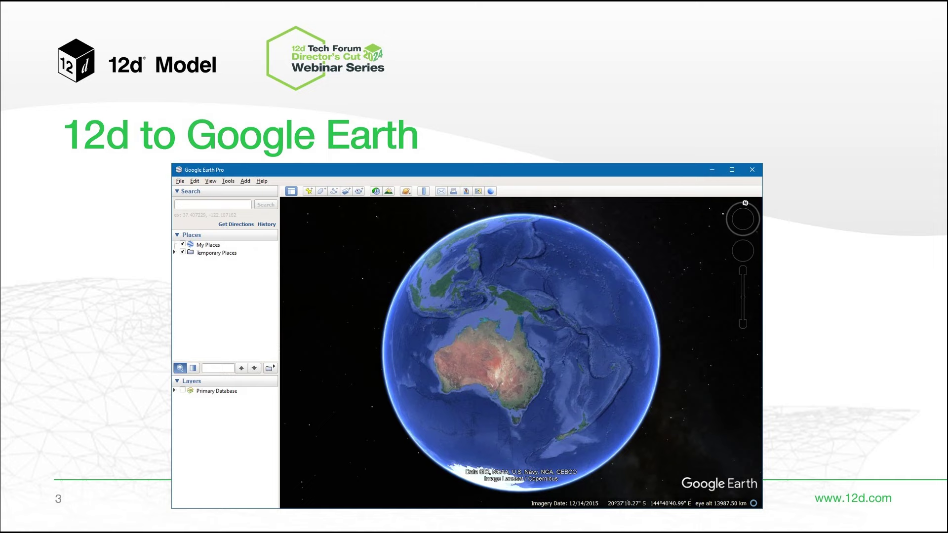
- Advance the slides from slide 3 to slide 4, covering additional Google Earth export options
key(Right)
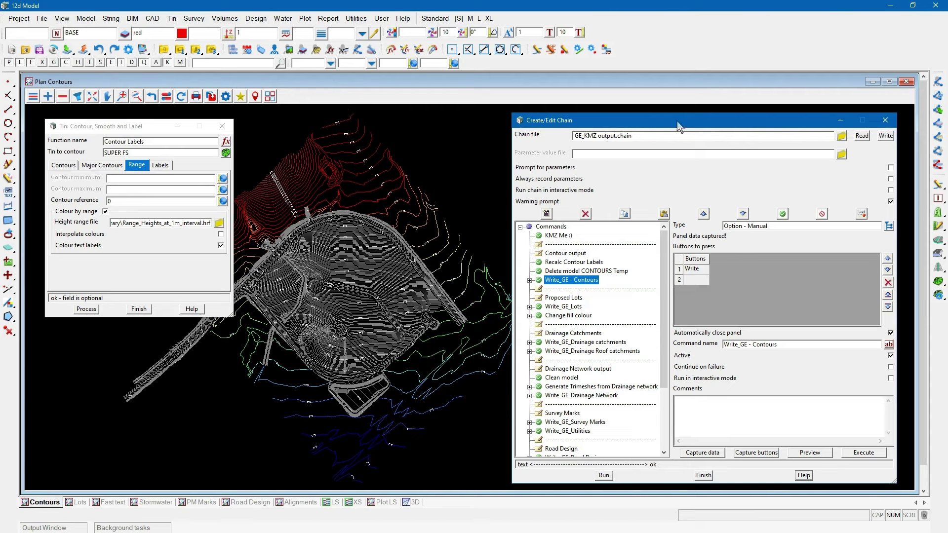
- Close the chain editor and set Write Google Earth to export View Contours to Contours.KMZ
mouse_move(676, 120)
mouse_down()
mouse_move(762, 152)
mouse_move(676, 120)
mouse_up()
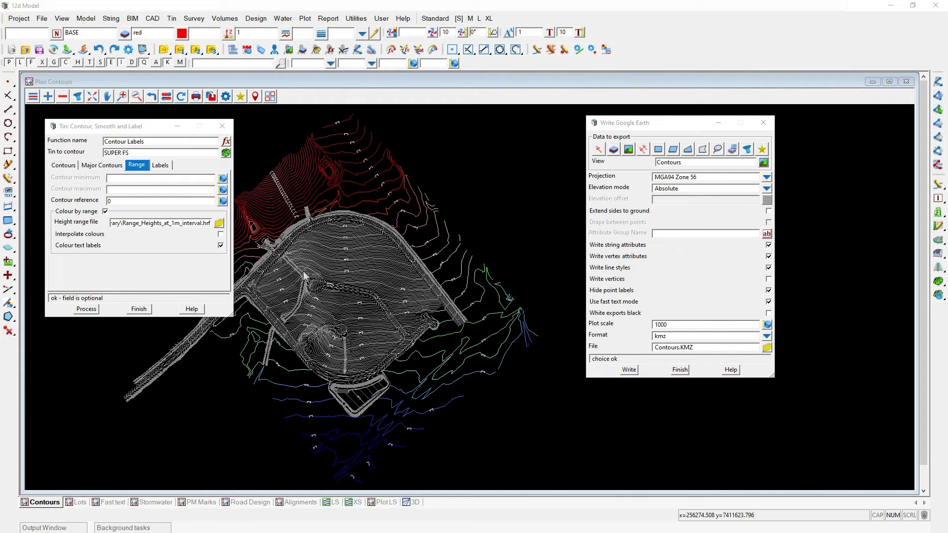
double_click(148, 224)
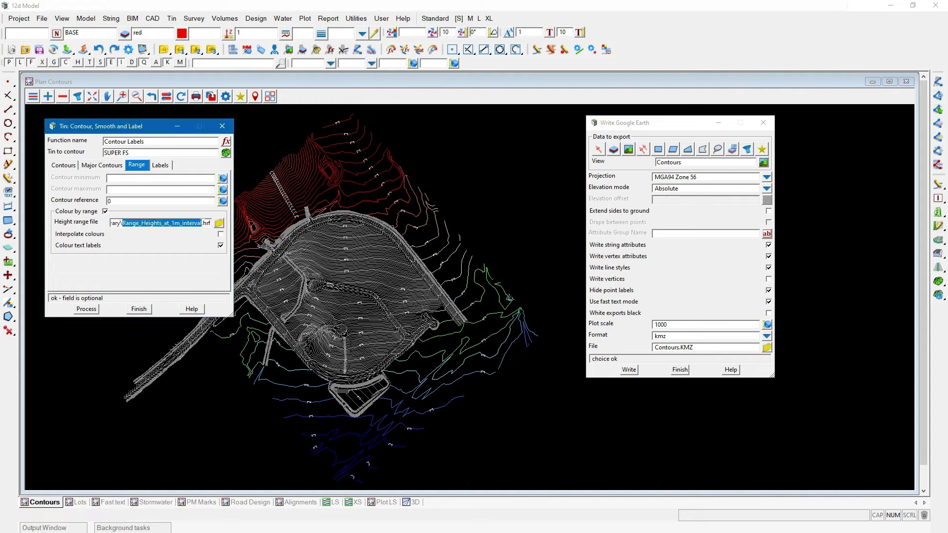
- Close the contour labelling dialog, keep Elevation mode Absolute, and write Contours.KMZ
click(224, 128)
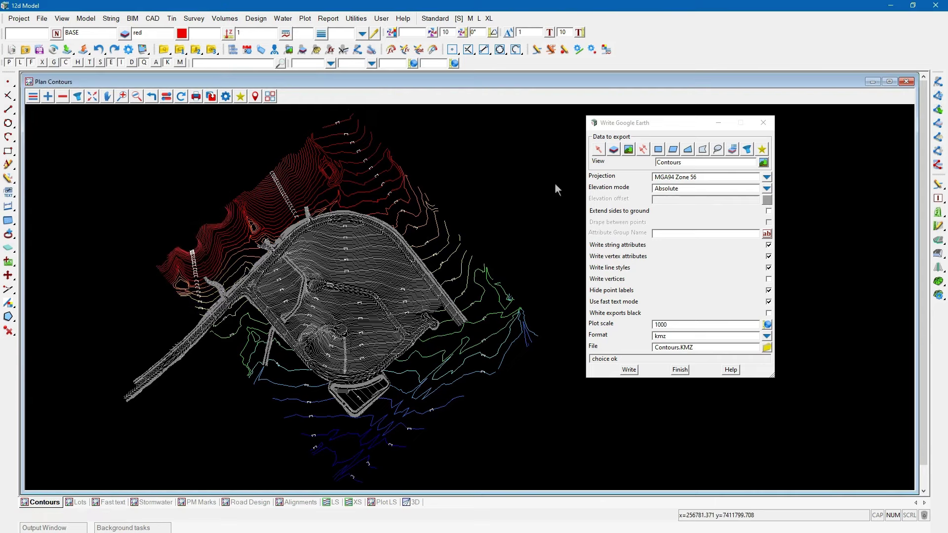
click(635, 127)
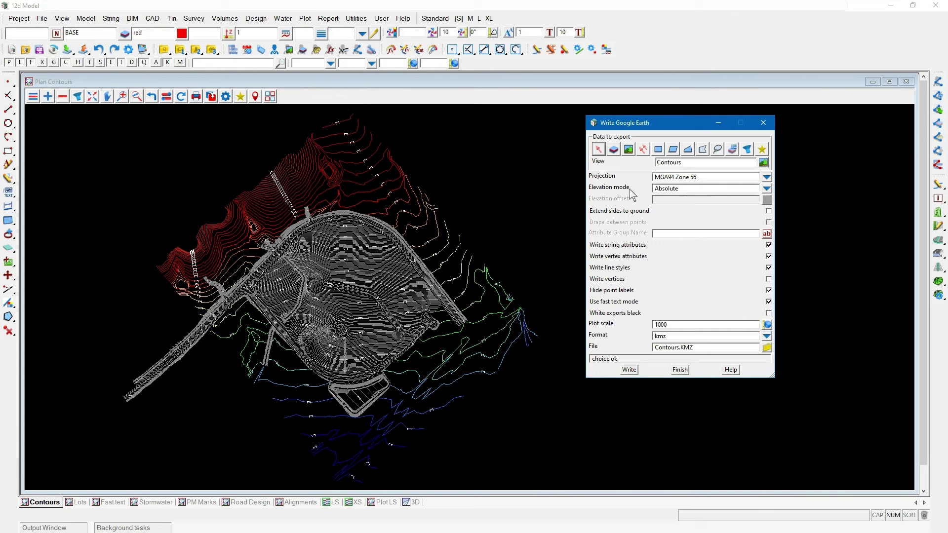
click(767, 189)
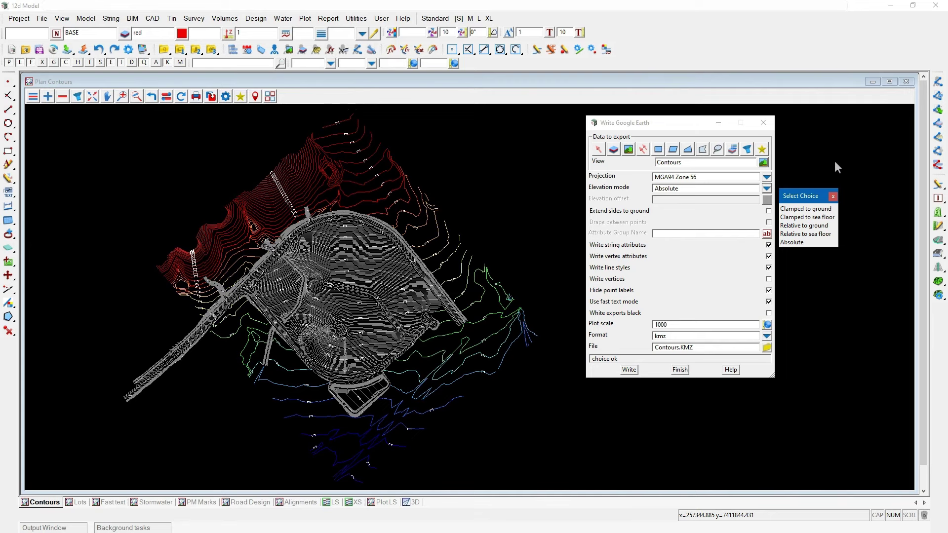
click(834, 244)
click(731, 371)
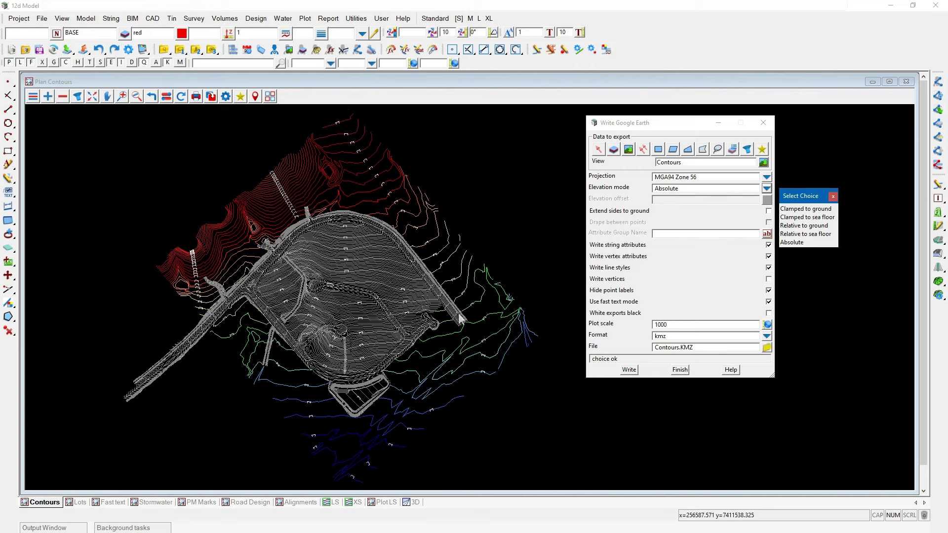
click(628, 370)
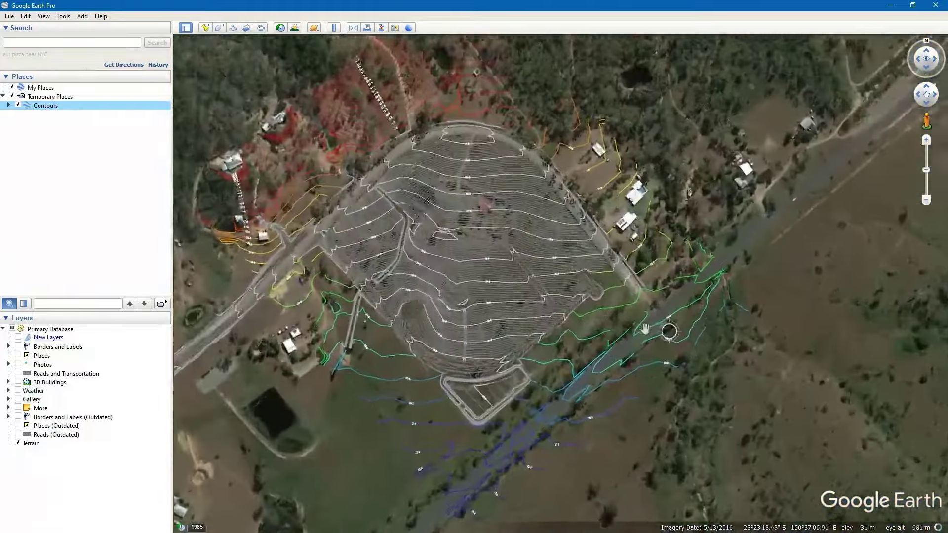
- Zoom in and tilt Google Earth to an oblique view of the contoured hill
scroll(644, 328, down, 2)
scroll(478, 278, down, 2)
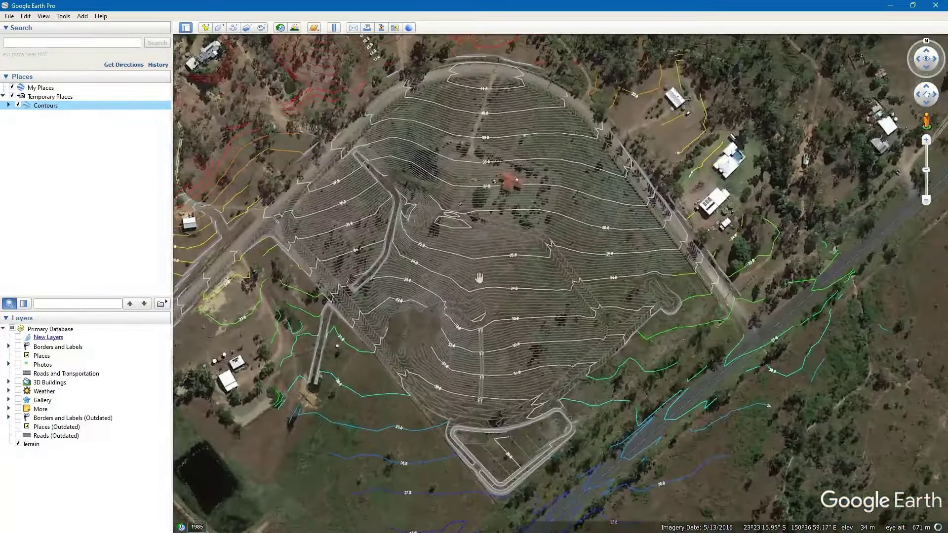
middle_drag(478, 278, 447, 343)
scroll(447, 336, up, 2)
scroll(410, 258, up, 2)
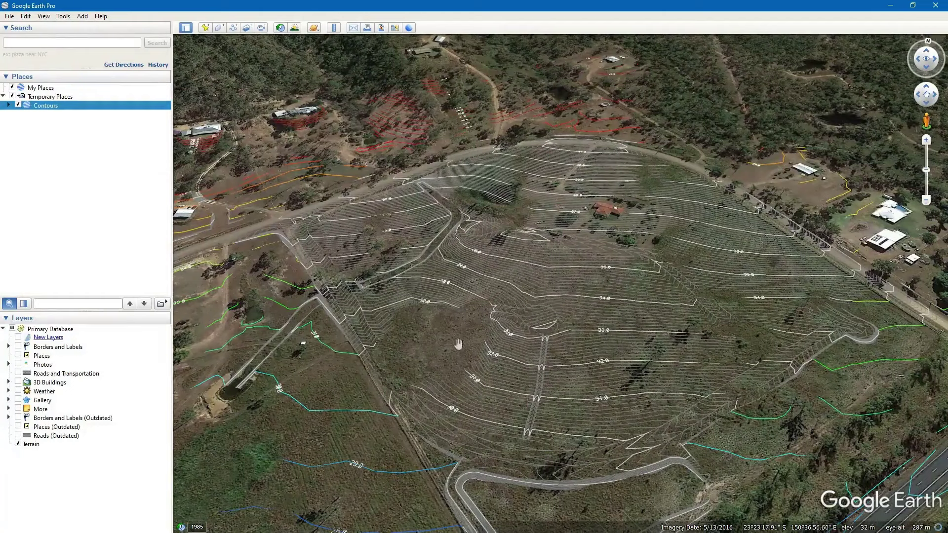
middle_click(436, 352)
- Back in 12d Model, set Elevation mode to Clamped to ground and overwrite Contours.KMZ
click(441, 356)
click(889, 5)
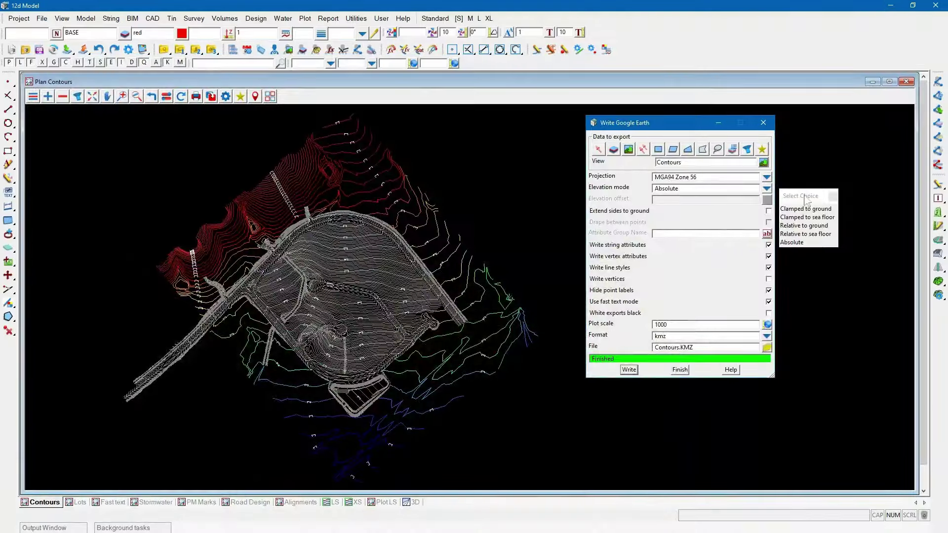
click(806, 214)
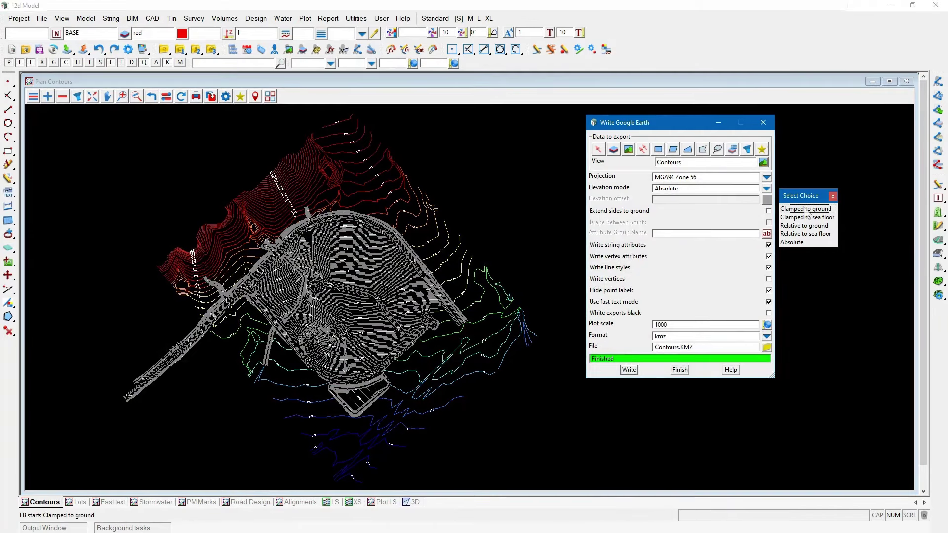
click(805, 209)
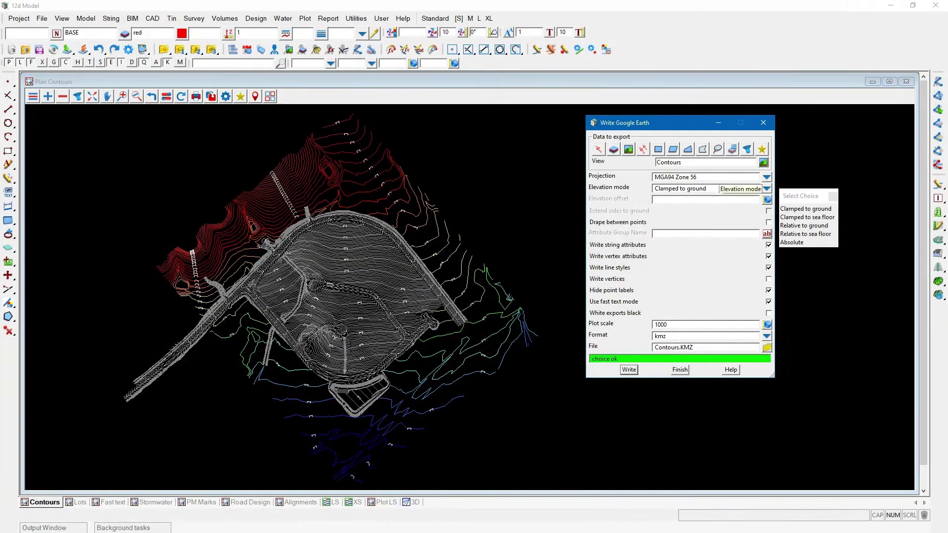
click(628, 369)
click(451, 290)
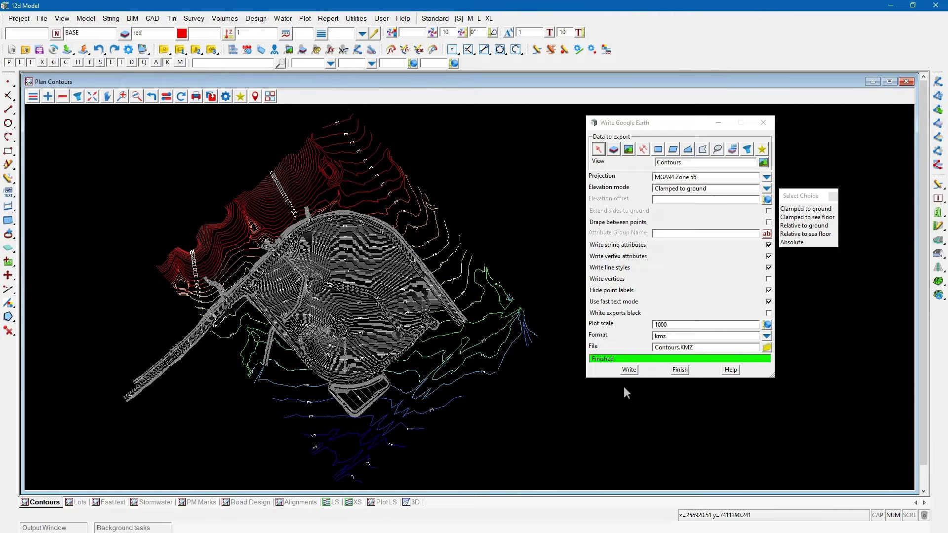
- Refresh the Contours layer in Google Earth Pro and zoom to inspect the clamped contours
key(alt+Tab)
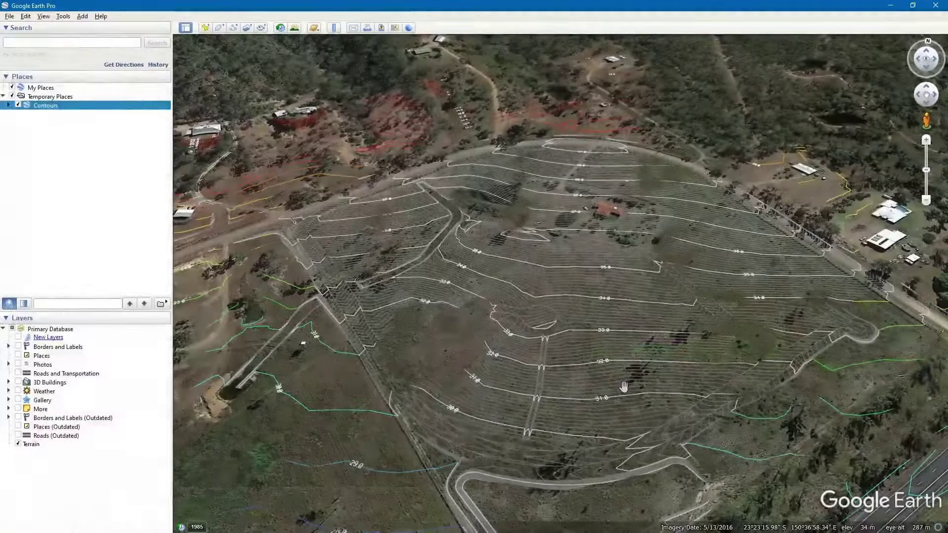
right_click(46, 108)
click(73, 180)
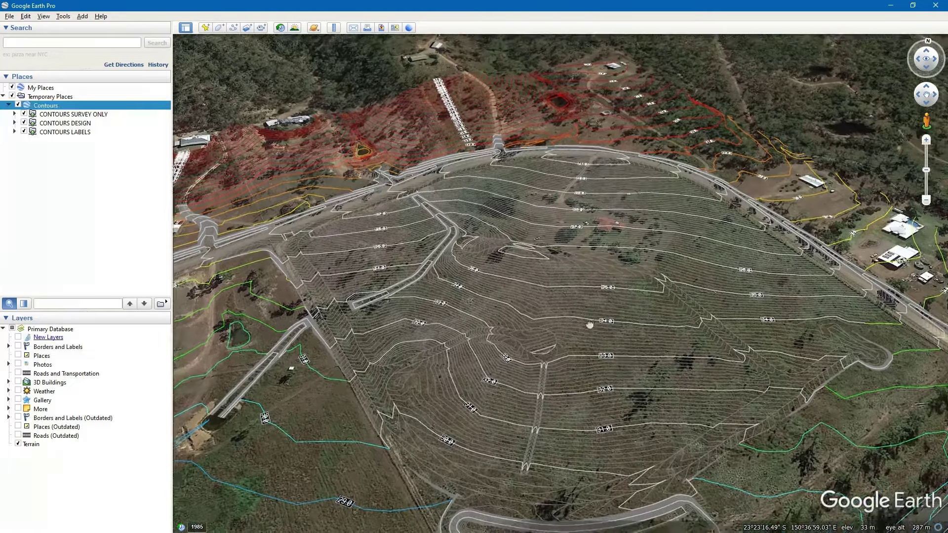
scroll(574, 279, up, 5)
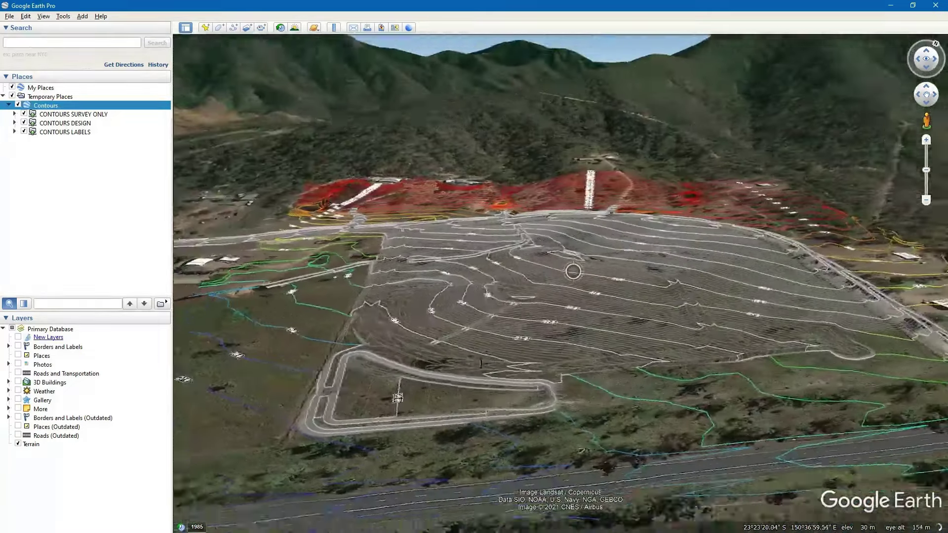
scroll(572, 271, down, 3)
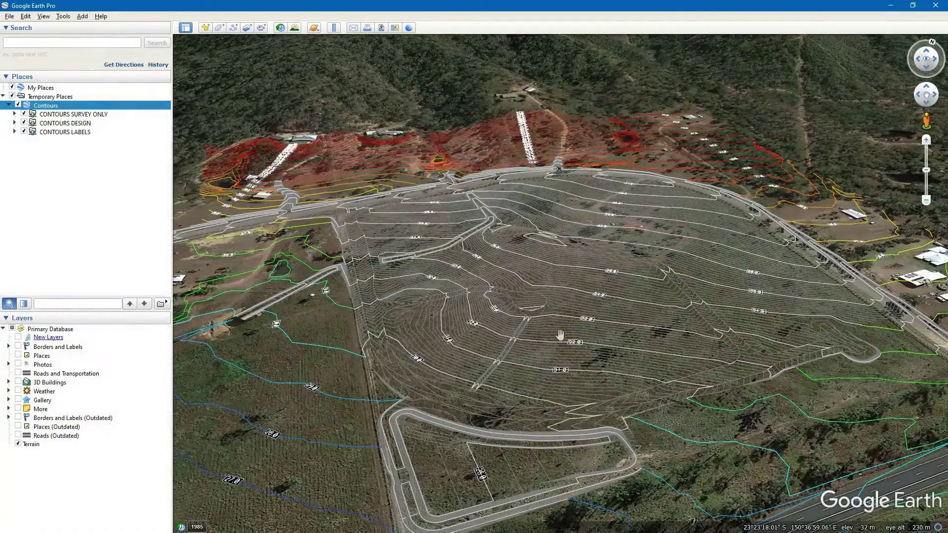
scroll(519, 316, up, 4)
scroll(518, 298, down, 4)
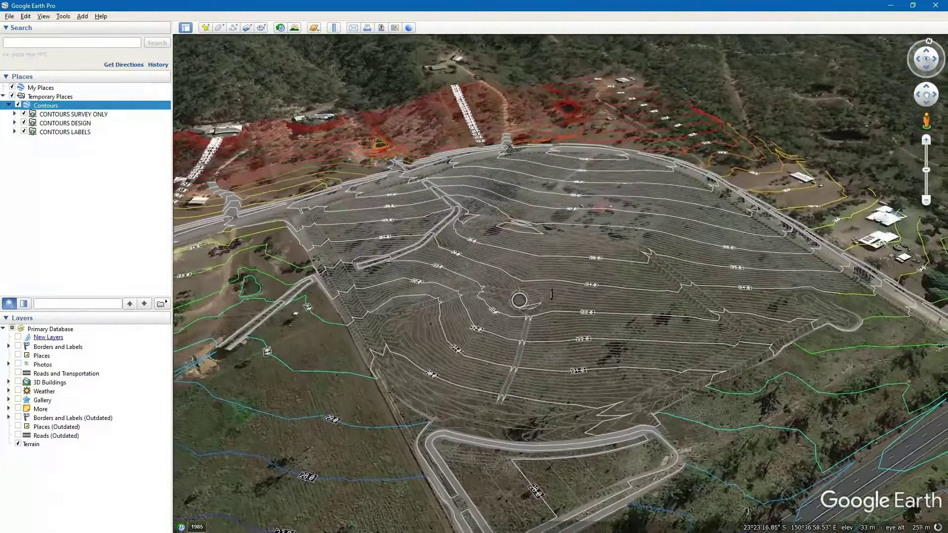
key(alt+Tab)
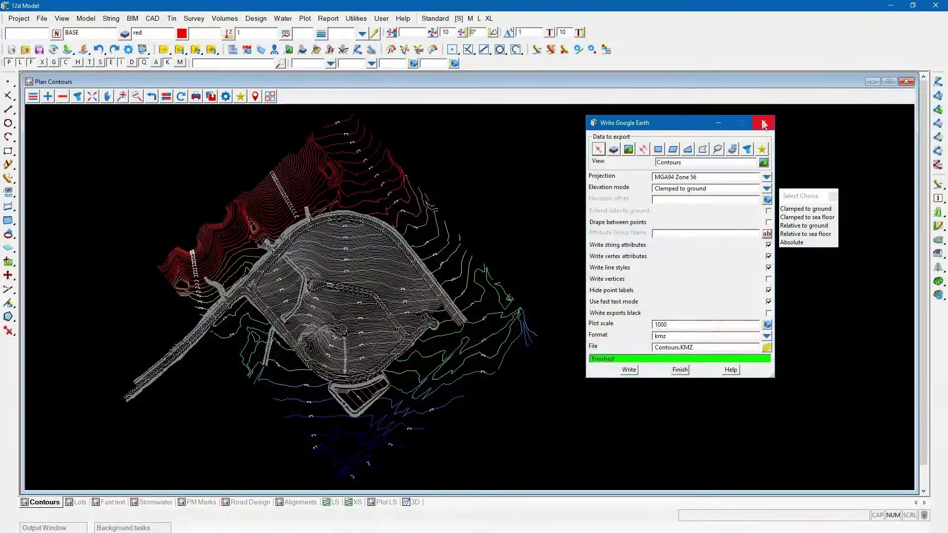
- Close the export settings and bring up the Lots plan view
click(764, 123)
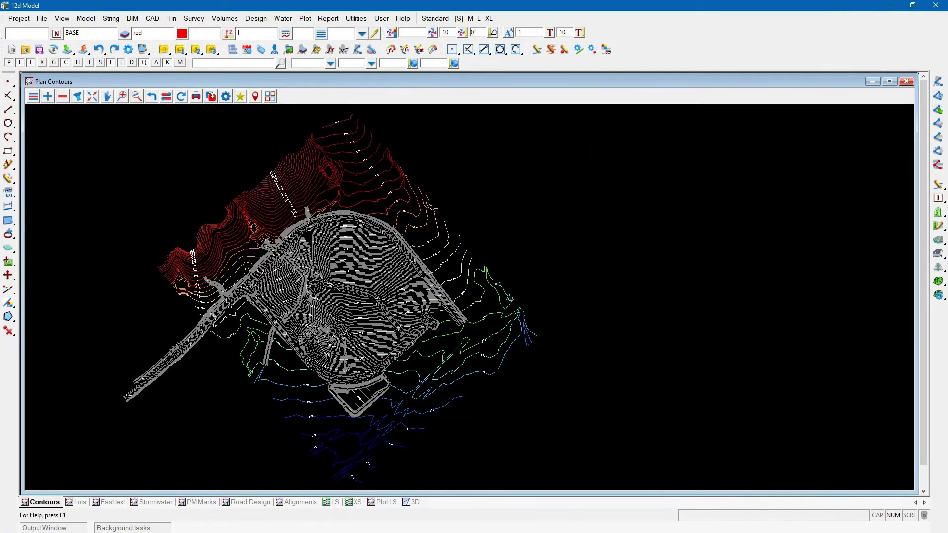
click(873, 82)
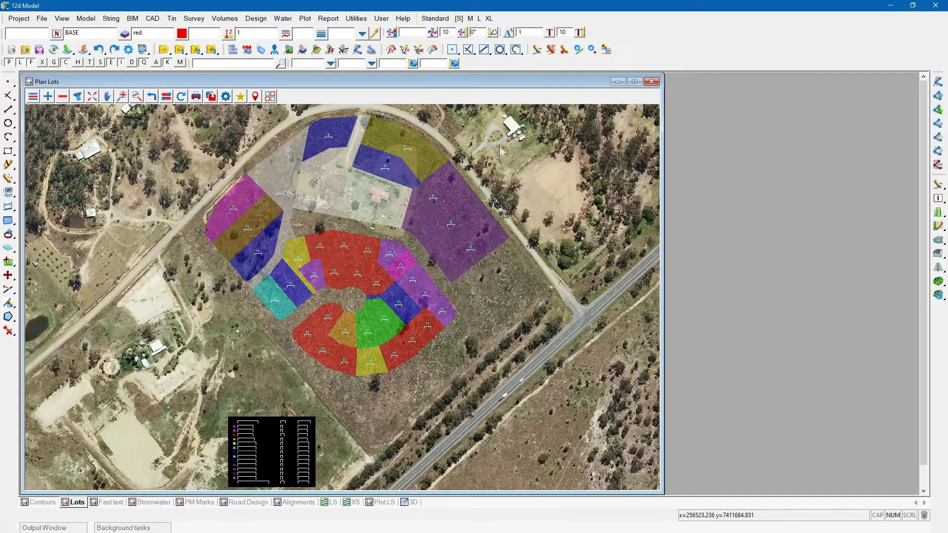
scroll(307, 397, up, 1)
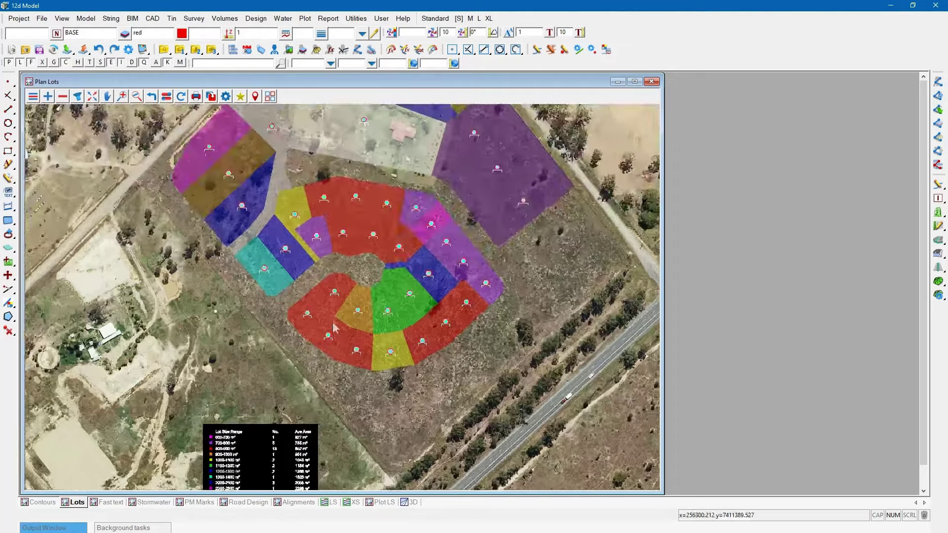
scroll(333, 323, up, 2)
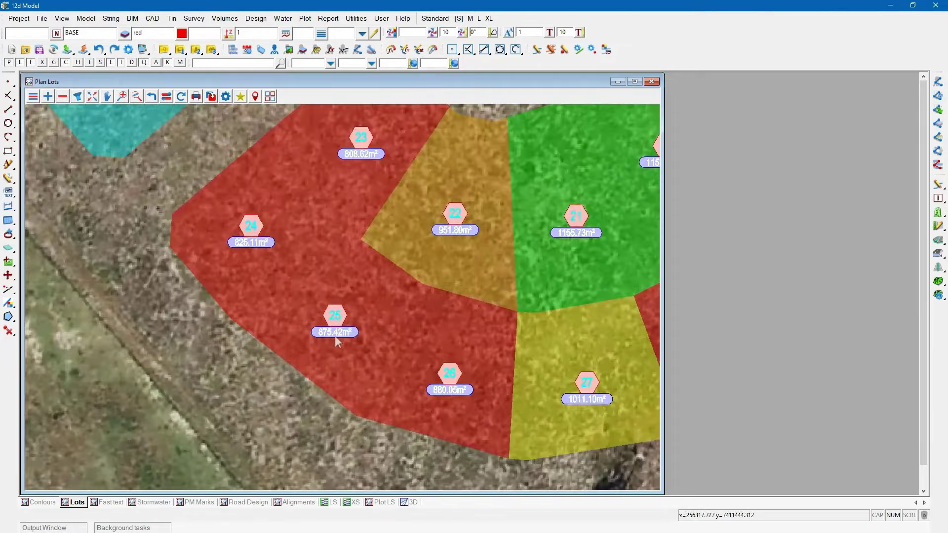
click(336, 328)
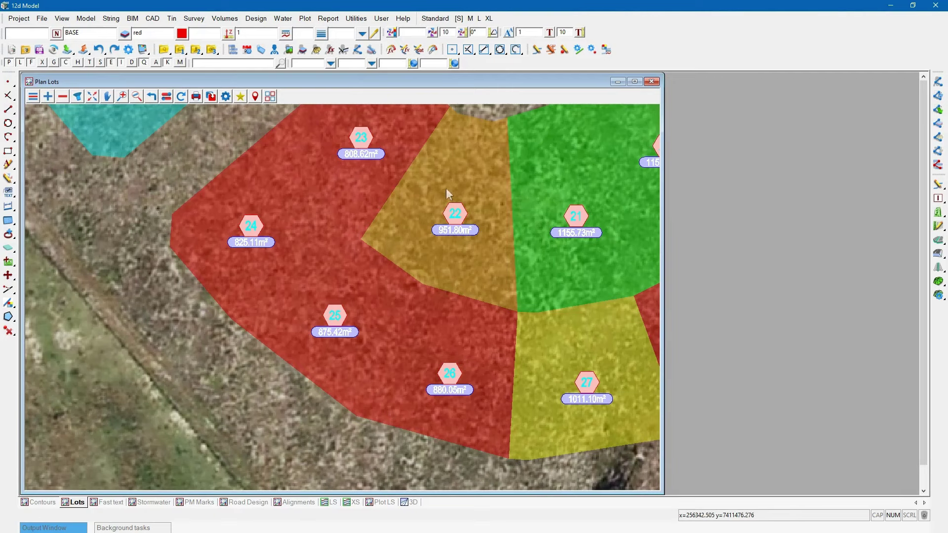
scroll(383, 170, down, 5)
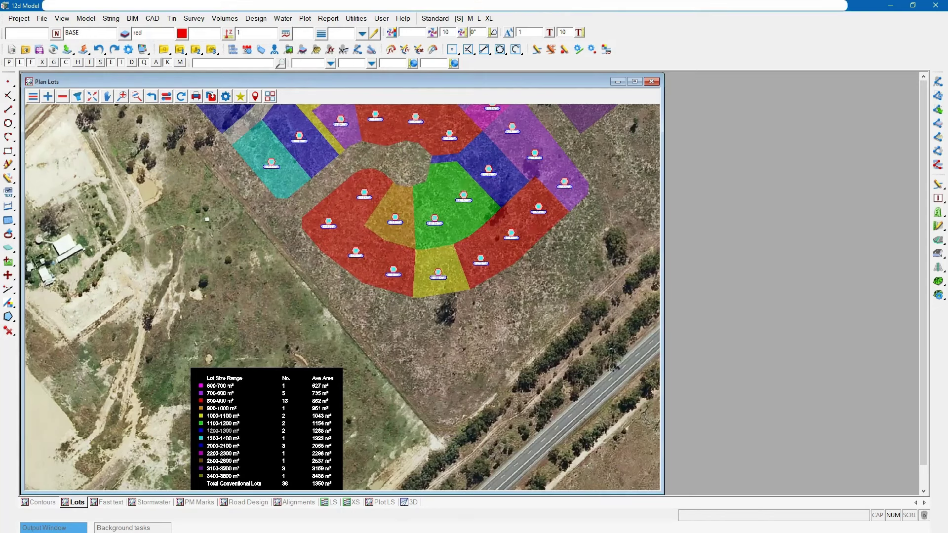
- Write the Lots view to Lots.KMZ and open it in Google Earth Pro
click(372, 49)
click(819, 150)
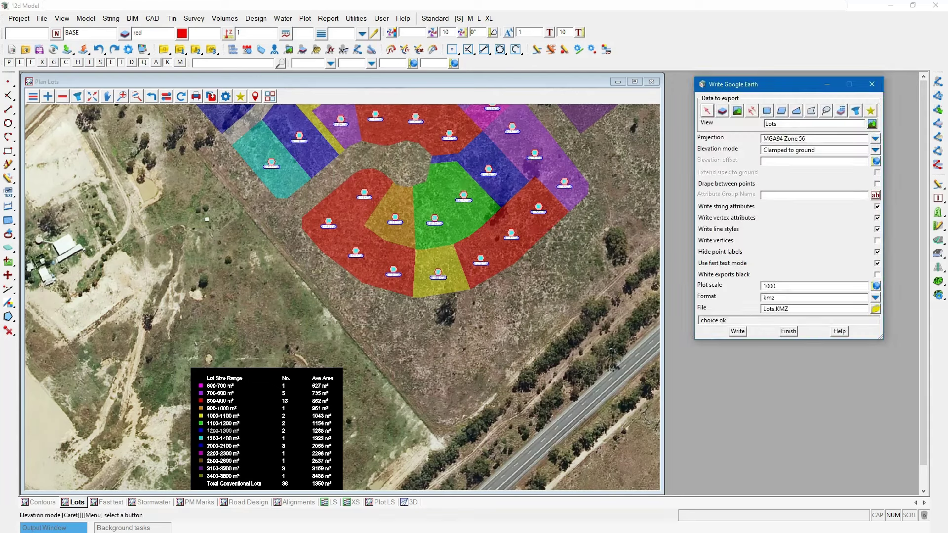
click(738, 331)
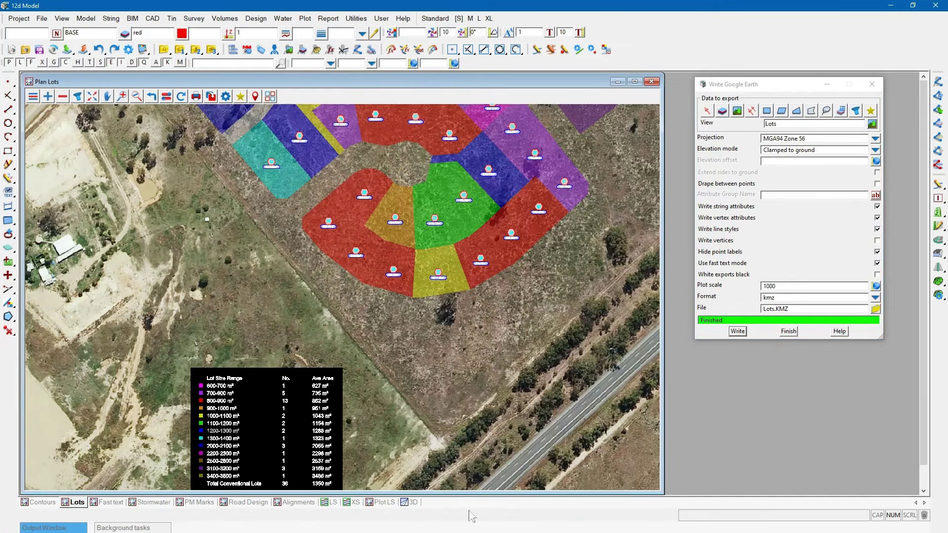
click(875, 310)
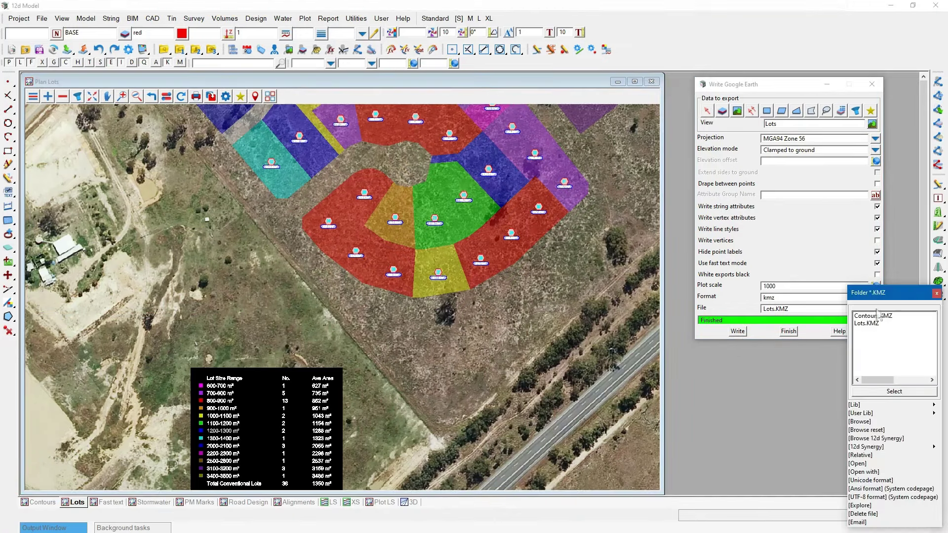
click(857, 464)
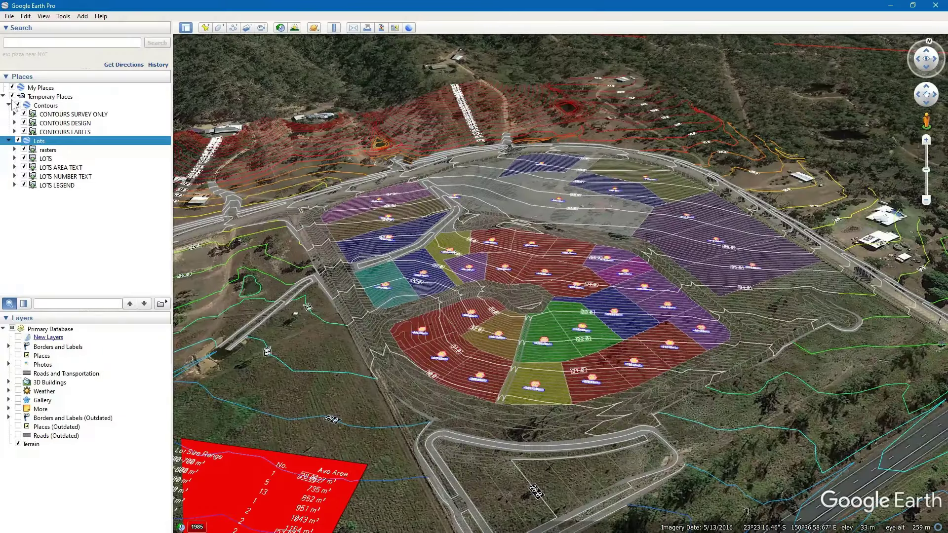
- Hide the Contours layer and zoom and tilt to look down on the lots and legend
click(17, 105)
click(8, 105)
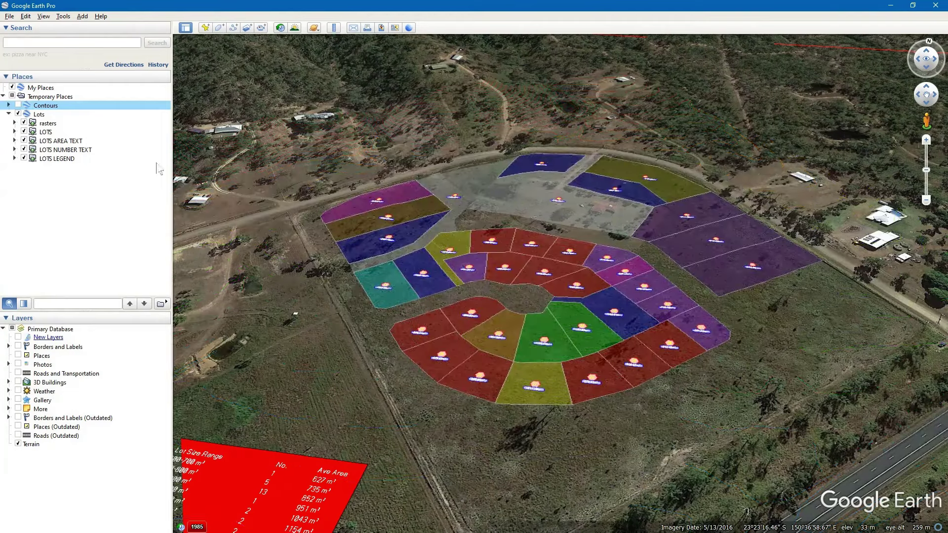
scroll(624, 317, up, 2)
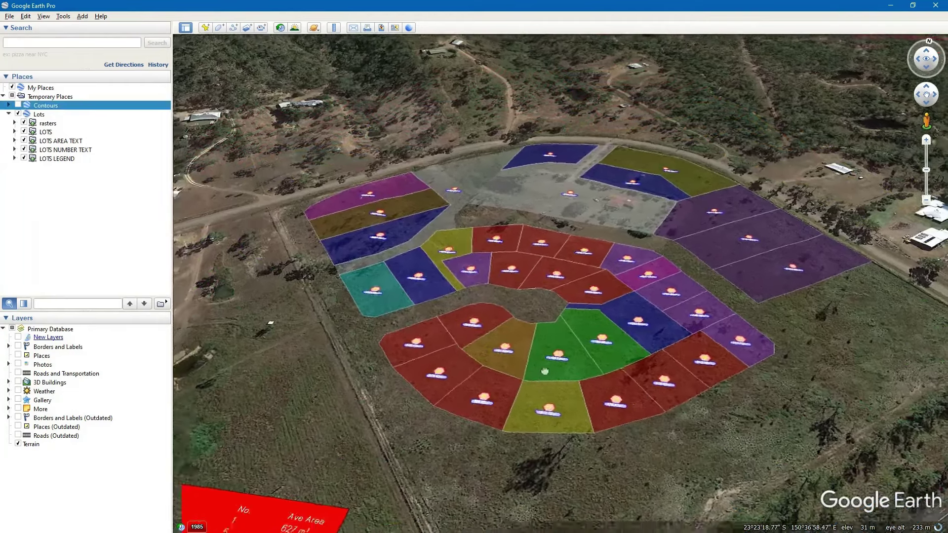
middle_drag(545, 371, 531, 339)
scroll(532, 338, up, 1)
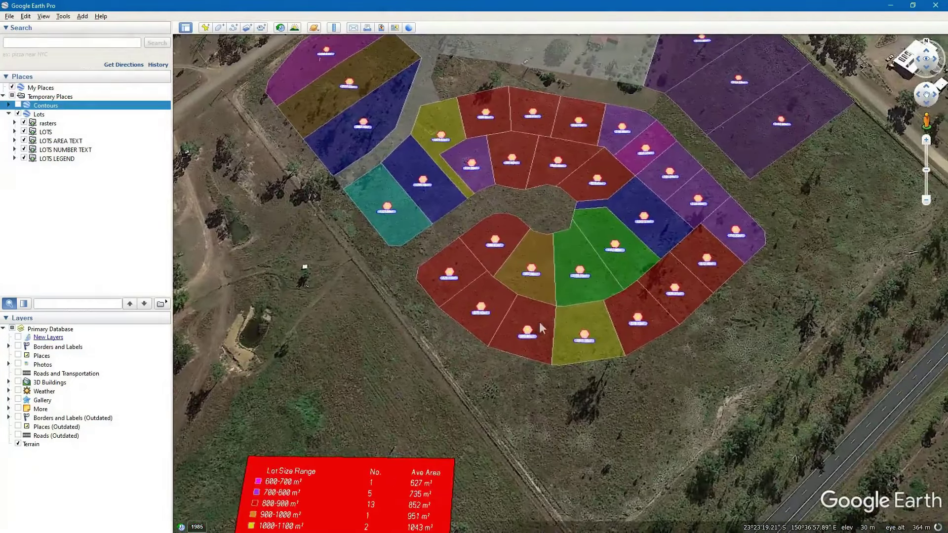
scroll(540, 324, up, 3)
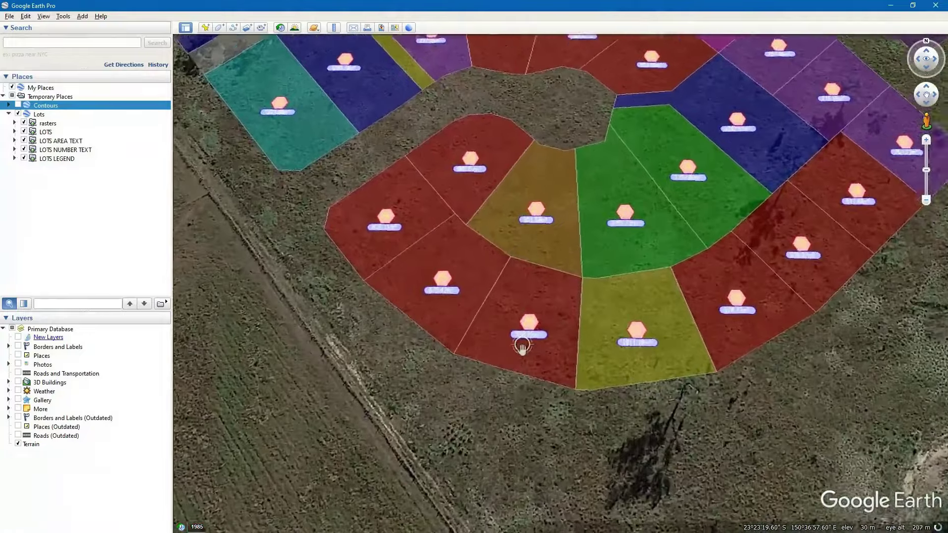
scroll(540, 333, down, 3)
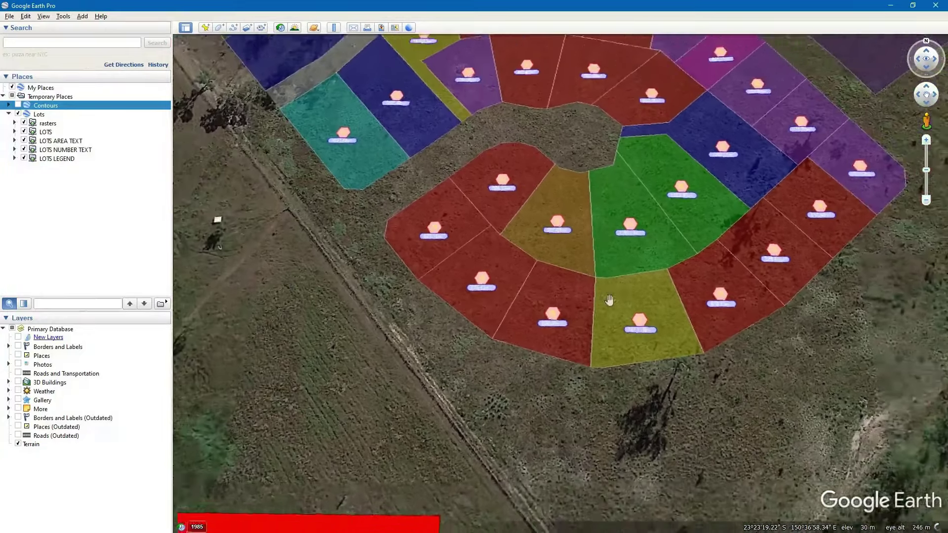
scroll(585, 400, down, 1)
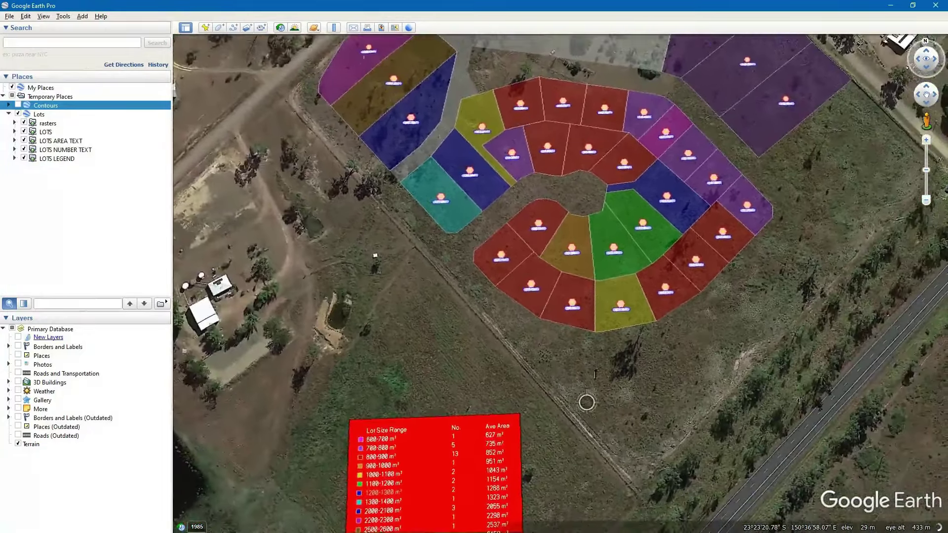
scroll(587, 403, down, 1)
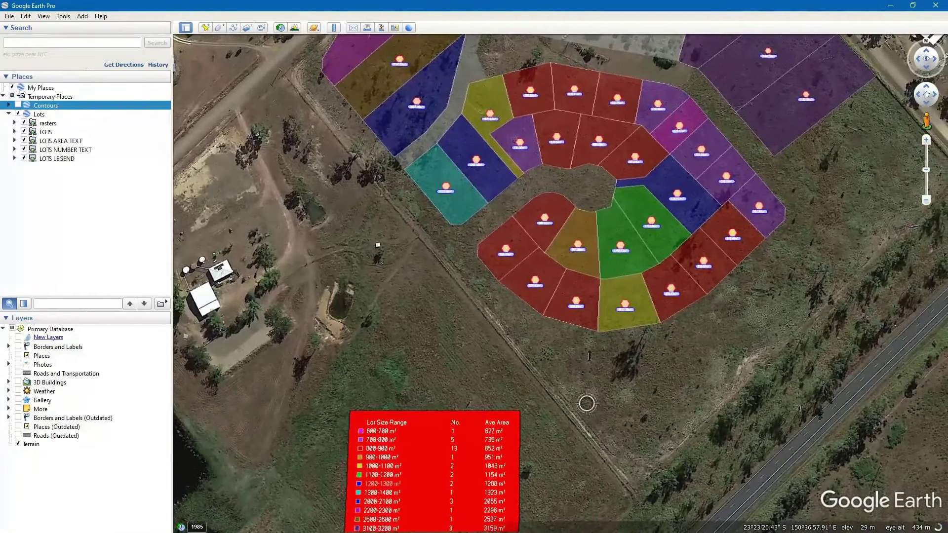
scroll(543, 420, down, 2)
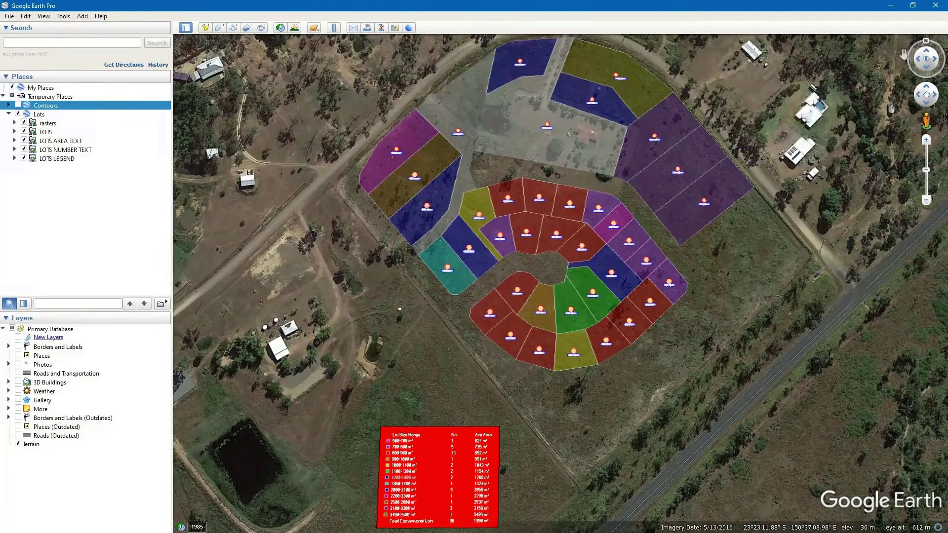
- Fill the LOTS LEGEND box with grey shade 32 and overwrite Lots.KMZ
click(890, 6)
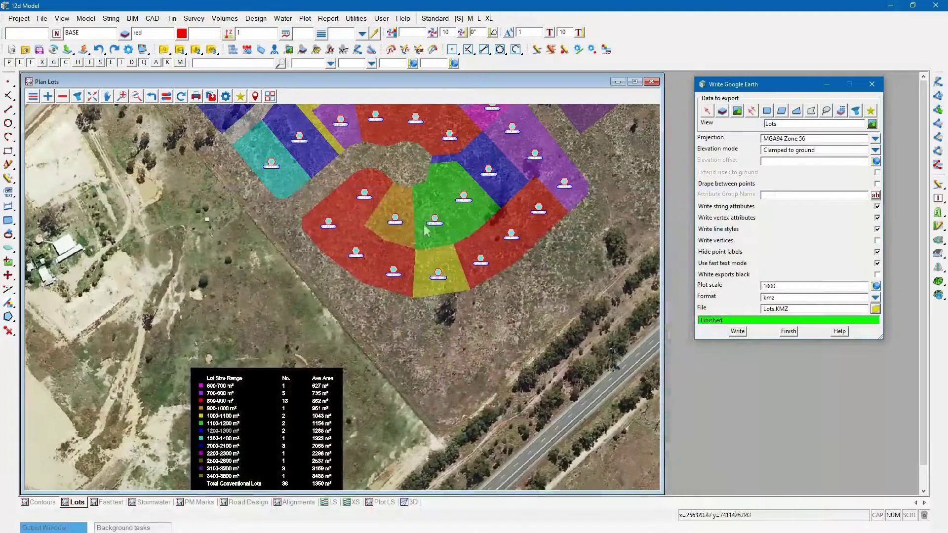
click(184, 34)
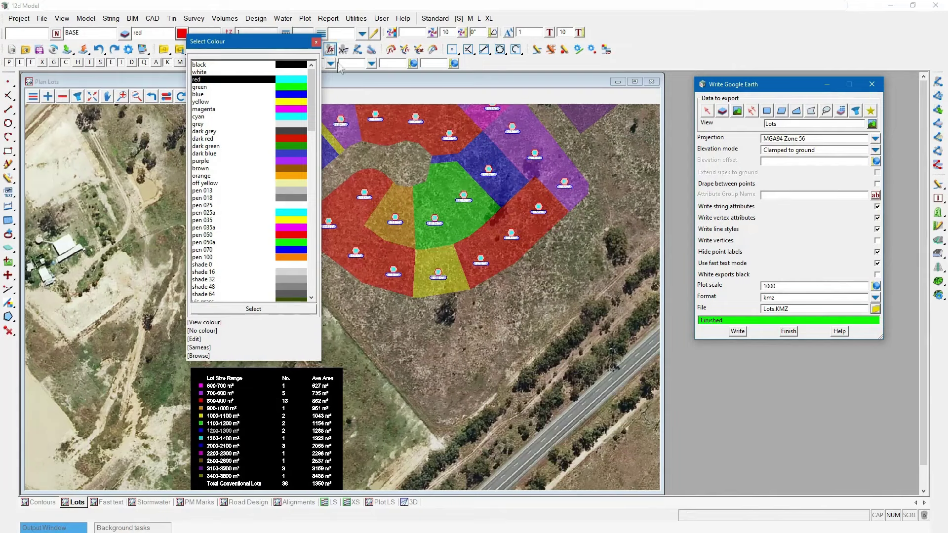
click(316, 42)
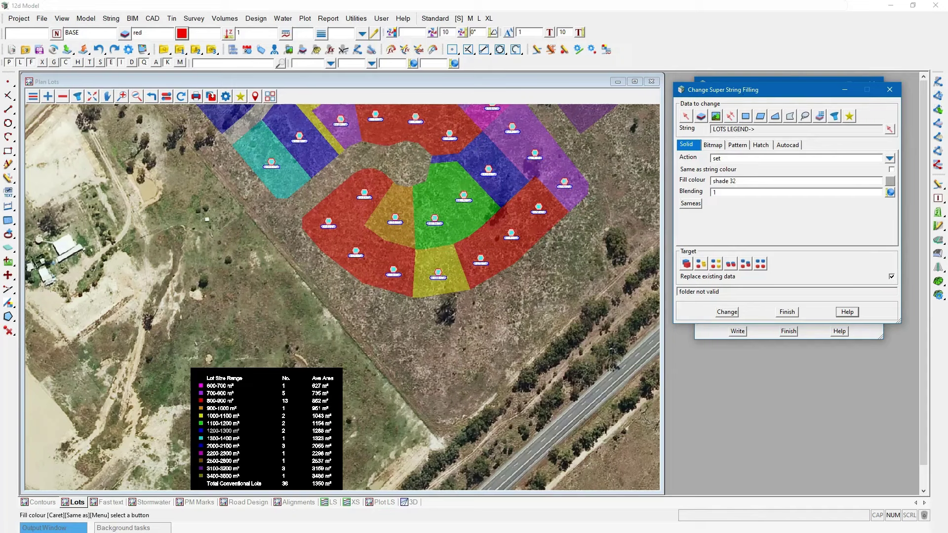
click(726, 311)
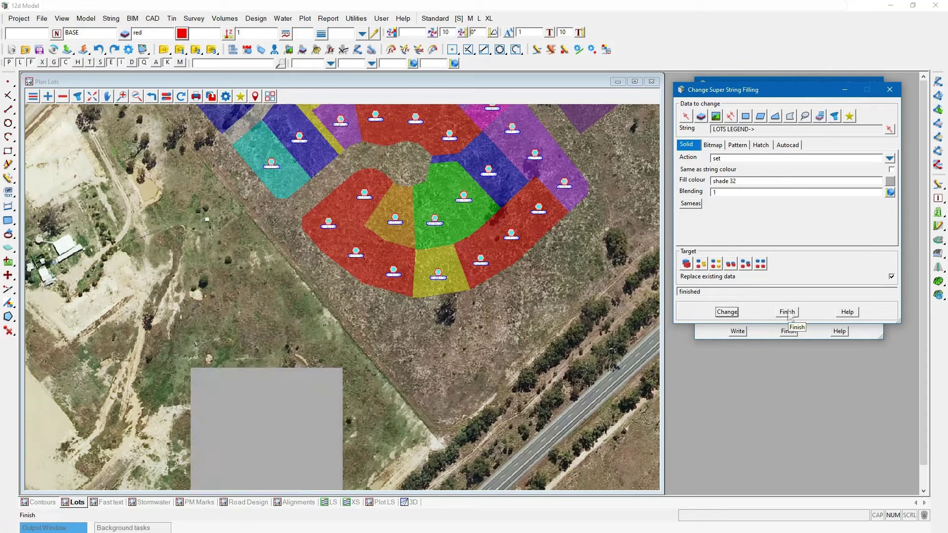
click(787, 312)
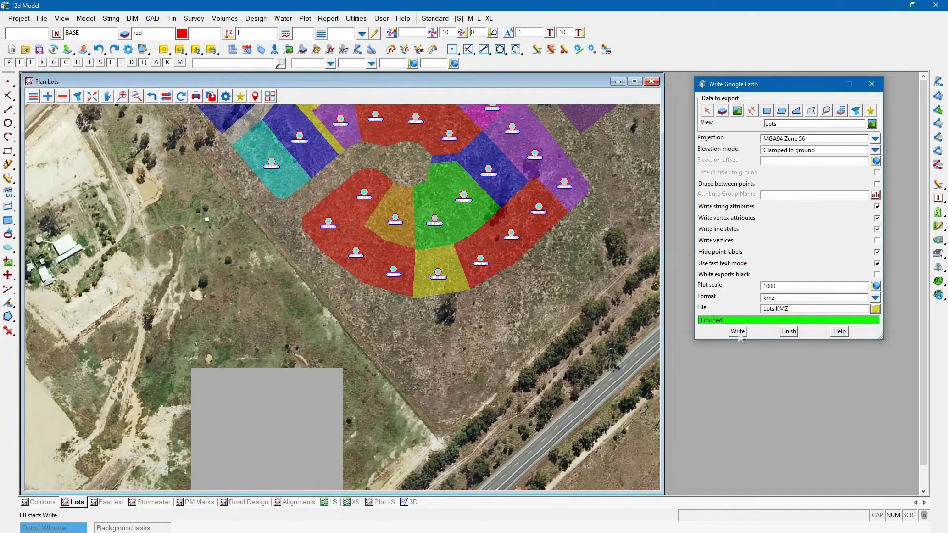
click(737, 332)
click(449, 290)
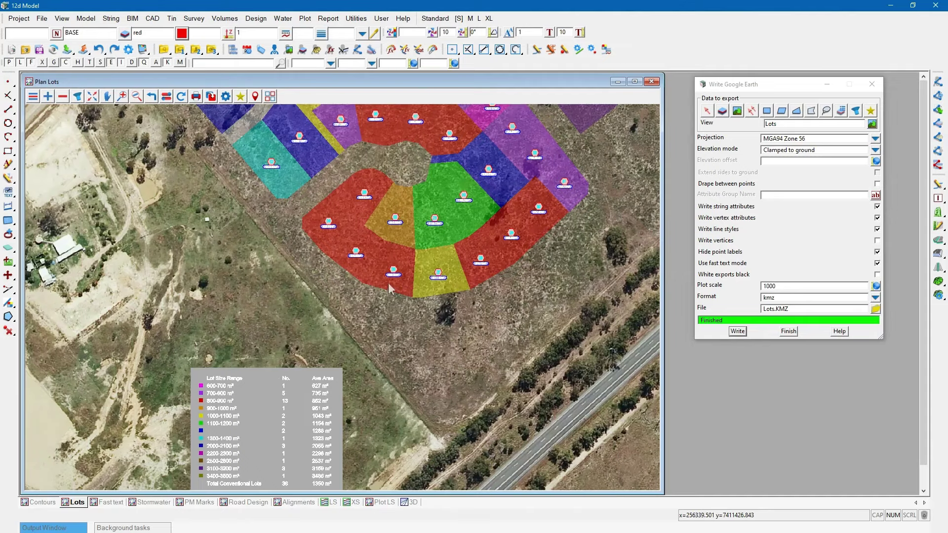
- Untick Use fast text mode for the Lots export, then return to the Lots plan
scroll(389, 289, up, 2)
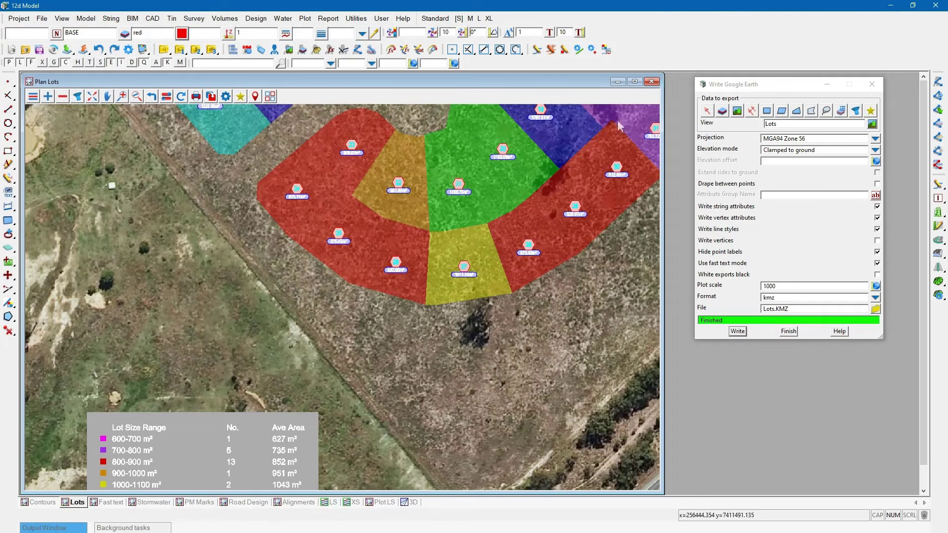
click(110, 502)
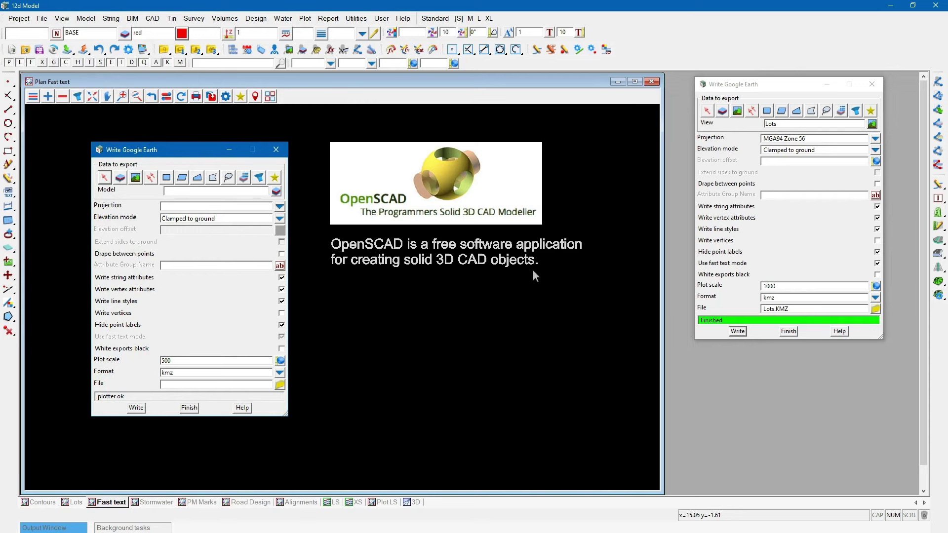
click(736, 266)
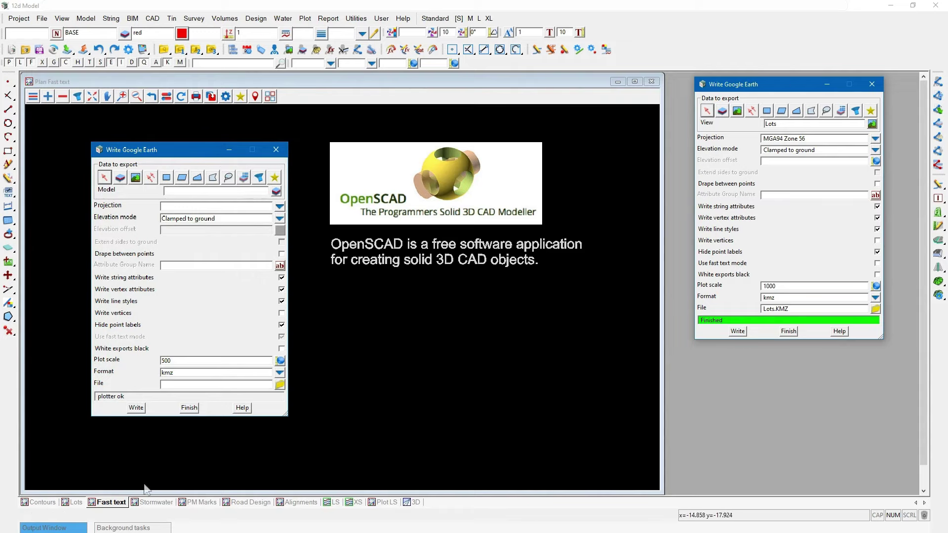
click(74, 502)
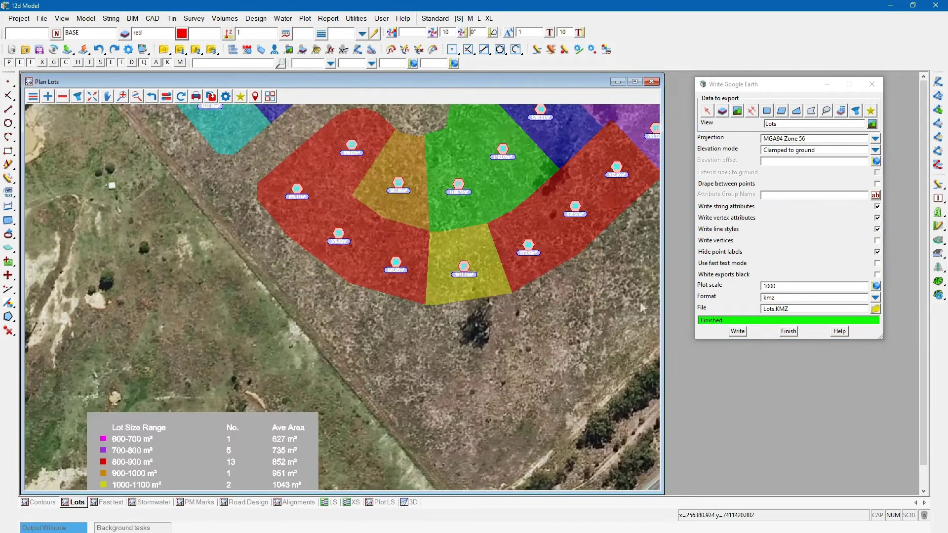
- Rewrite Lots.KMZ with fast text mode off, replacing the existing file
click(740, 332)
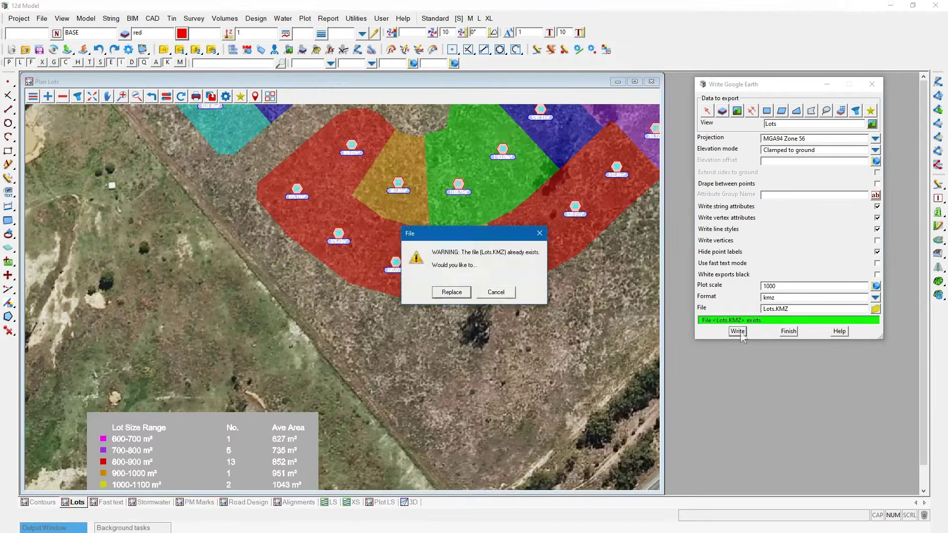
click(452, 292)
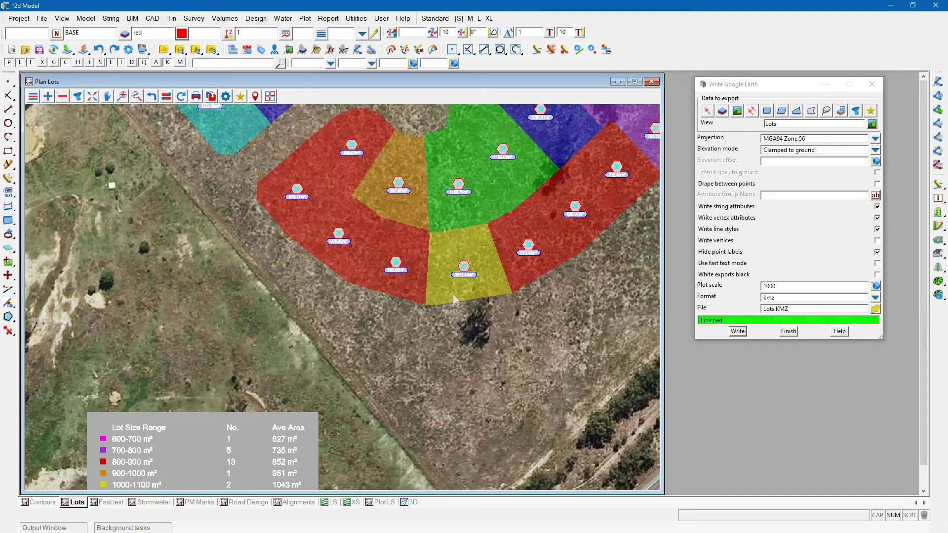
- Revert the Lots layer in Google Earth Pro to load the updated file
key(alt+Tab)
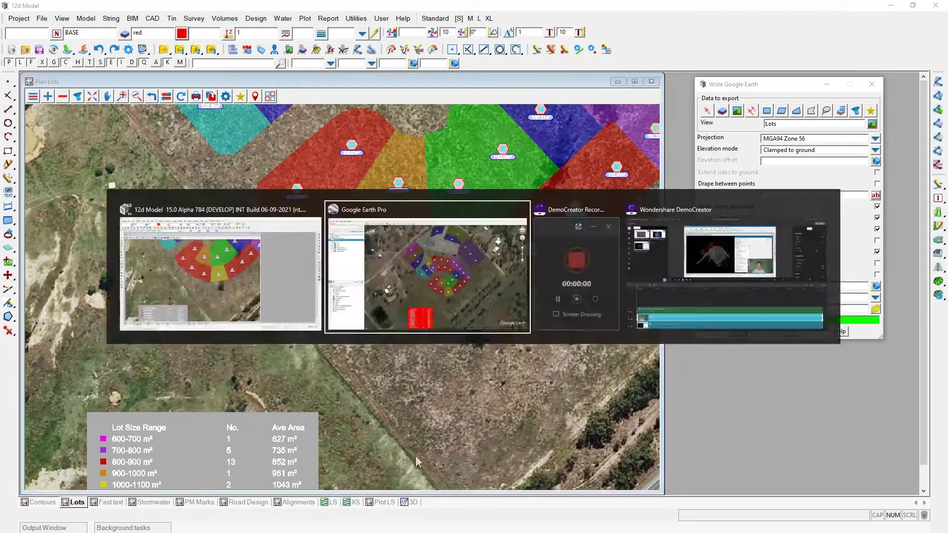
click(39, 115)
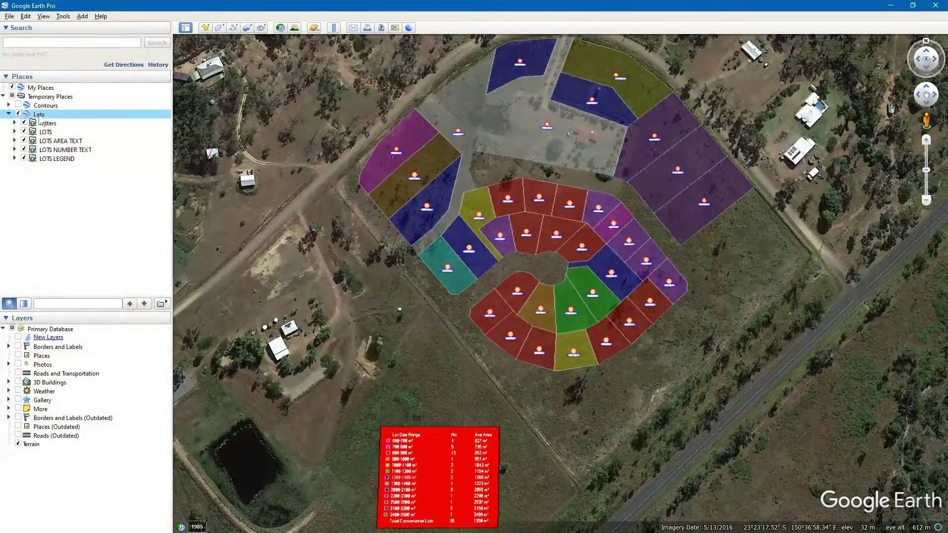
right_click(39, 116)
click(72, 194)
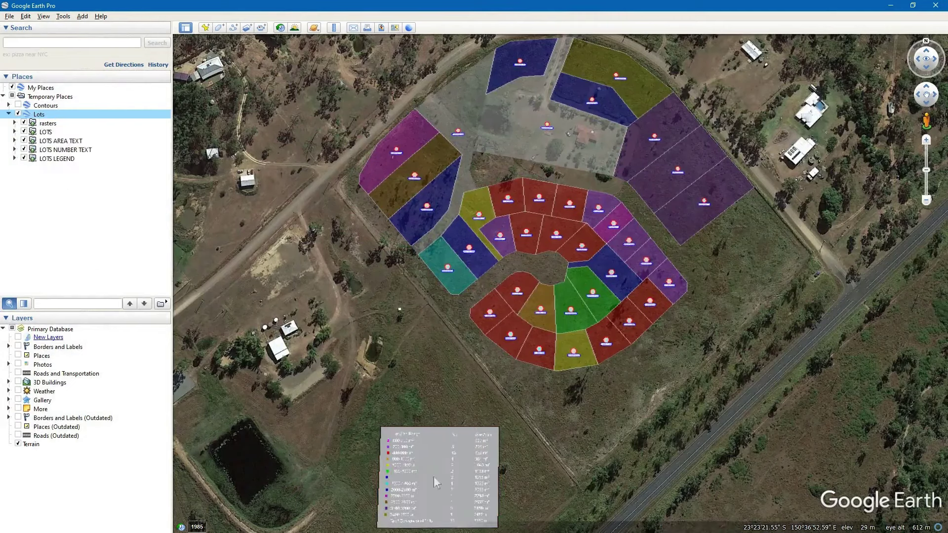
- Zoom in on the Lots legend's grey background, then minimise Google Earth
scroll(464, 488, up, 5)
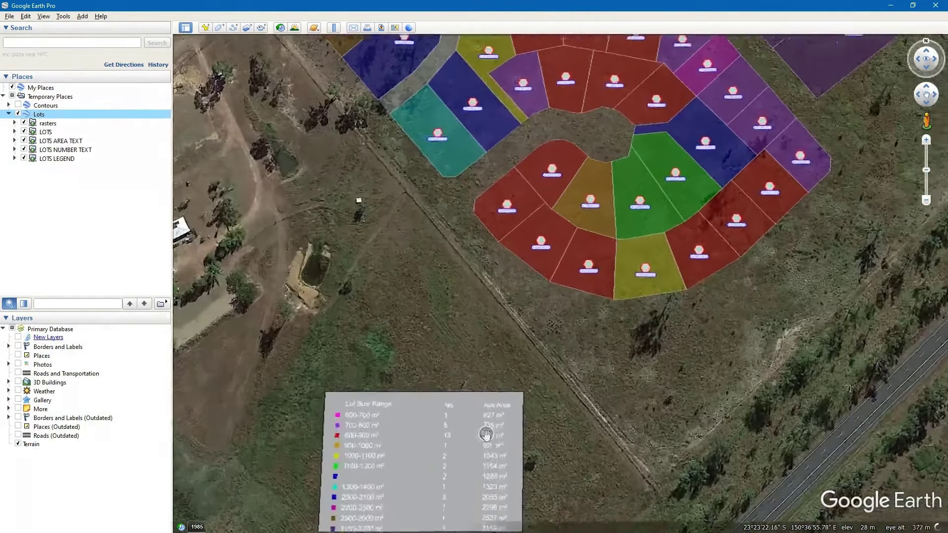
scroll(486, 434, up, 4)
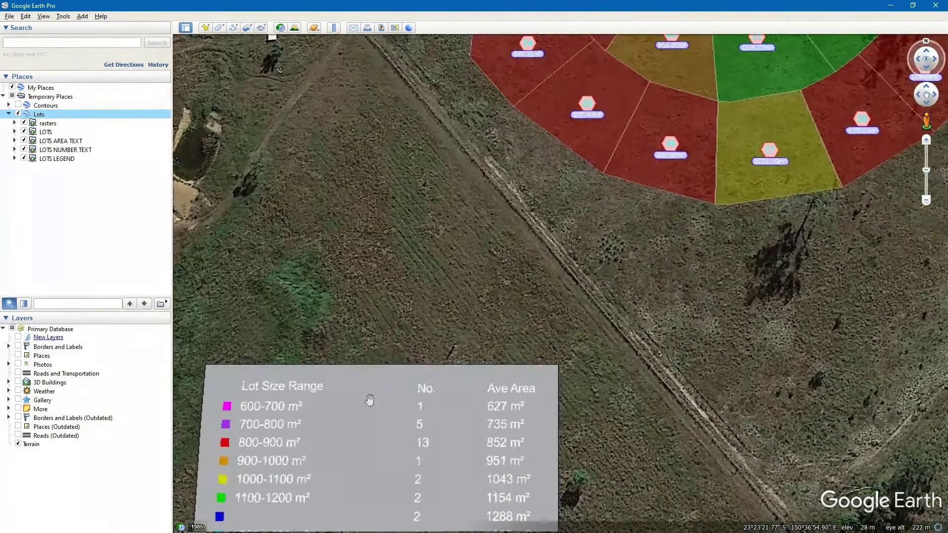
scroll(546, 395, up, 1)
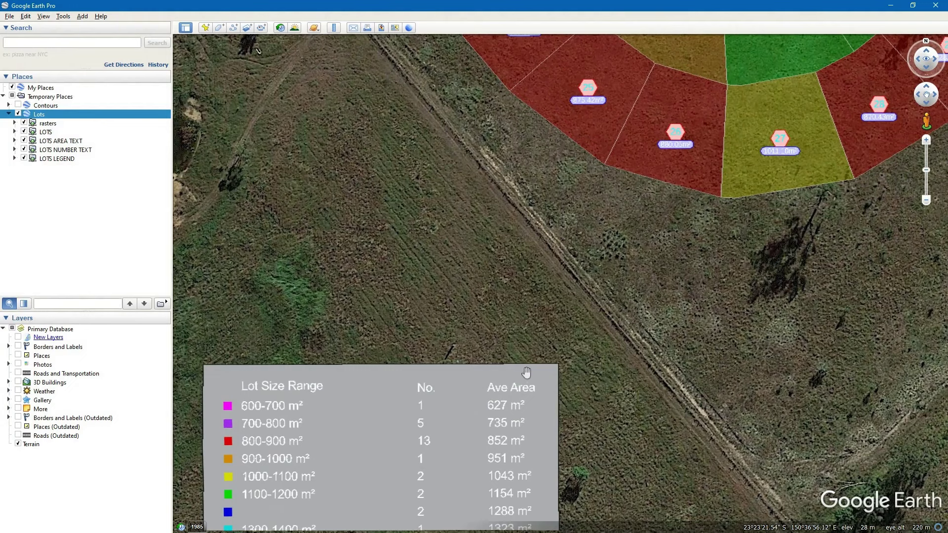
click(889, 7)
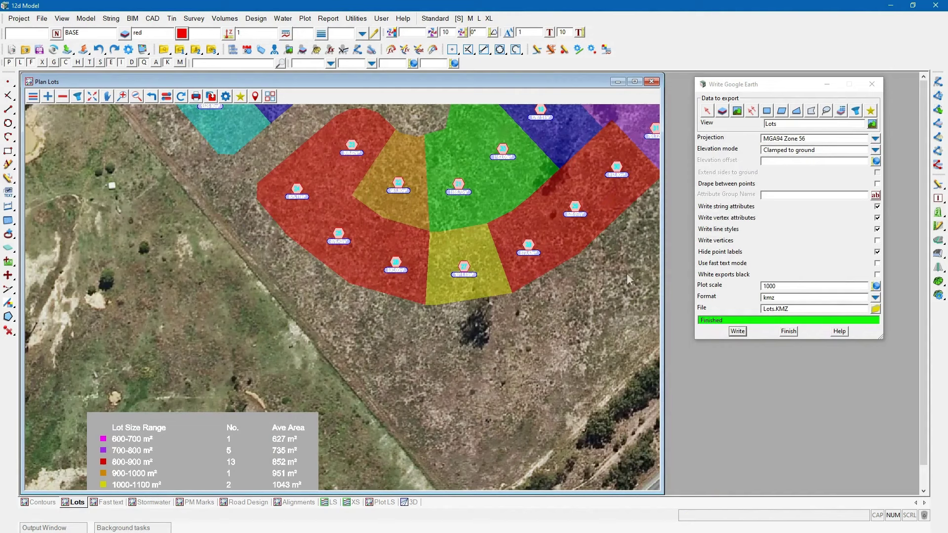
- Re-enable Use fast text mode for the Lots export, briefly comparing in Google Earth
click(726, 265)
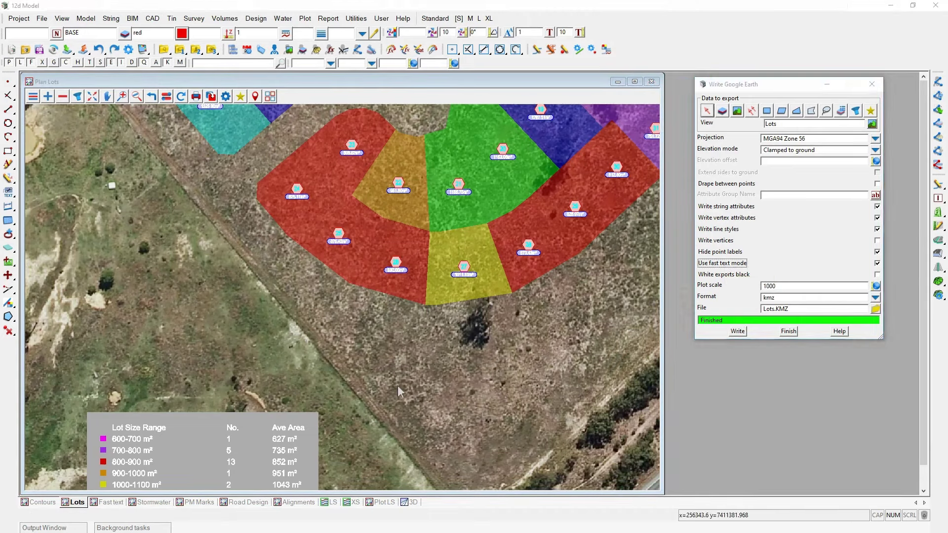
key(alt+Tab)
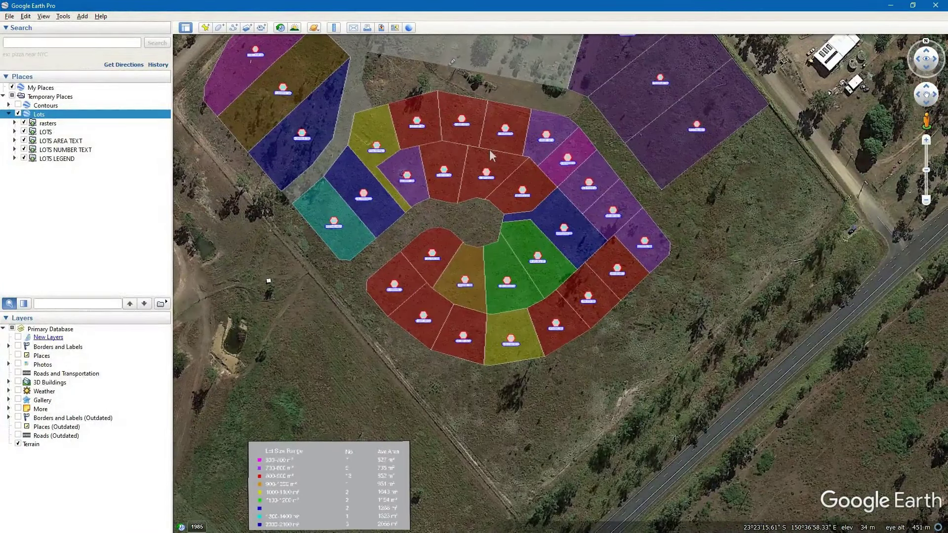
key(alt+Tab)
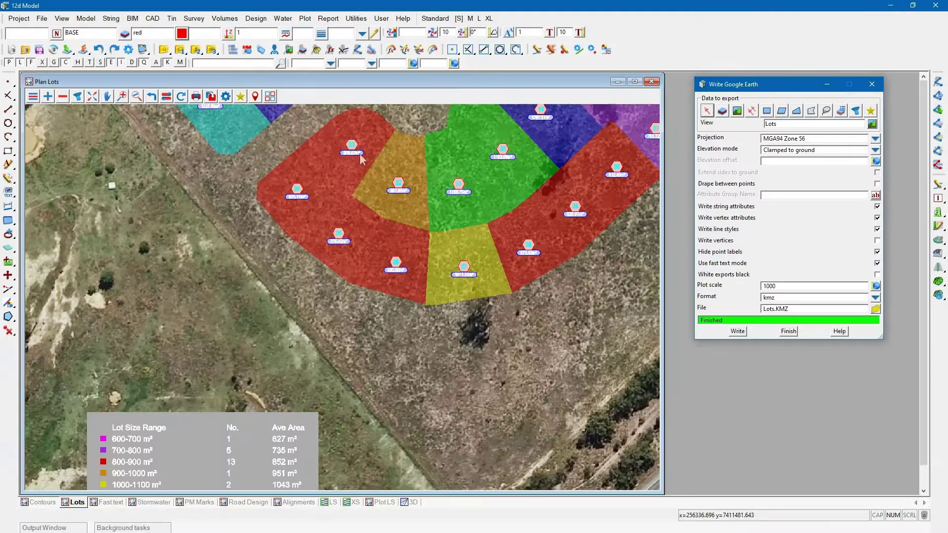
- Turn on Draw face edges for the Lots plan view, then finish the Lots export
click(226, 97)
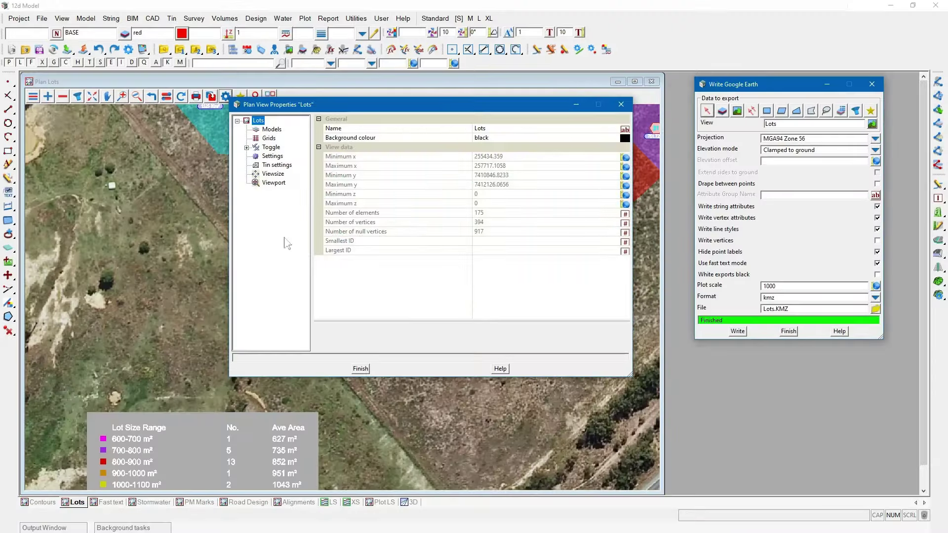
drag(336, 105, 335, 116)
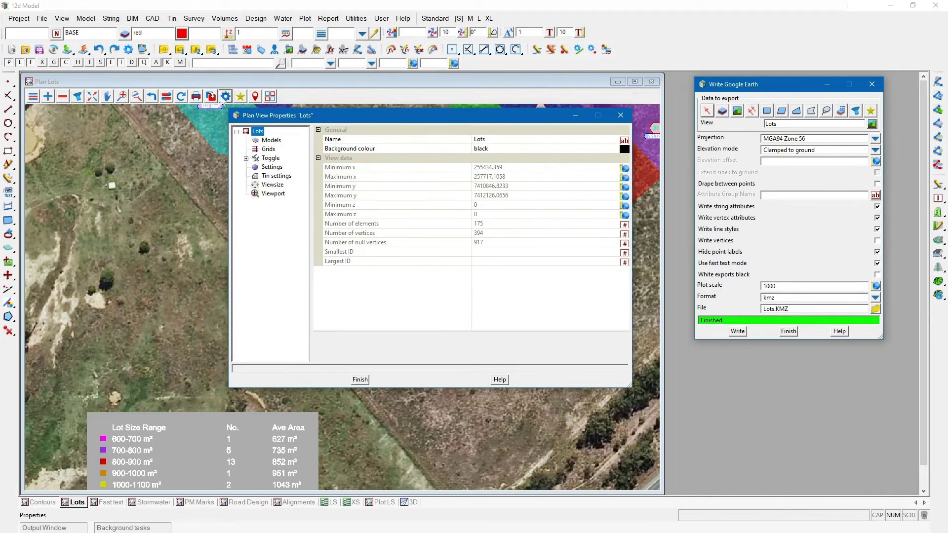
click(271, 167)
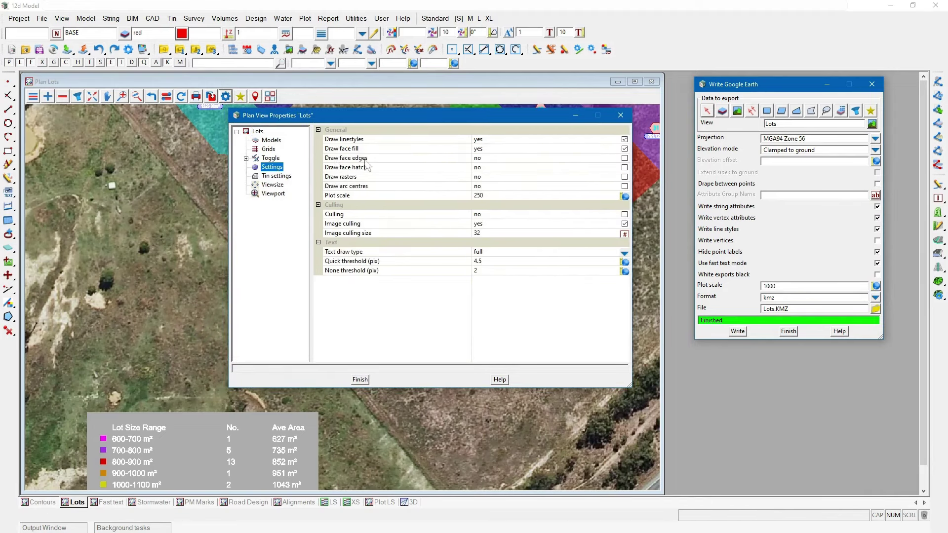
click(625, 158)
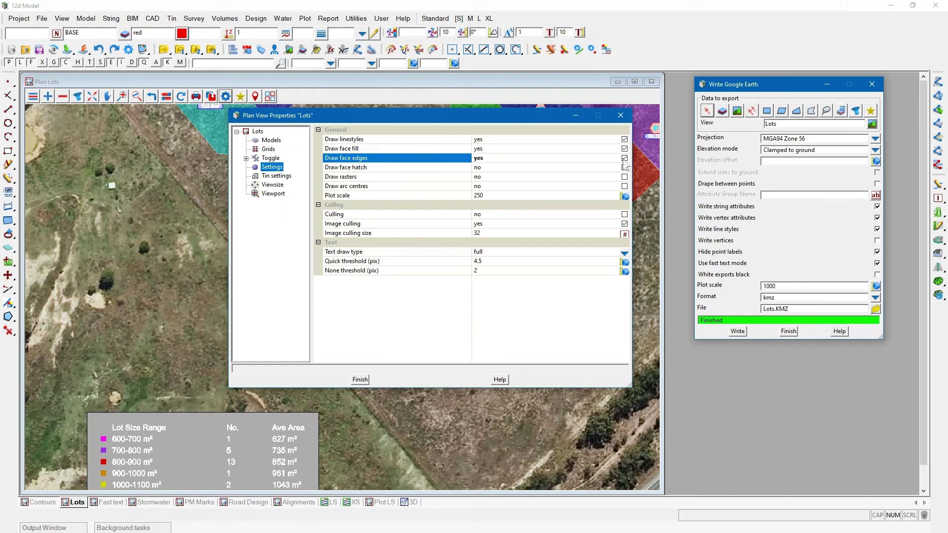
click(360, 379)
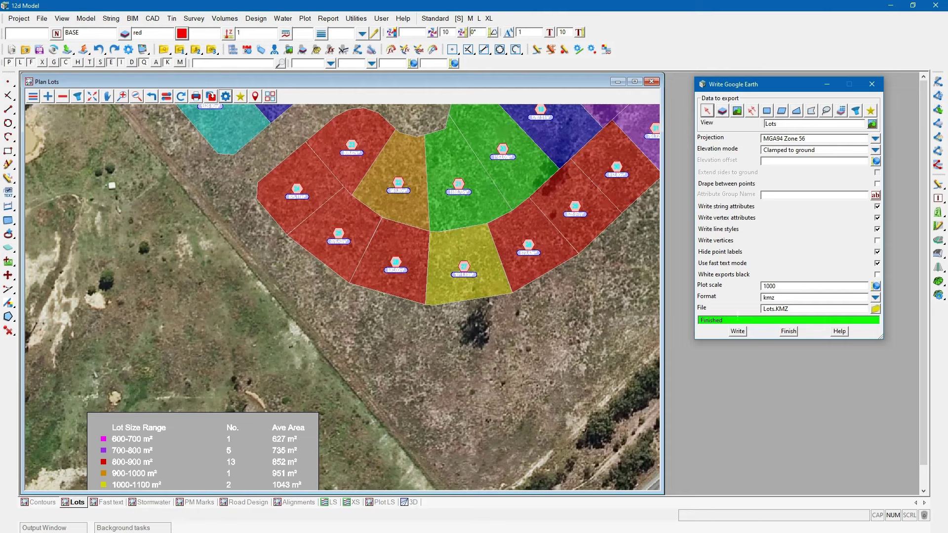
click(788, 332)
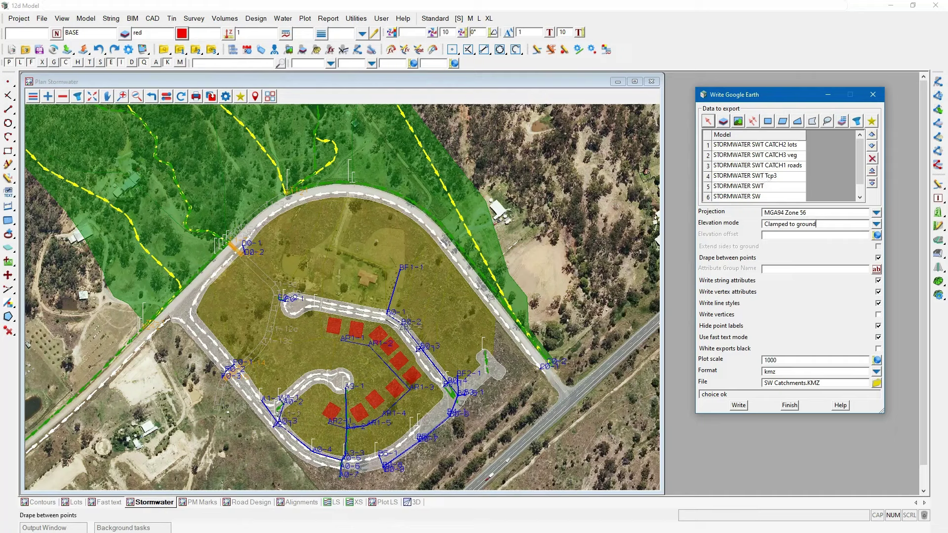
- Write the six stormwater catchment models to SW Catchments.KMZ and open it in Google Earth
click(739, 405)
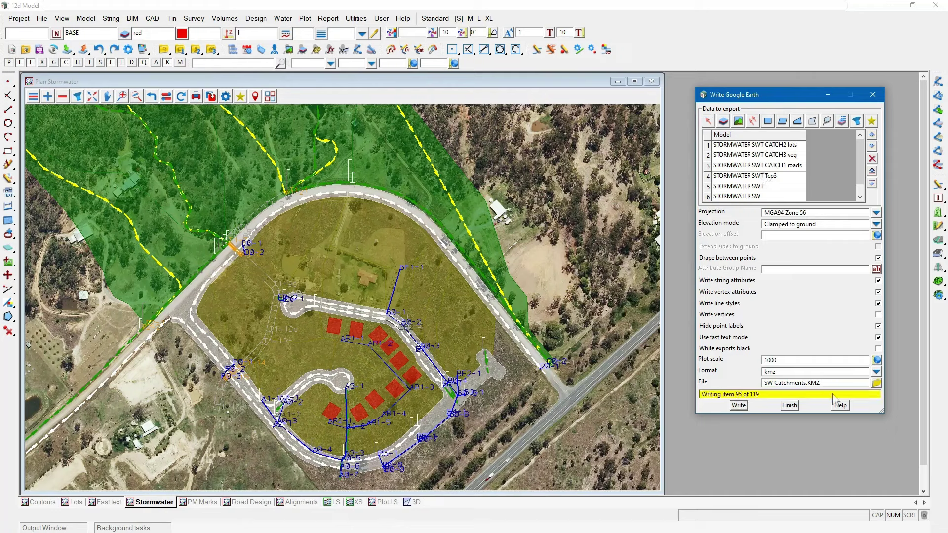
click(876, 383)
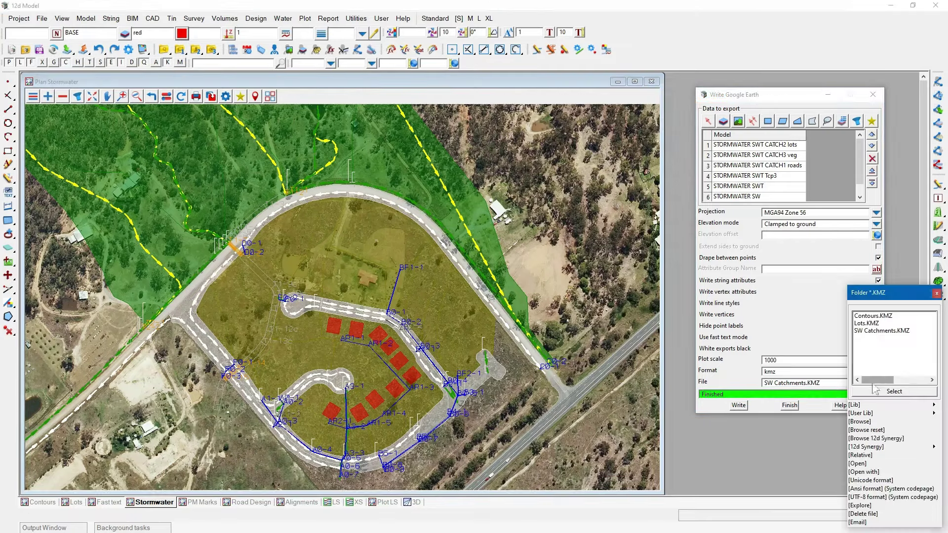
click(858, 463)
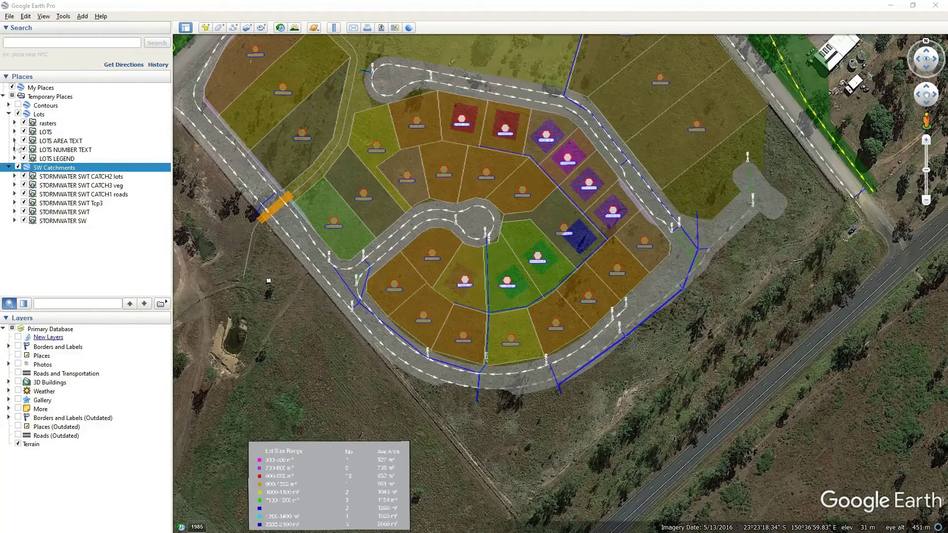
- Hide the Lots layer, zoom around the draped stormwater catchments, then minimise Google Earth
click(18, 114)
click(9, 114)
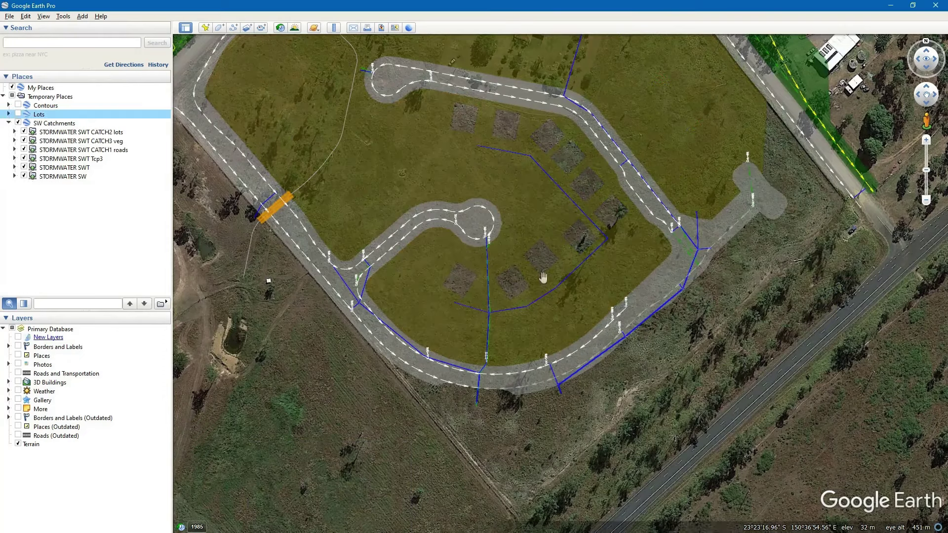
double_click(566, 279)
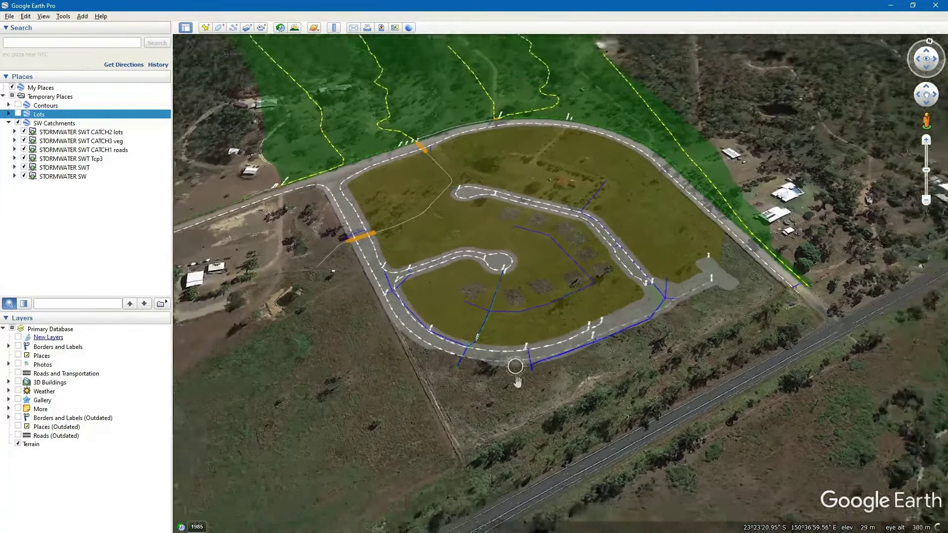
scroll(497, 249, down, 3)
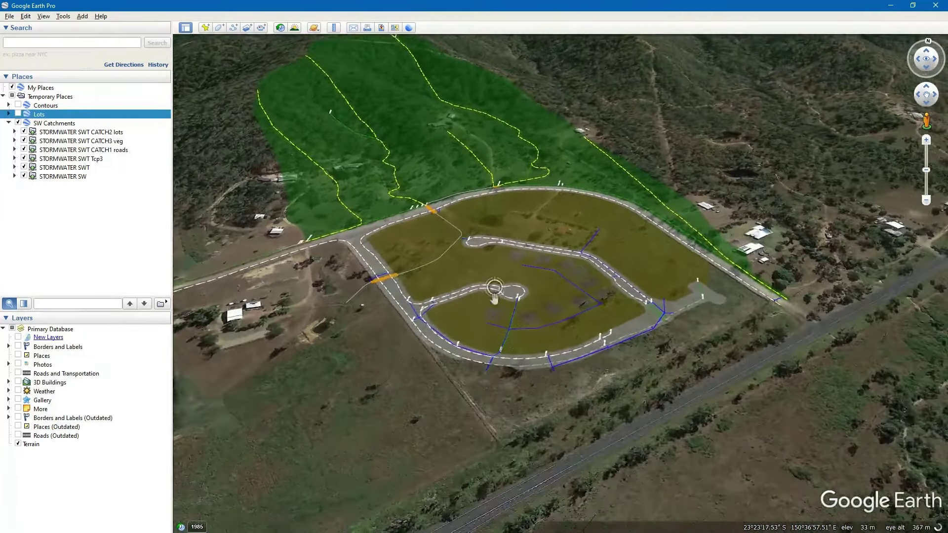
scroll(496, 254, up, 3)
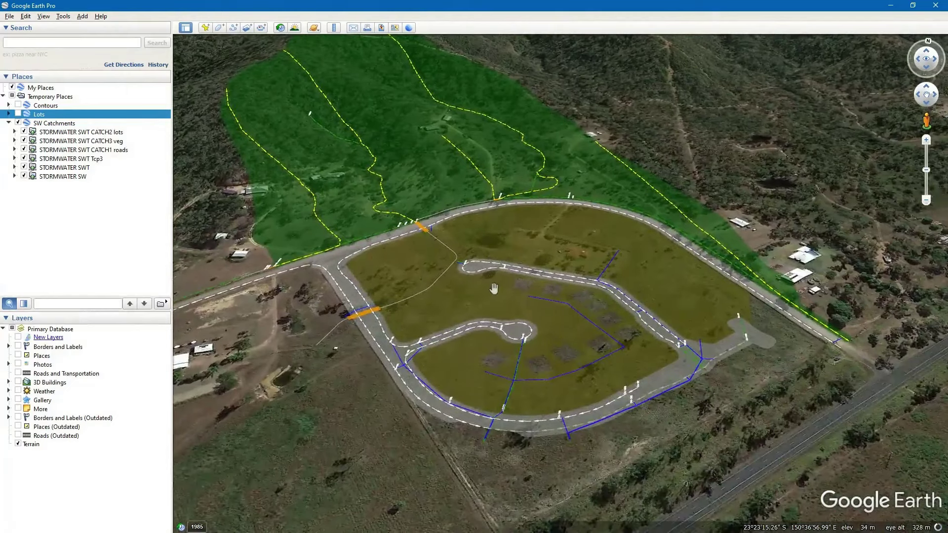
scroll(481, 260, up, 1)
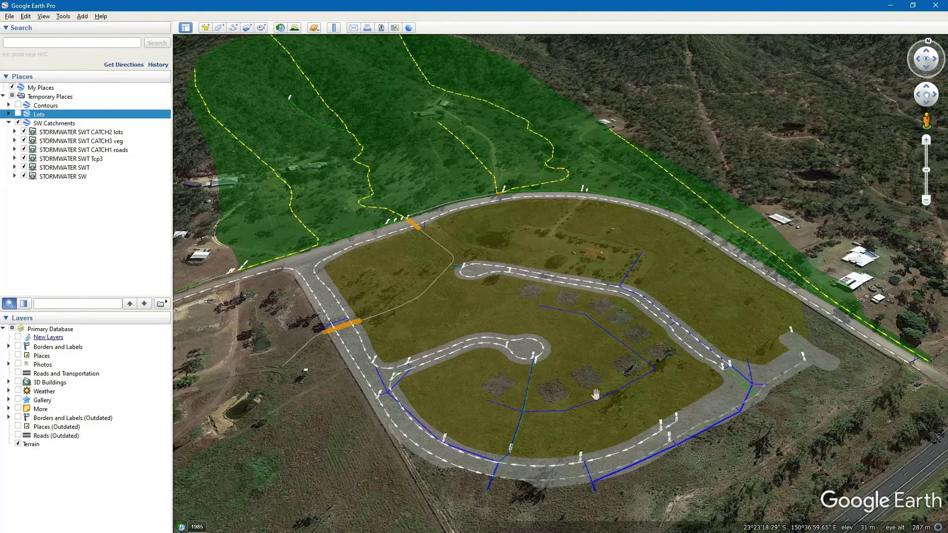
click(892, 6)
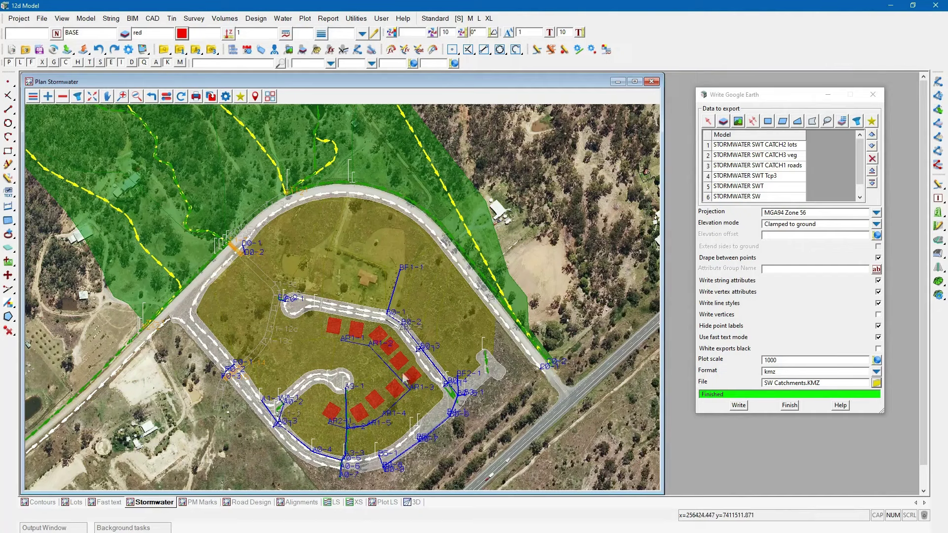
- Write the houses model to SW Catchments Roof.KMZ, Relative to ground with elevation offset 5
click(789, 406)
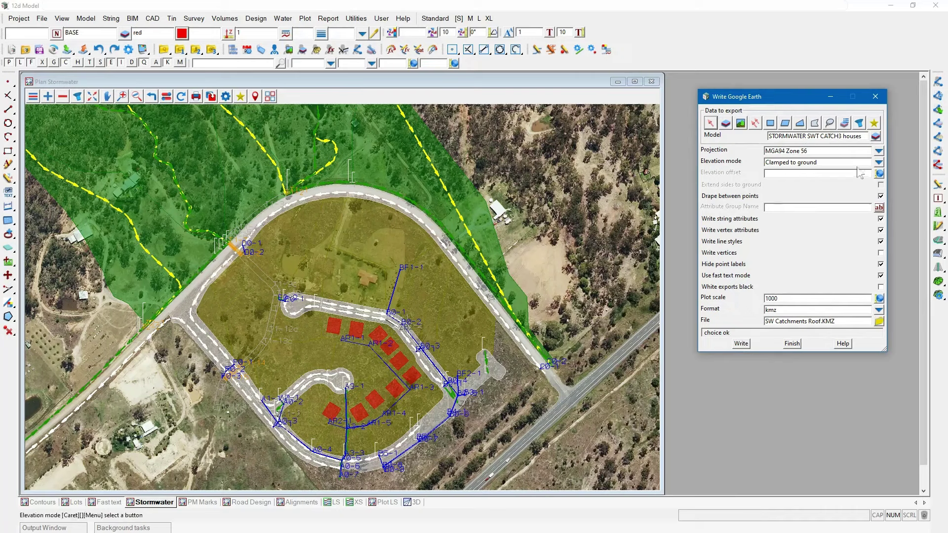
click(878, 162)
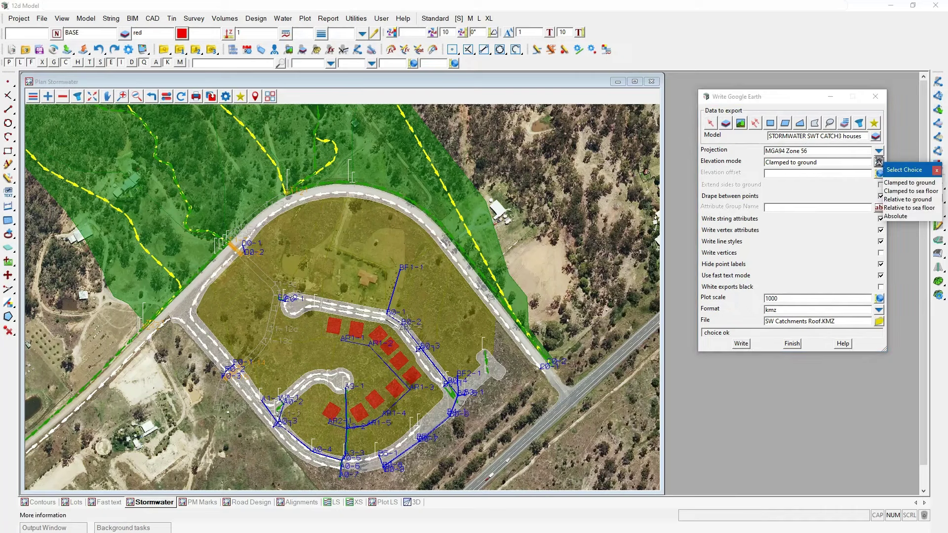
click(895, 199)
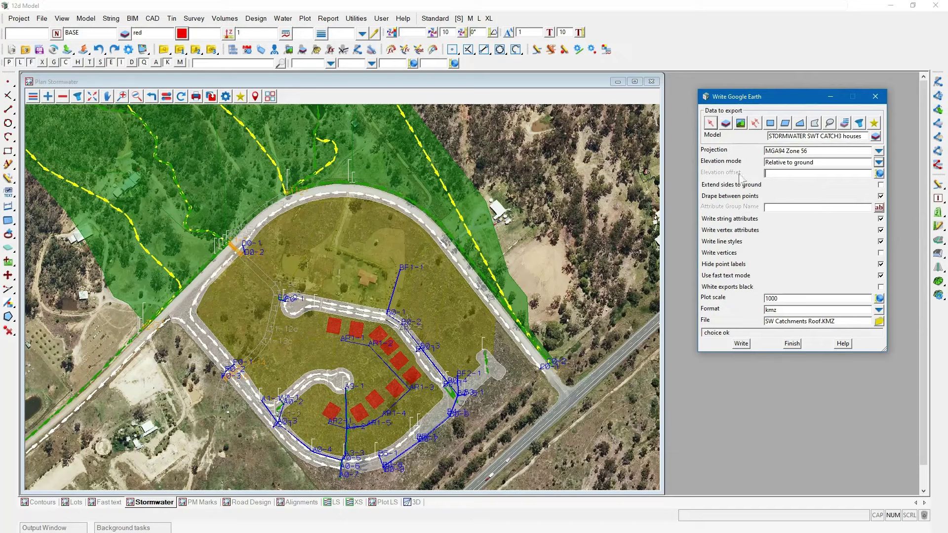
text(5)
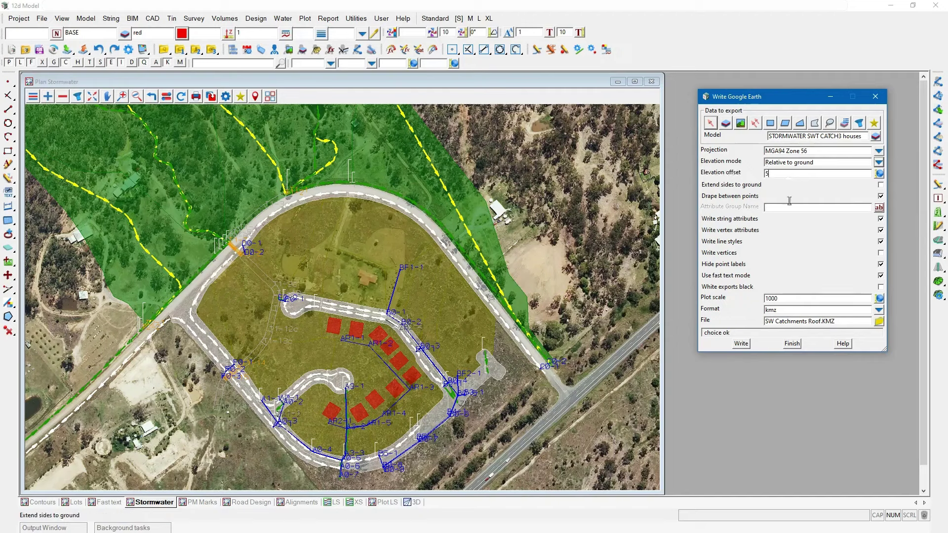
click(740, 343)
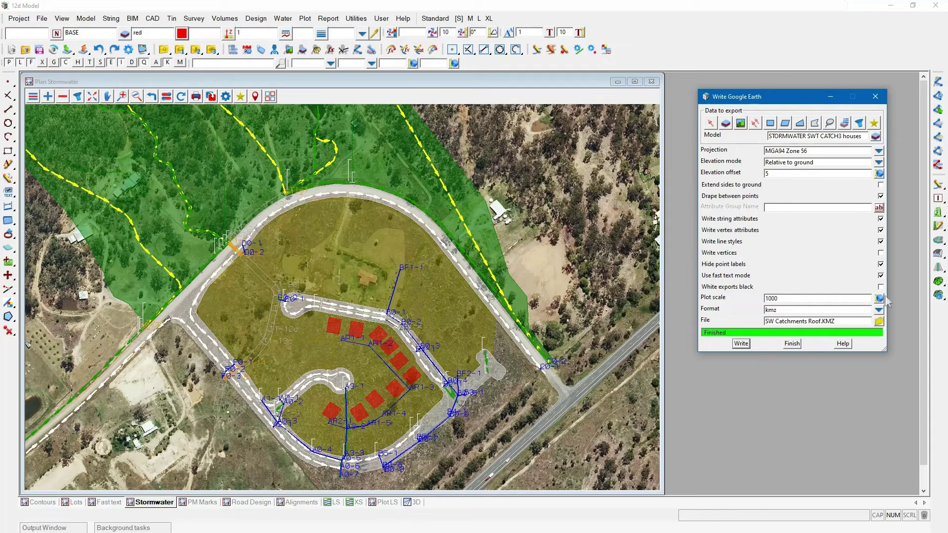
click(879, 321)
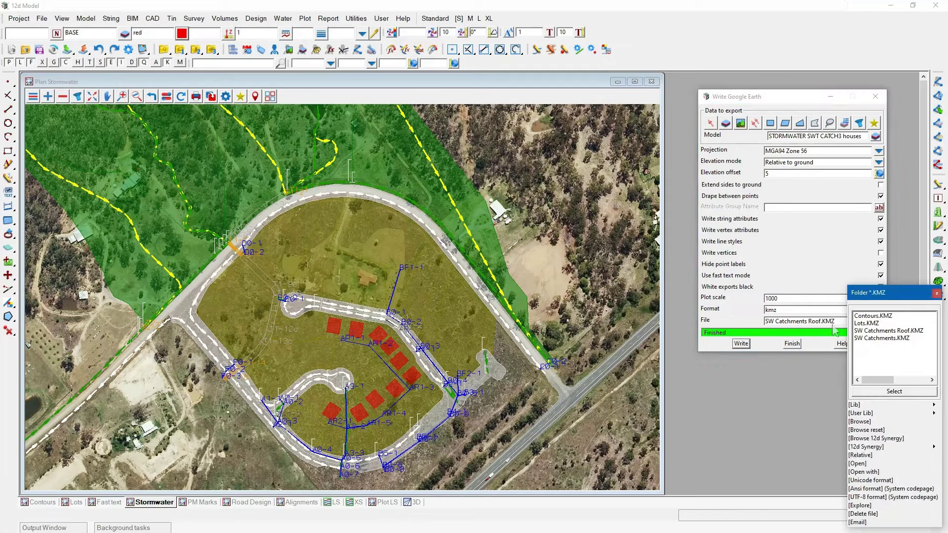
- Open SW Catchments Roof.KMZ in Google Earth, zoom in on the raised red roofs, then minimise
click(859, 464)
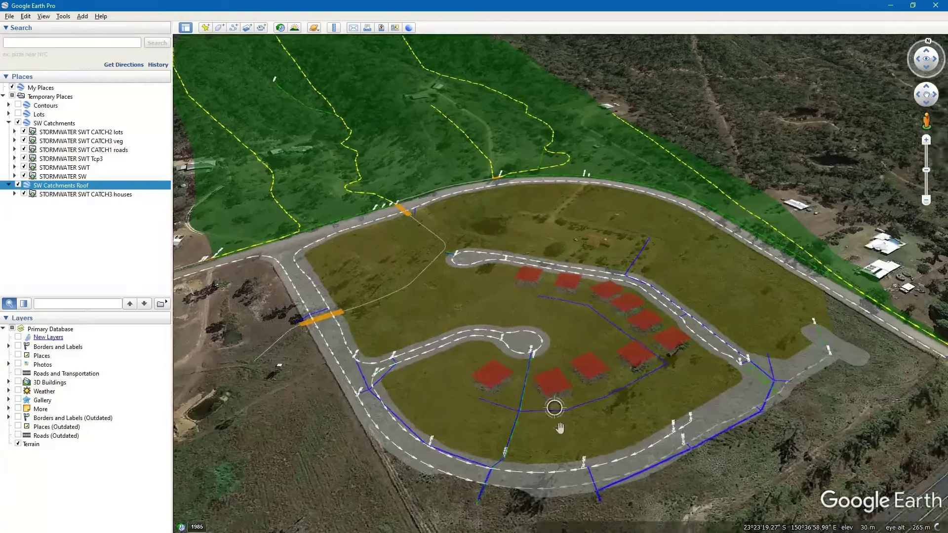
scroll(559, 427, up, 3)
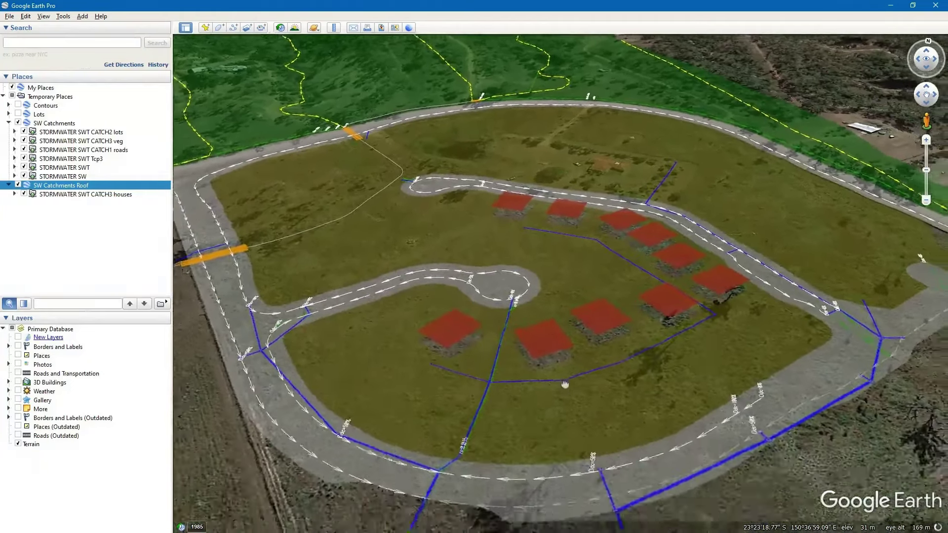
scroll(564, 375, up, 3)
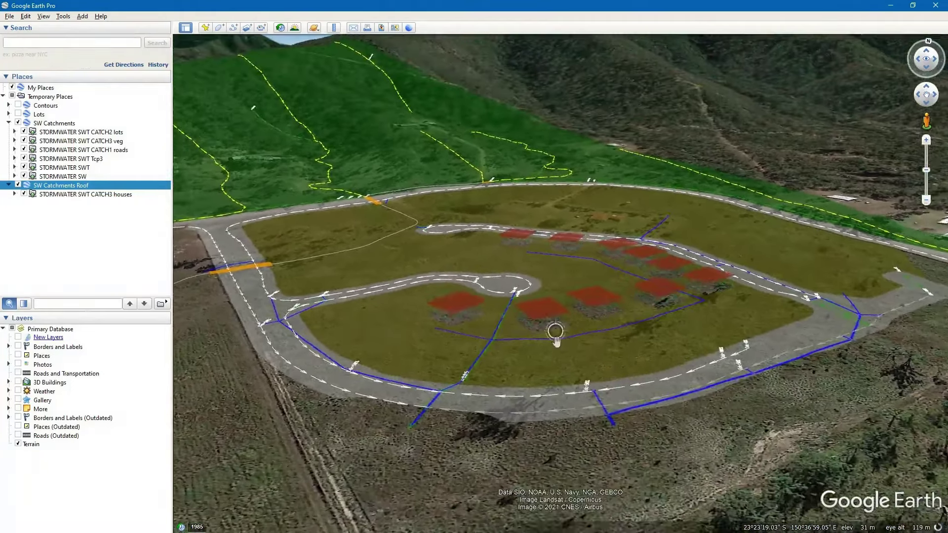
scroll(555, 329, up, 2)
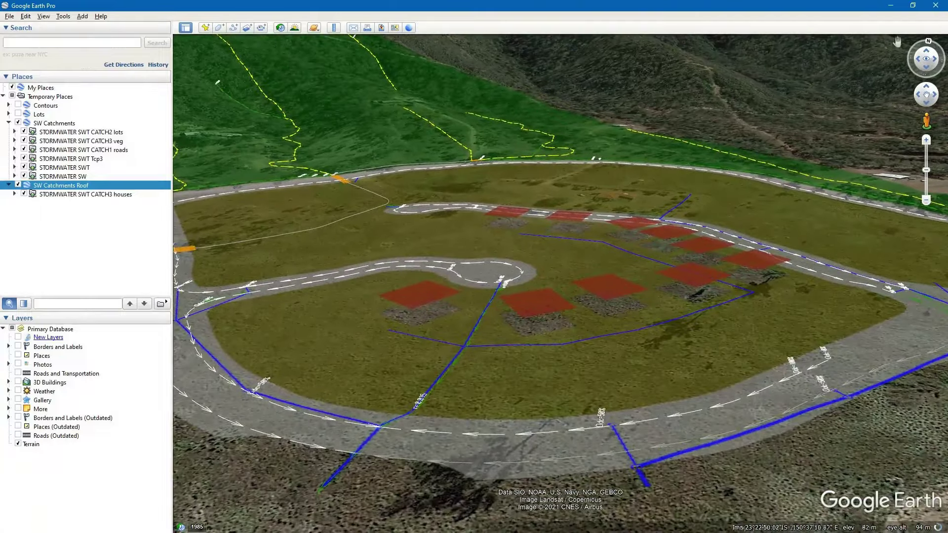
click(890, 6)
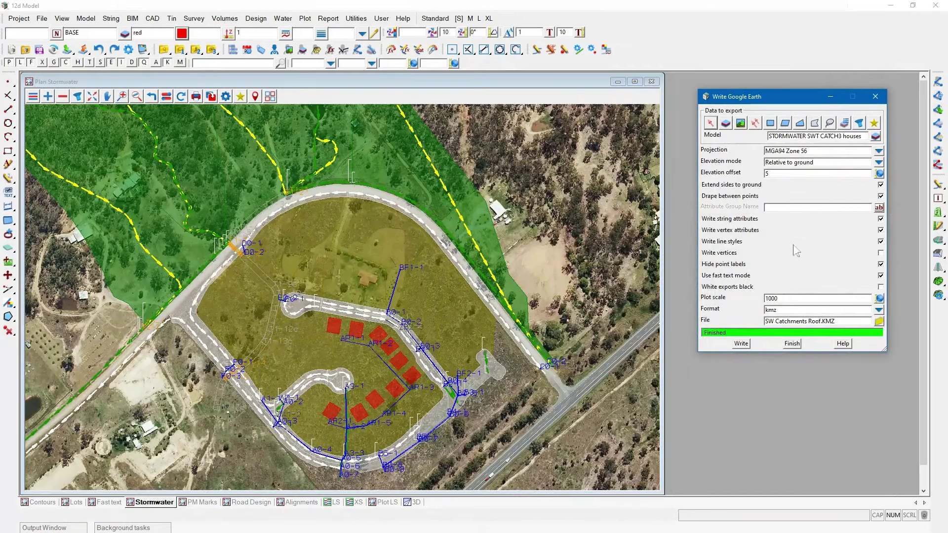
- Replace SW Catchments Roof.KMZ with sides extended, revert it in Google Earth, and tilt to view boxes
click(740, 343)
click(442, 291)
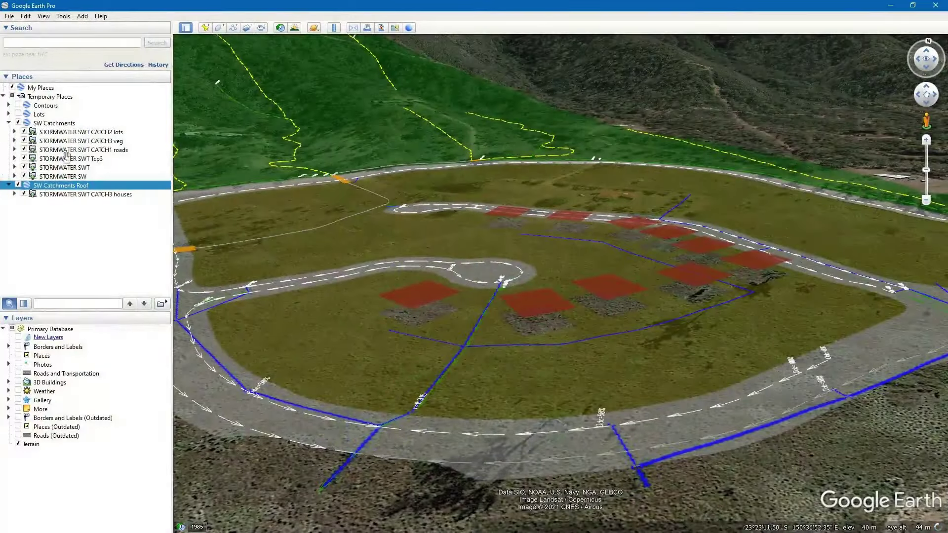
right_click(56, 187)
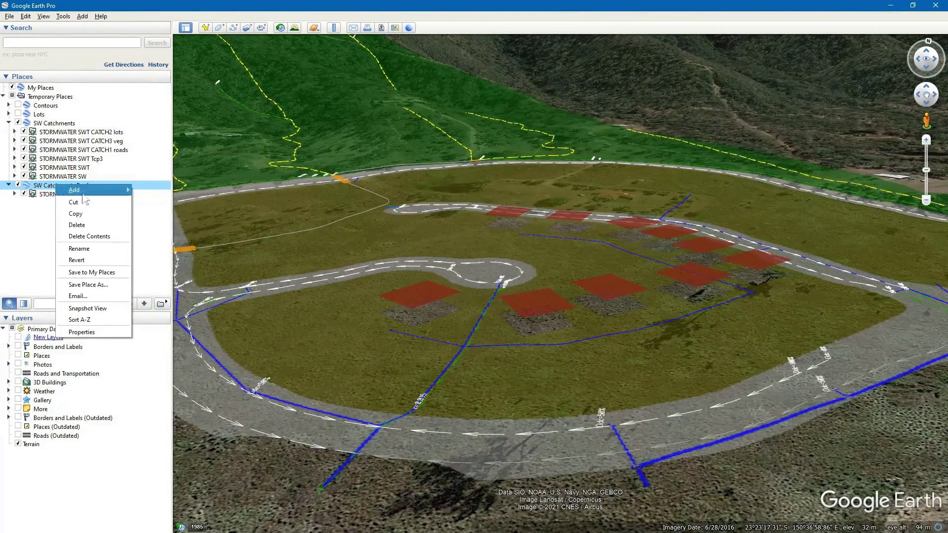
click(76, 260)
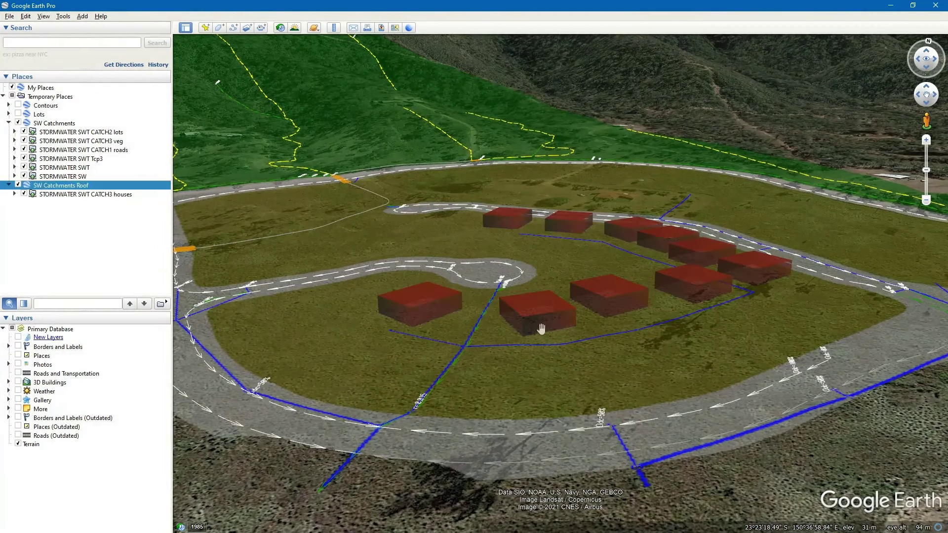
scroll(543, 331, up, 3)
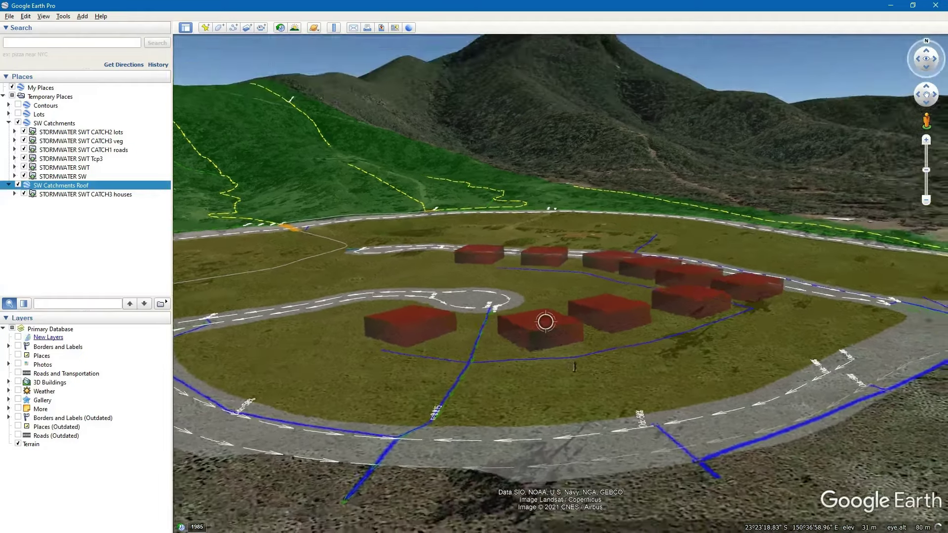
middle_drag(574, 366, 590, 297)
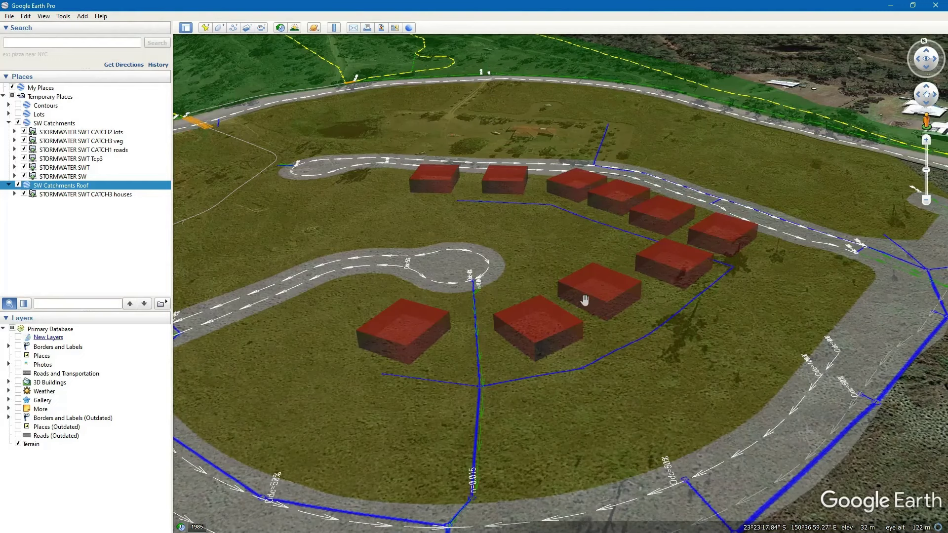
scroll(587, 272, down, 2)
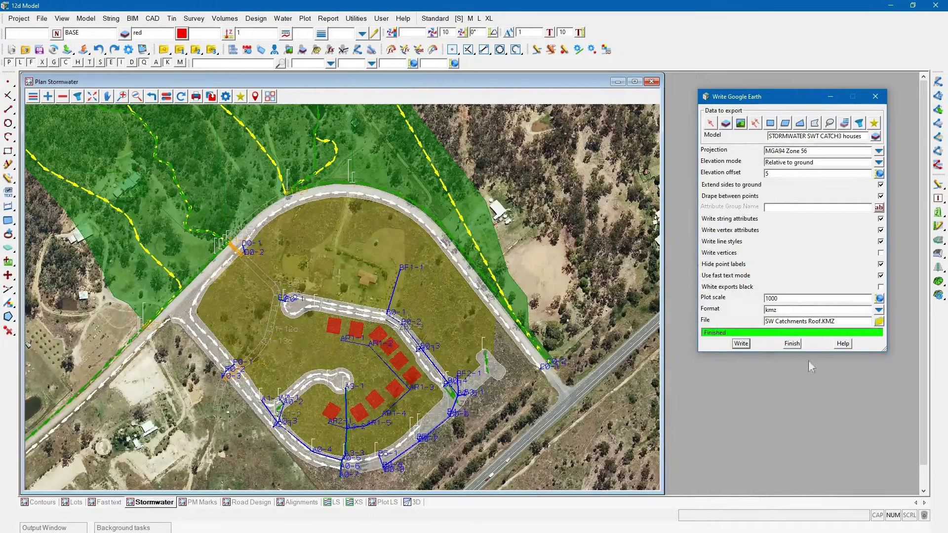
- Rewrite SW Catchments.KMZ with White exports black enabled, replacing the old file
click(792, 343)
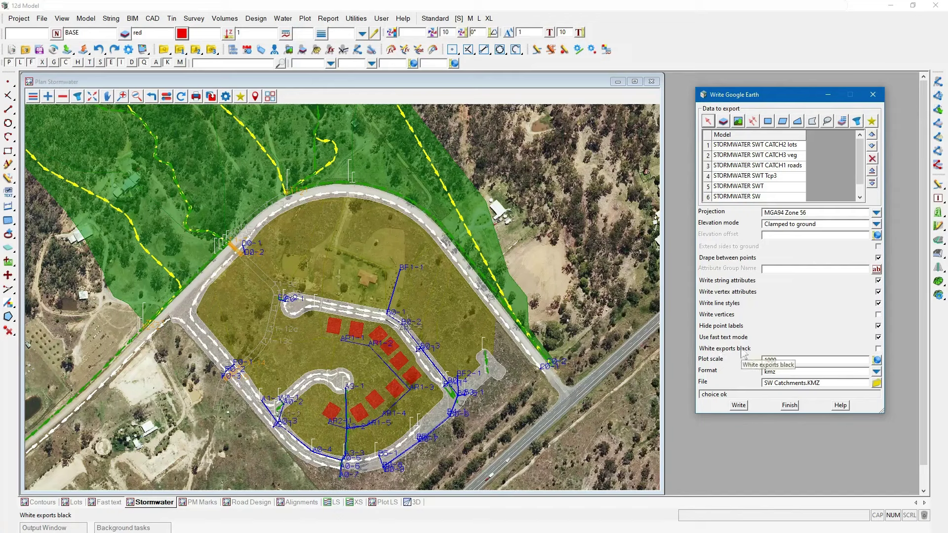
click(779, 351)
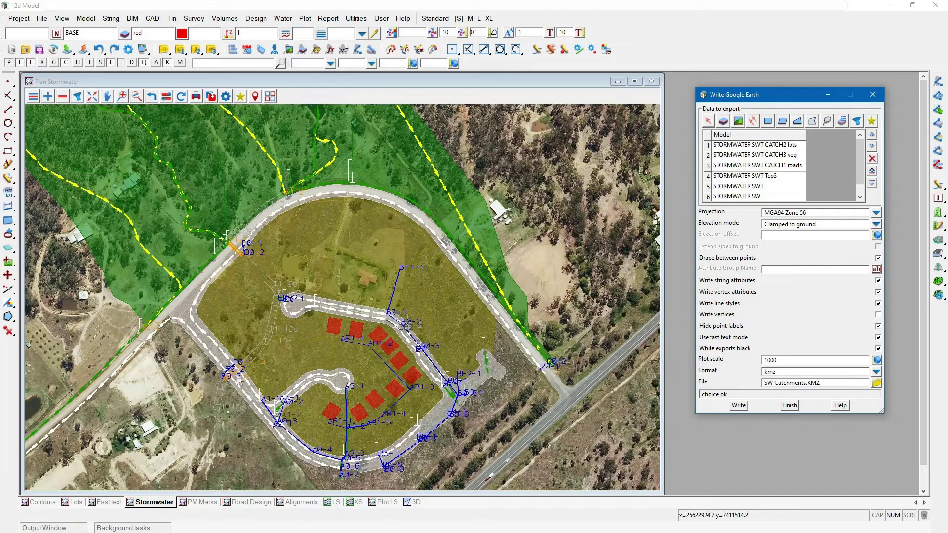
click(739, 404)
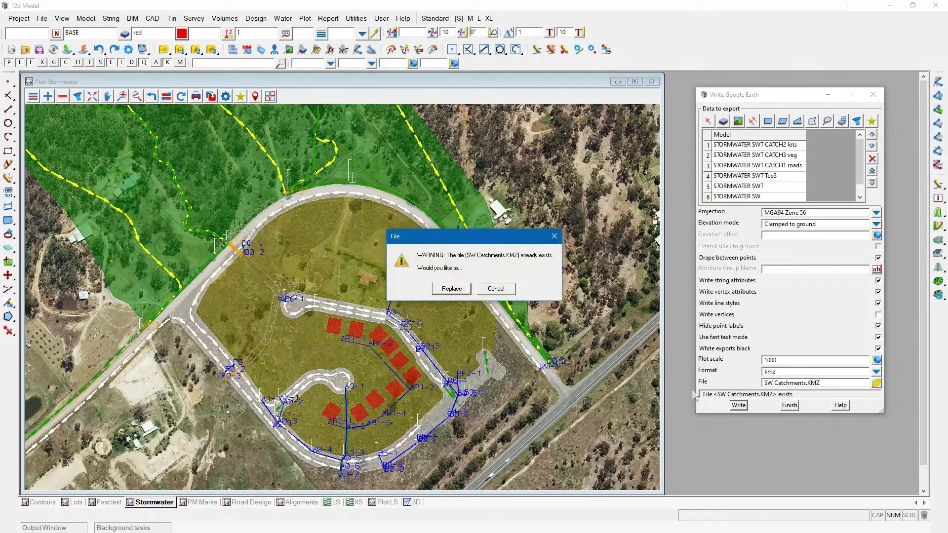
click(451, 292)
key(alt+Tab)
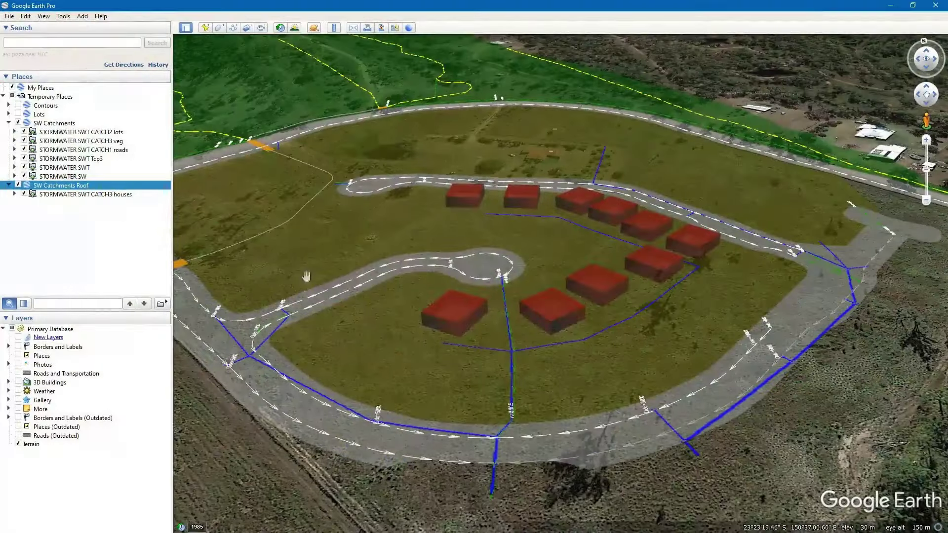
- Revert the SW Catchments folder so it reloads from its file
click(58, 123)
right_click(59, 124)
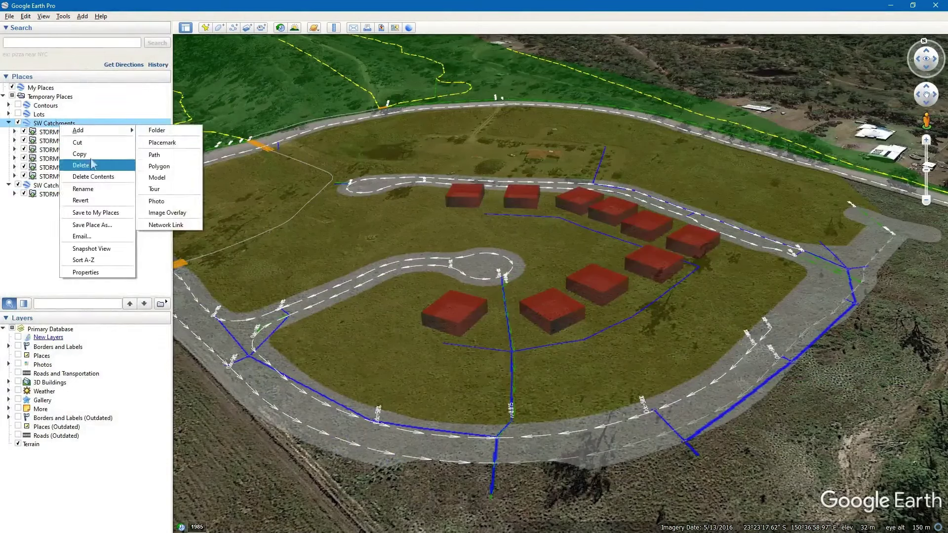
click(84, 201)
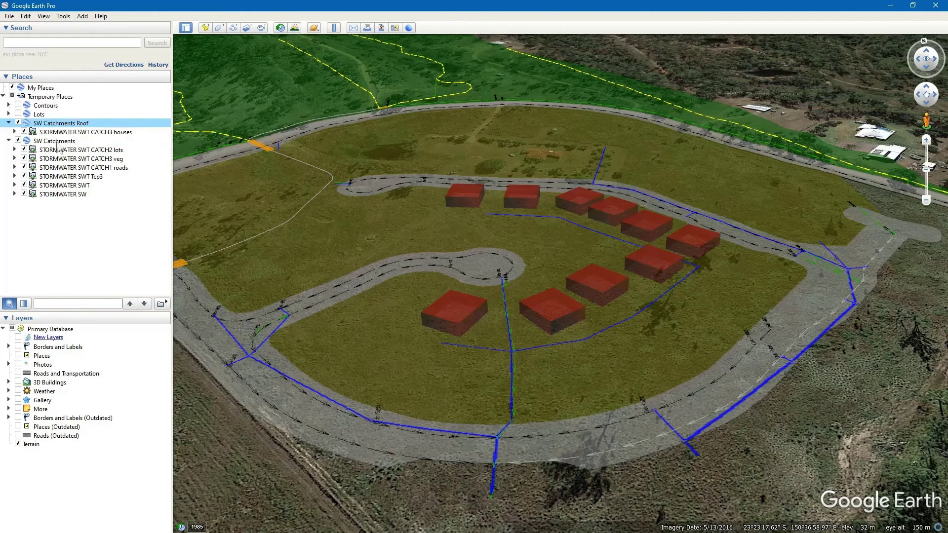
- Drag the STORMWATER SWT CATCH3 houses layer into SW Catchments, then minimise Google Earth
click(65, 133)
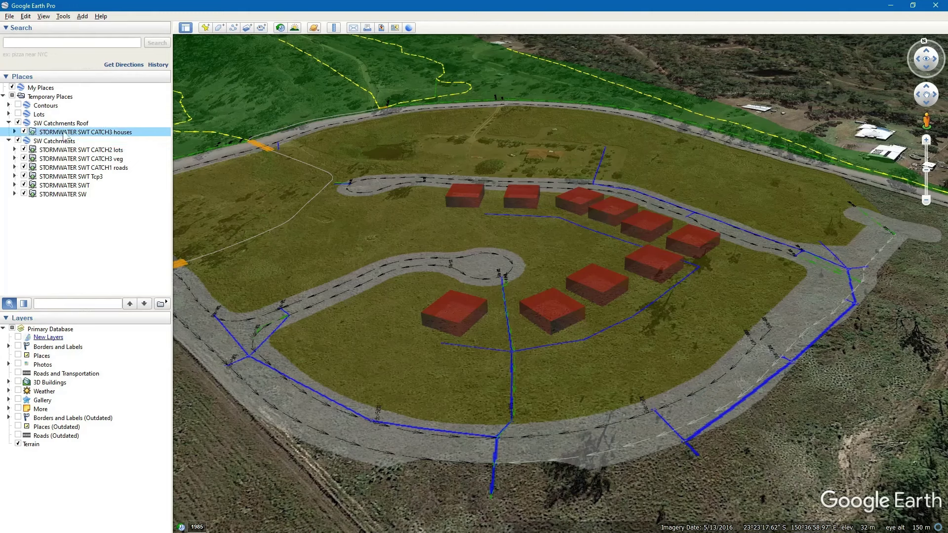
drag(63, 133, 57, 198)
click(60, 133)
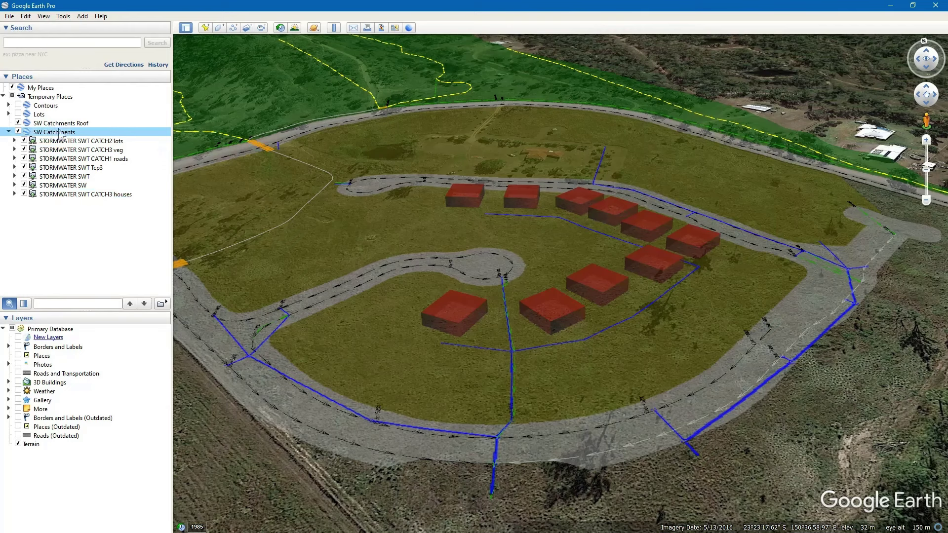
right_click(60, 134)
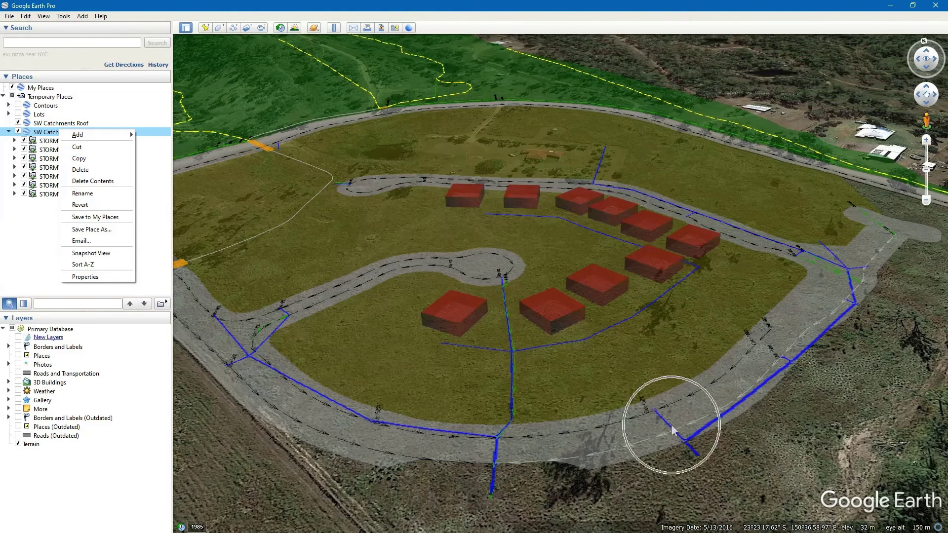
click(891, 7)
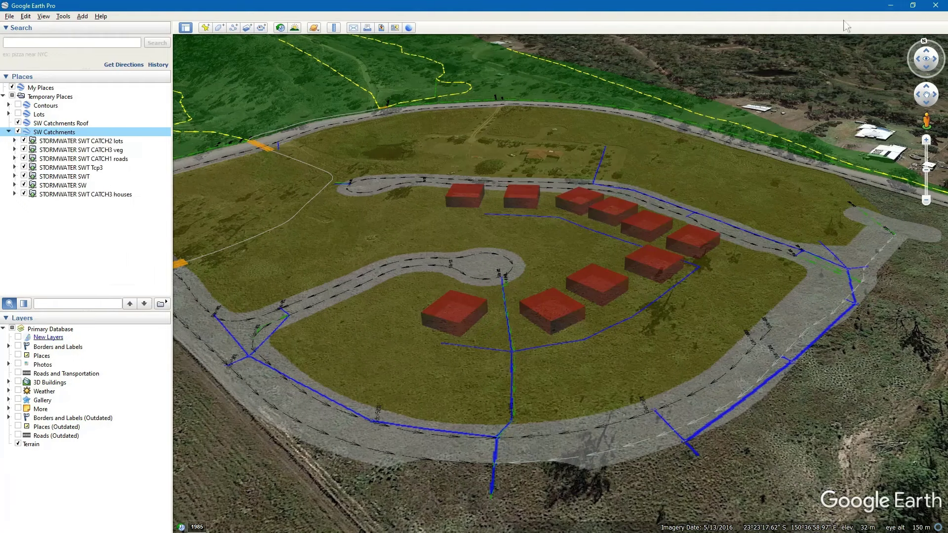
click(890, 7)
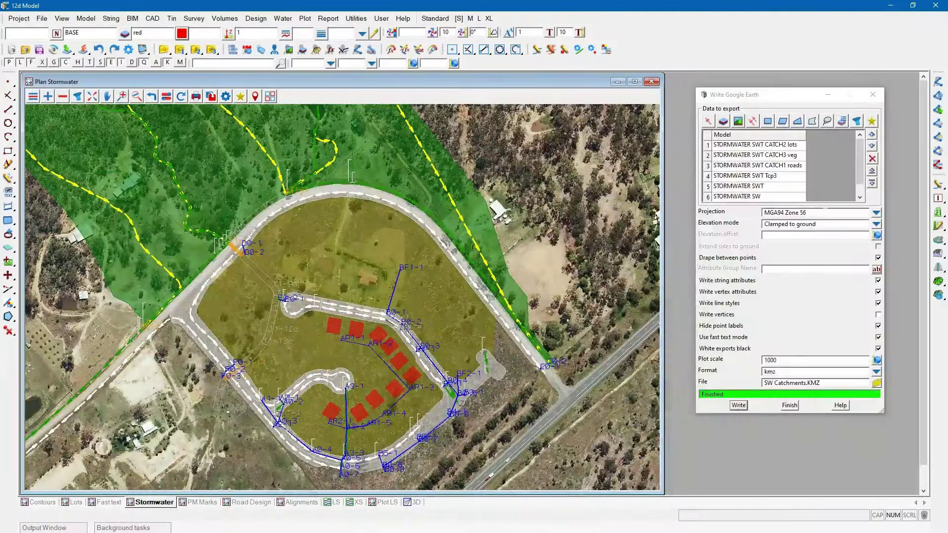
- Finish the SW Catchments export and trimesh generation, then write SW Network to SW Network.KMZ at scale 500
click(790, 404)
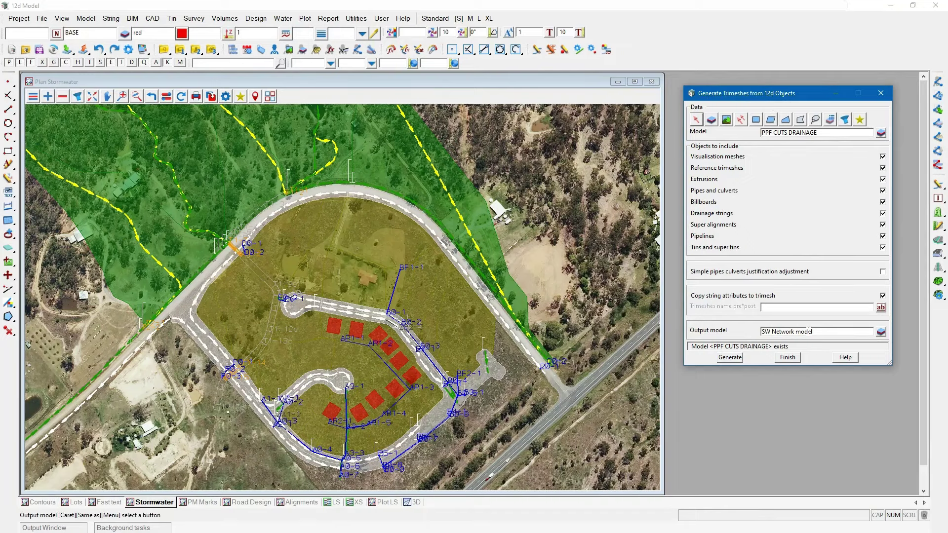
click(789, 358)
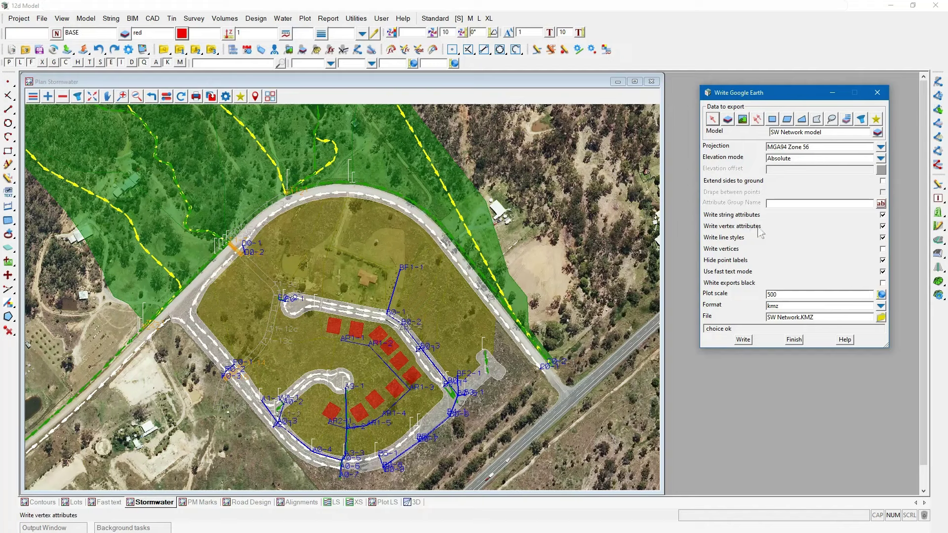
click(778, 204)
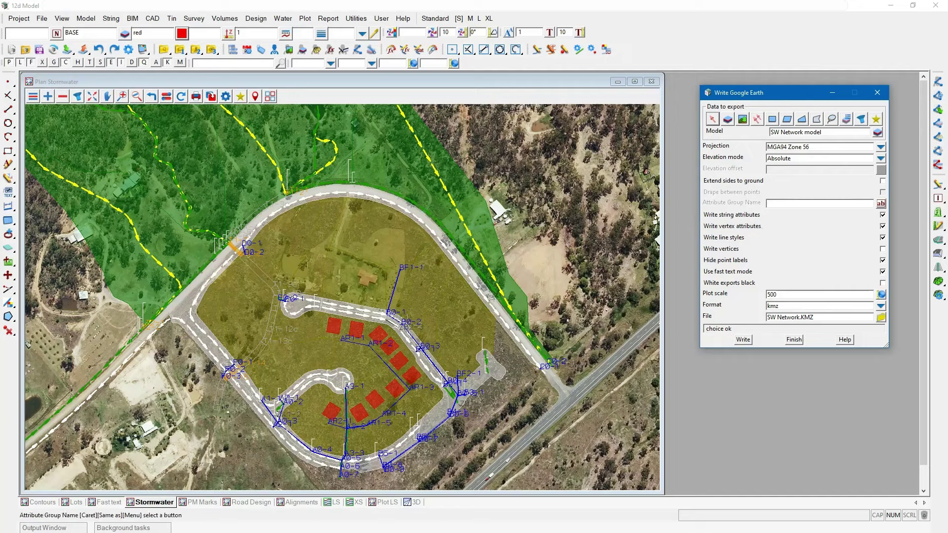
text(B)
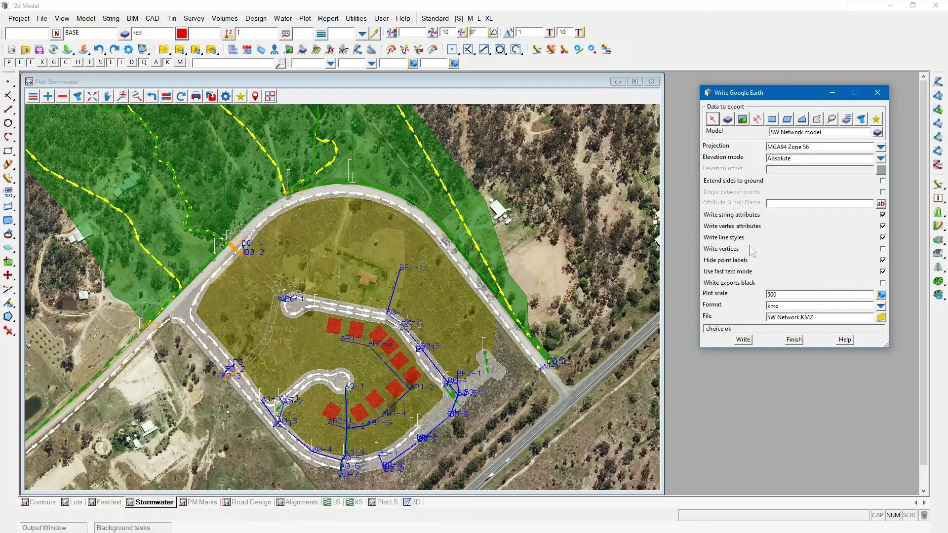
click(743, 340)
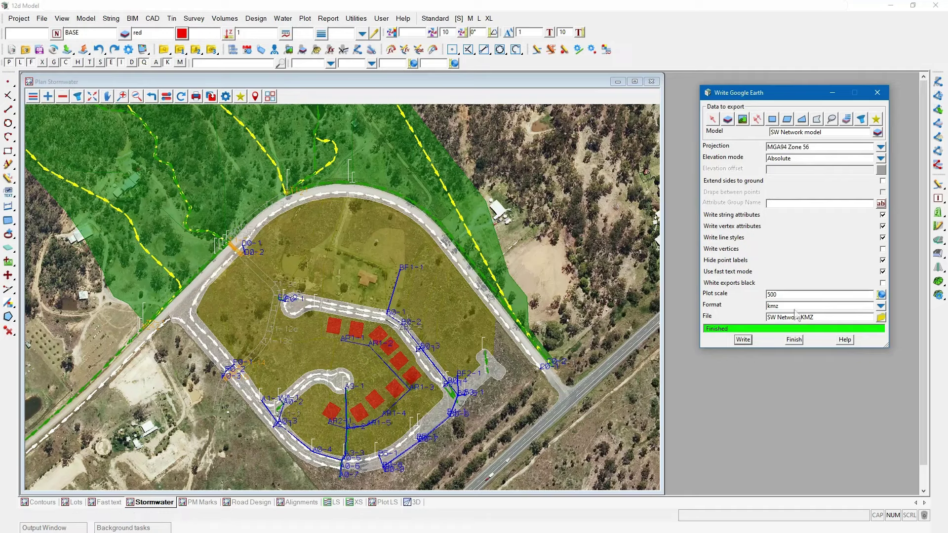
- Open SW Network.KMZ and hide the SW Catchments, Roof and terrain layers
click(880, 318)
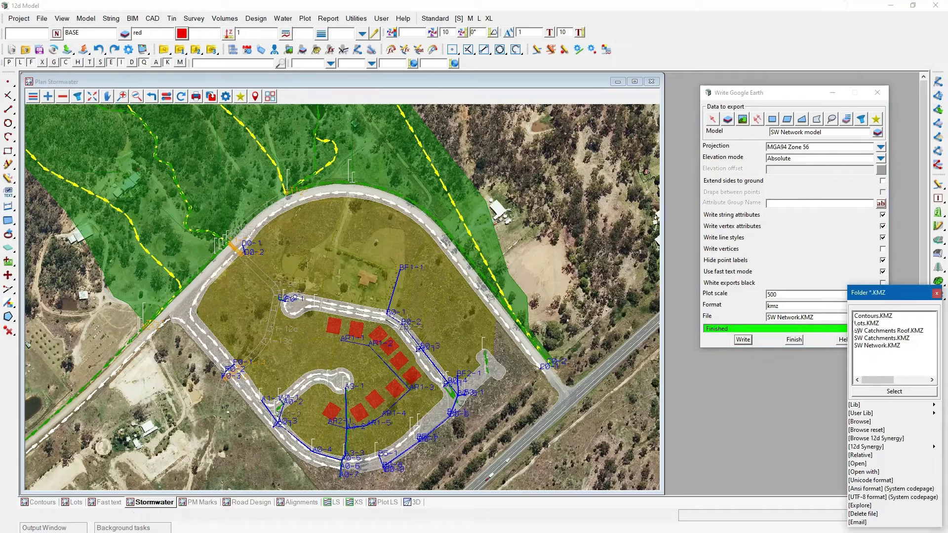
click(859, 464)
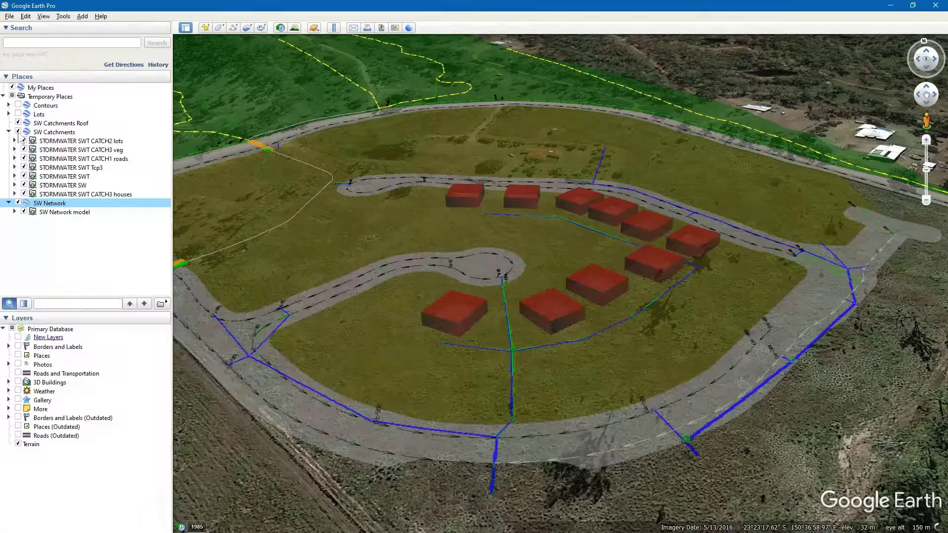
click(18, 132)
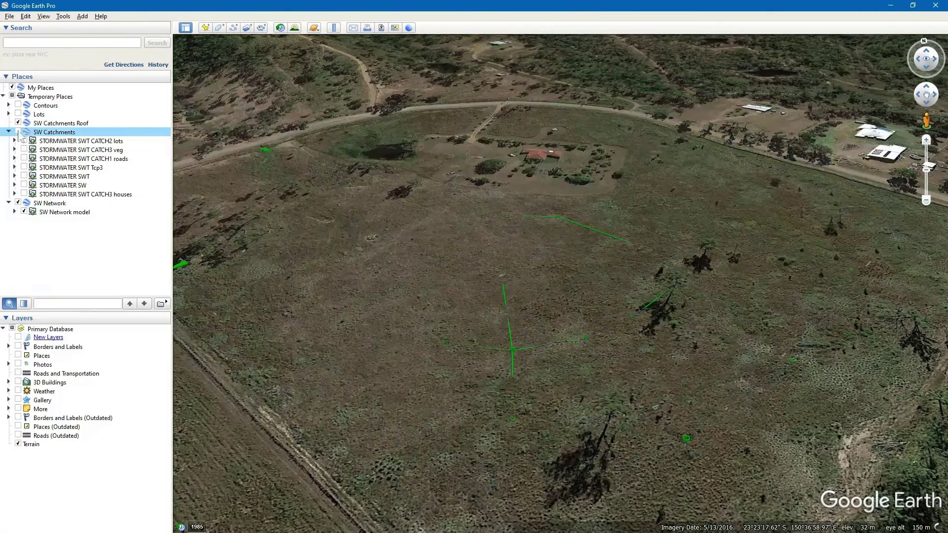
click(18, 123)
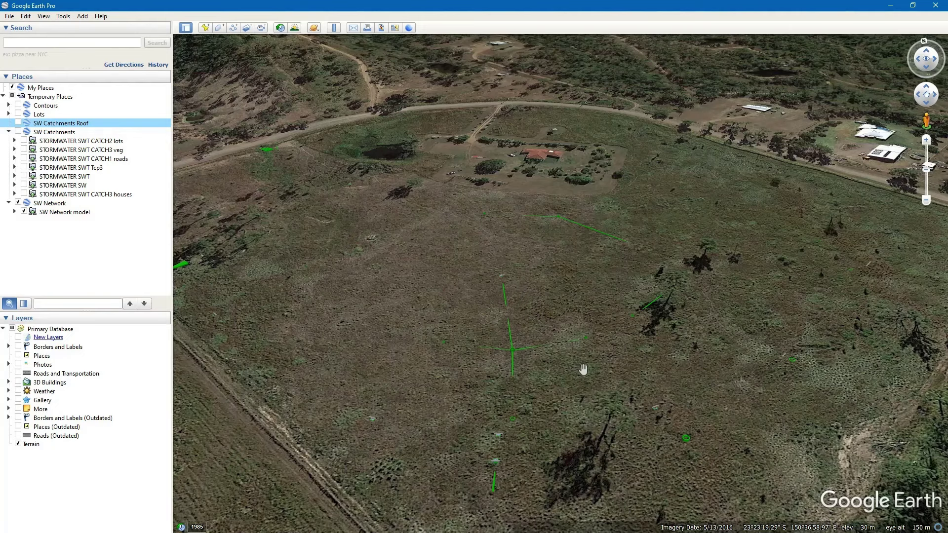
click(18, 445)
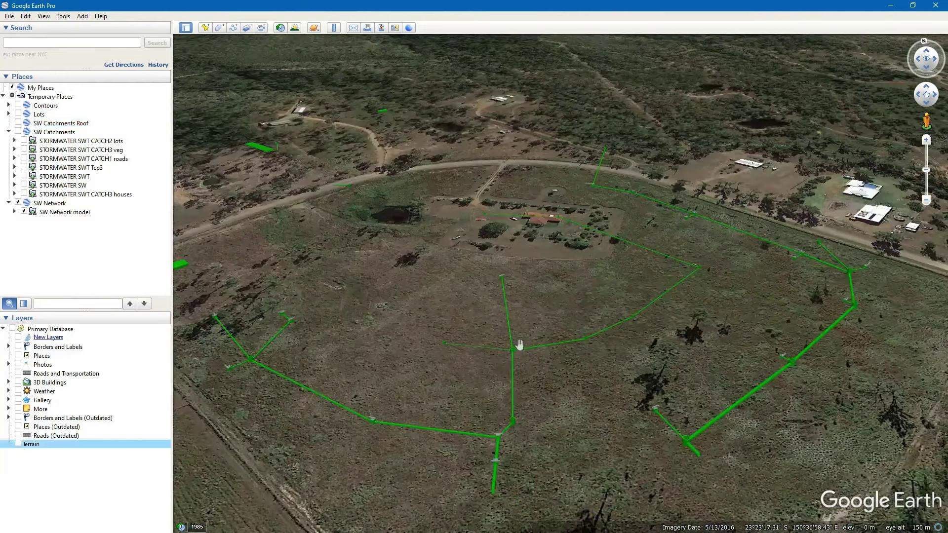
- Tilt and rotate the view to see the green 3D pipes and their junctions
middle_drag(520, 345, 519, 329)
middle_drag(587, 402, 591, 403)
middle_drag(631, 366, 577, 318)
scroll(632, 373, up, 5)
middle_drag(605, 346, 573, 334)
scroll(441, 338, down, 3)
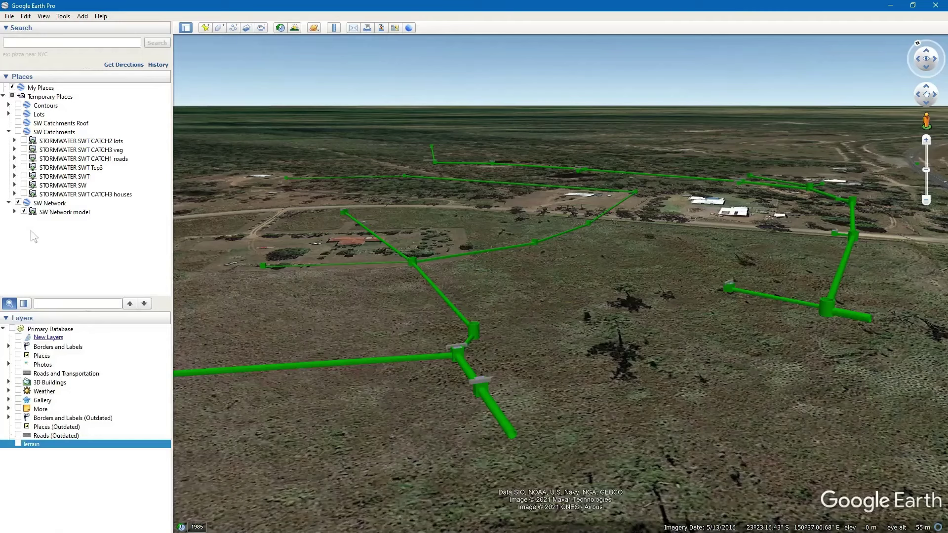
- Expand the SW Network model and review the attributes of pipe A0-3 to A0-4
click(15, 212)
click(20, 221)
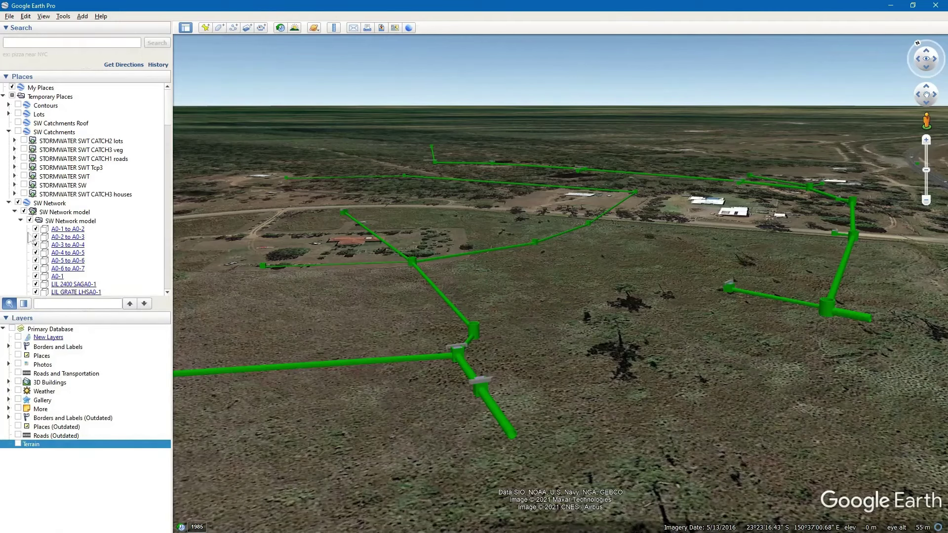
click(72, 247)
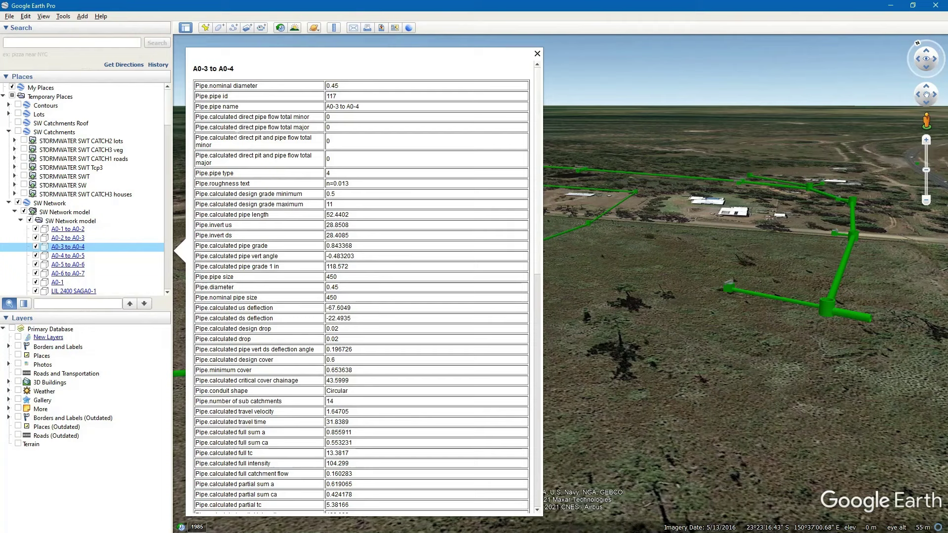
click(537, 55)
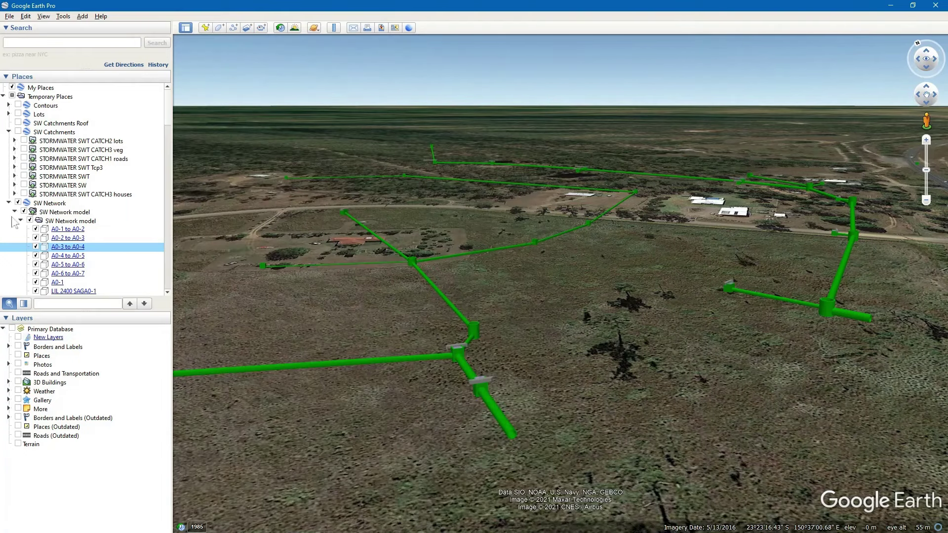
- Hide SW Network, keep kmz as the export format, finish the export and switch to PM Marks
click(15, 211)
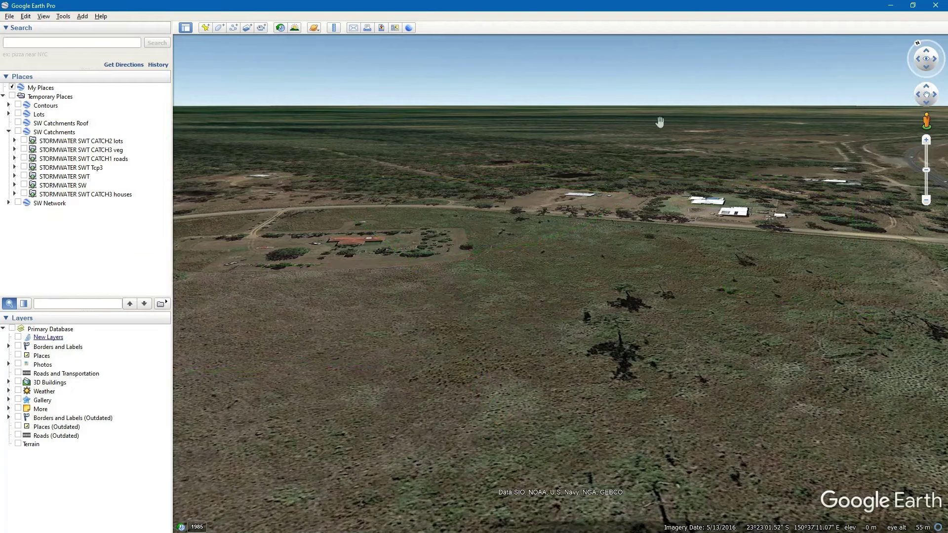
click(890, 6)
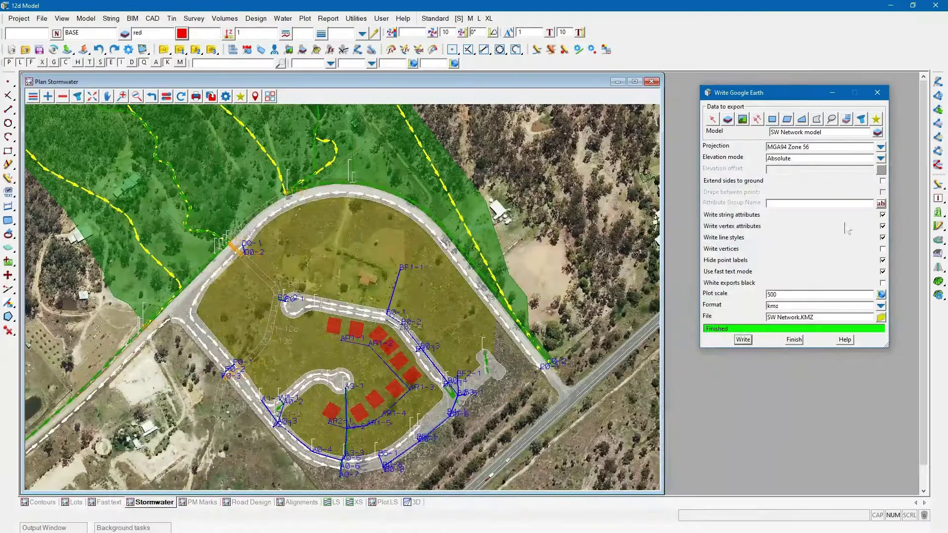
click(784, 306)
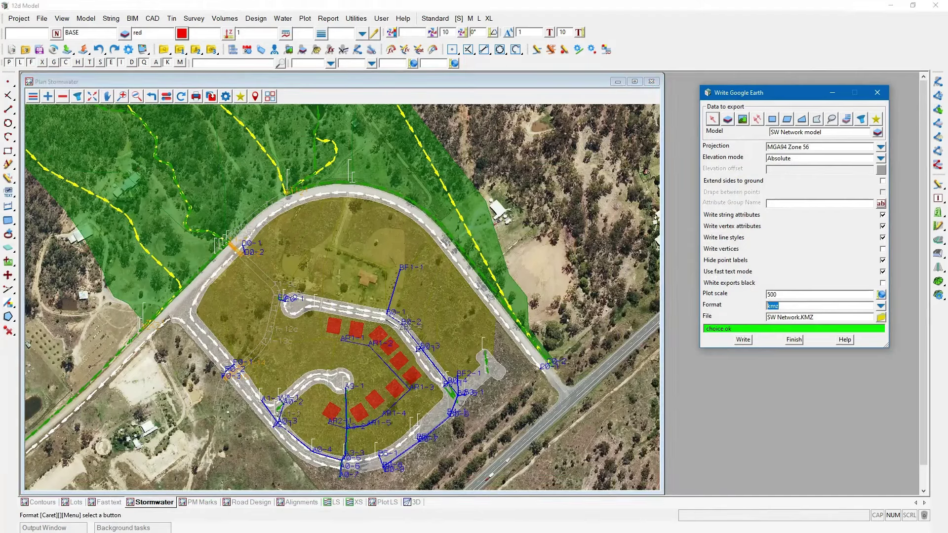
click(881, 306)
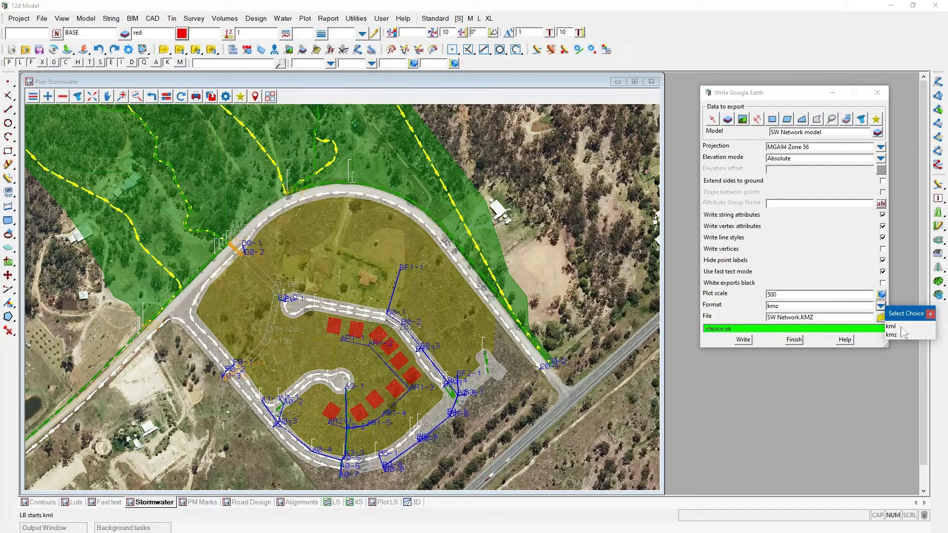
click(930, 314)
click(793, 340)
click(617, 81)
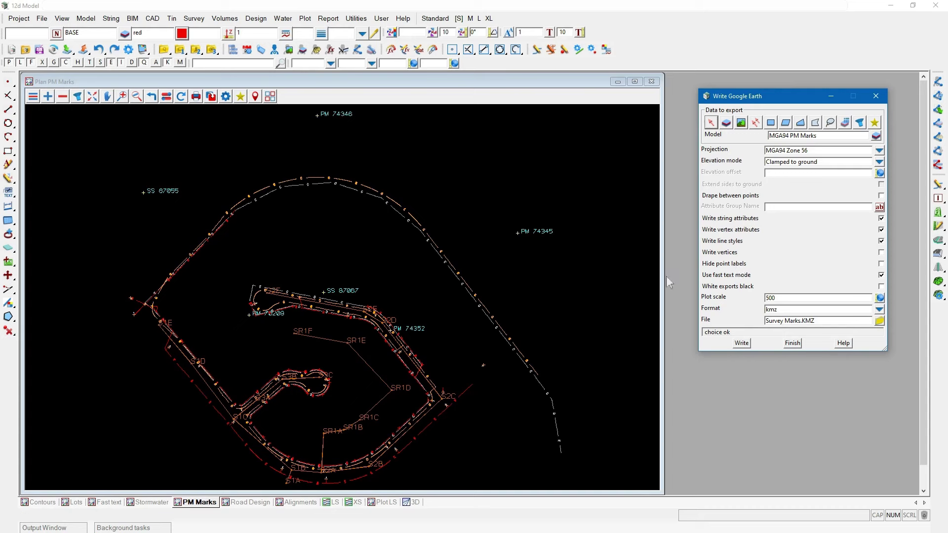
- Write the MGA94 PM Marks model to Survey Marks.KMZ and open it in Google Earth Pro
click(520, 234)
click(741, 342)
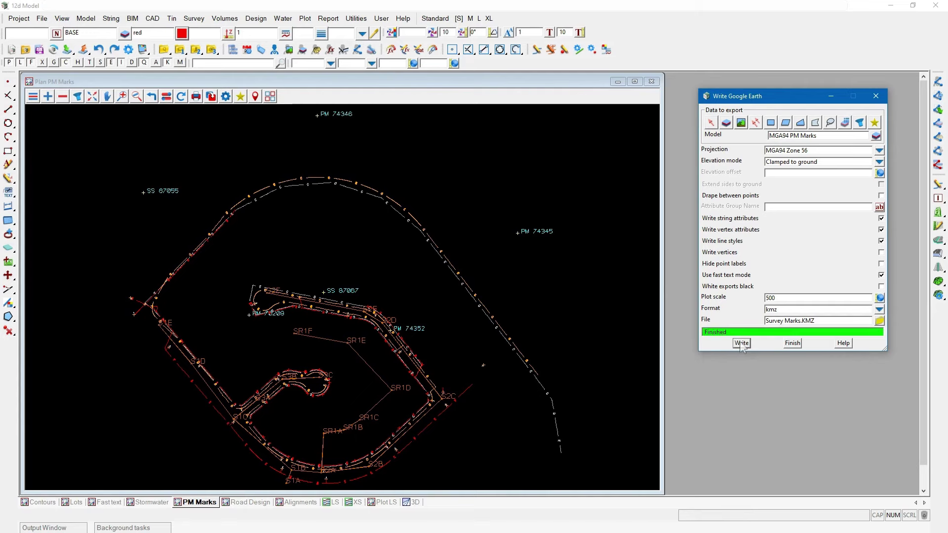
click(879, 321)
click(857, 464)
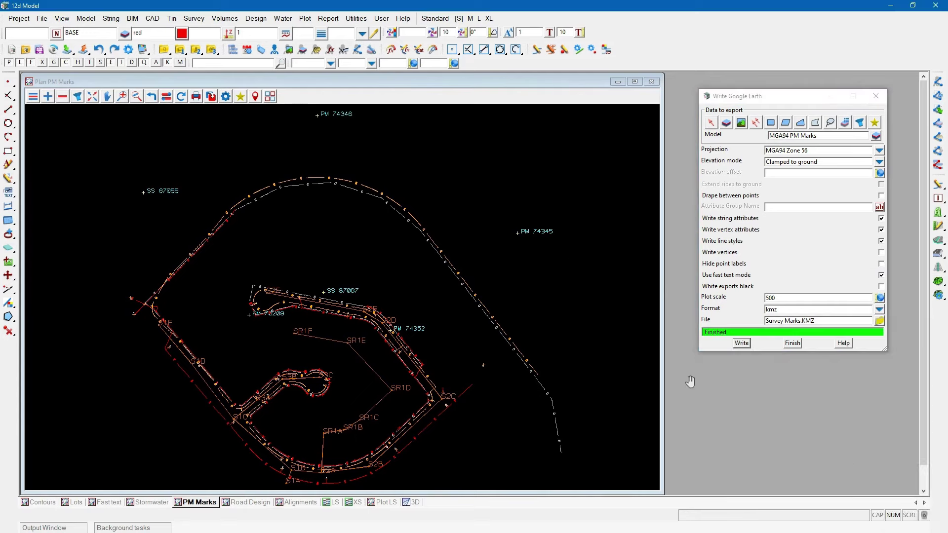
scroll(523, 268, up, 3)
- Zoom out to an aerial view of the labelled marks and check survey mark SS 87067
scroll(523, 271, down, 5)
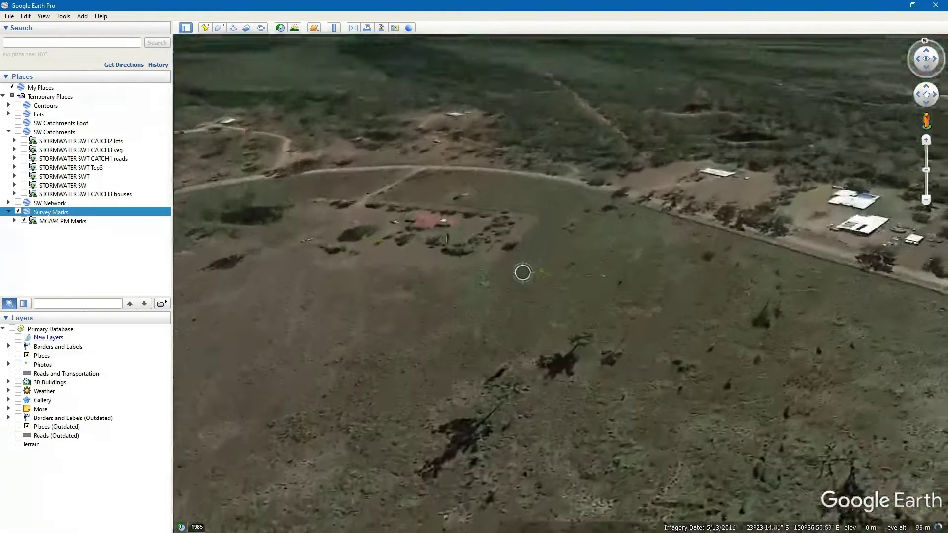
scroll(470, 227, down, 2)
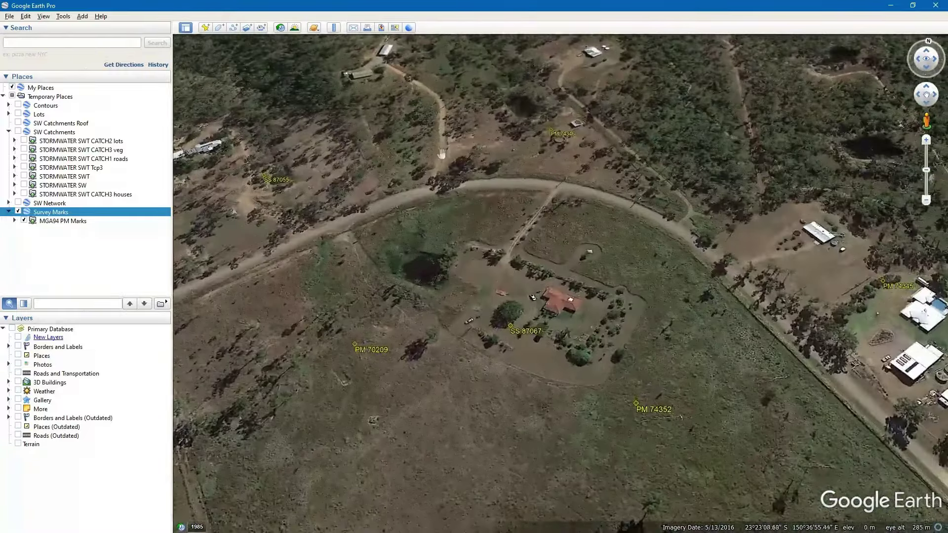
scroll(488, 213, up, 1)
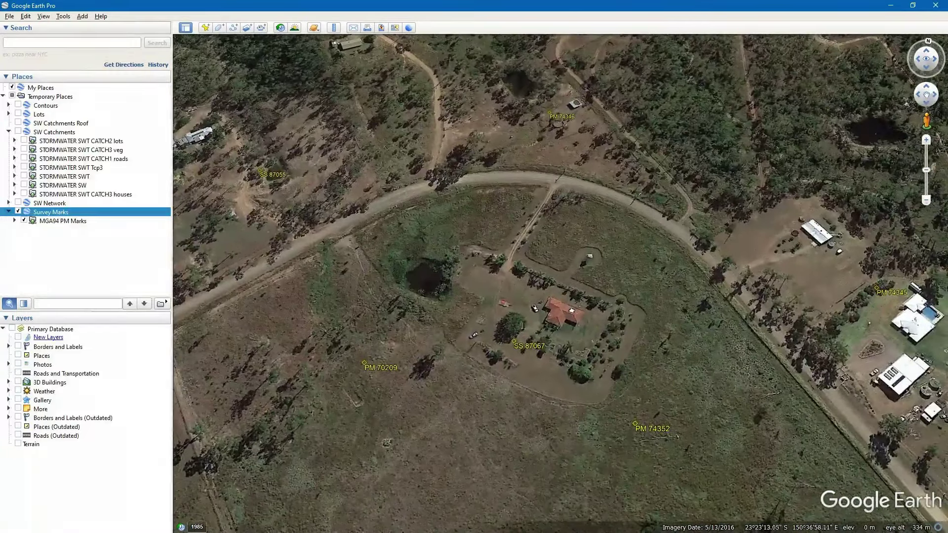
click(514, 345)
- Check mark PM 70209, then finish the survey marks export with point labels left visible
click(363, 365)
click(890, 5)
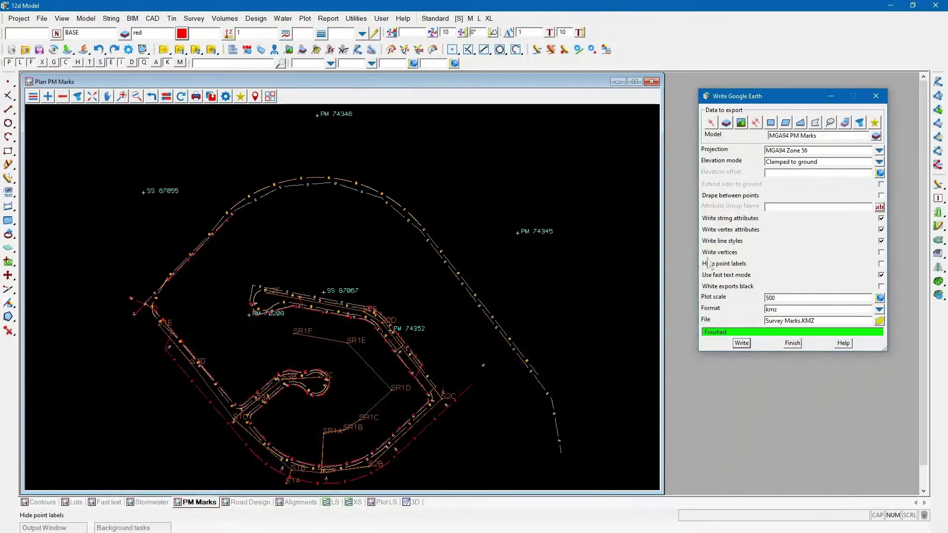
click(736, 269)
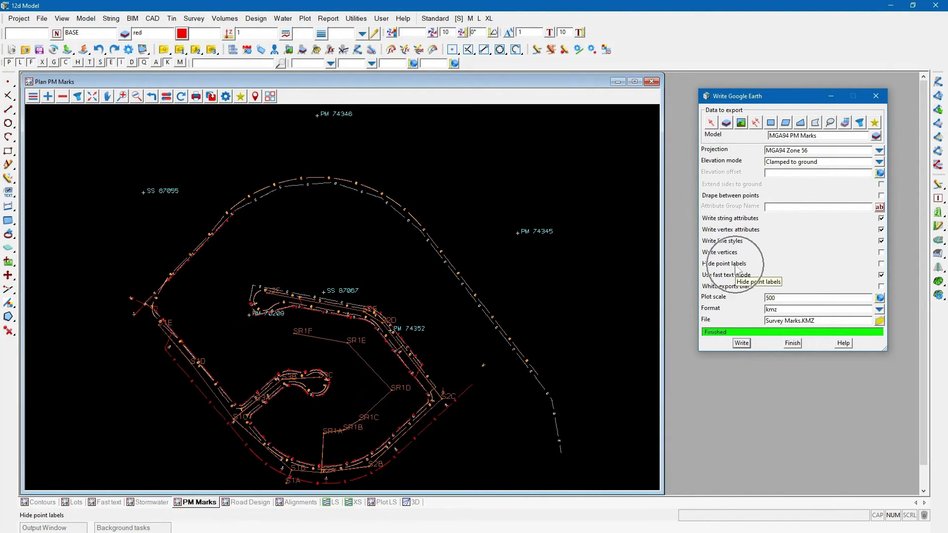
click(735, 268)
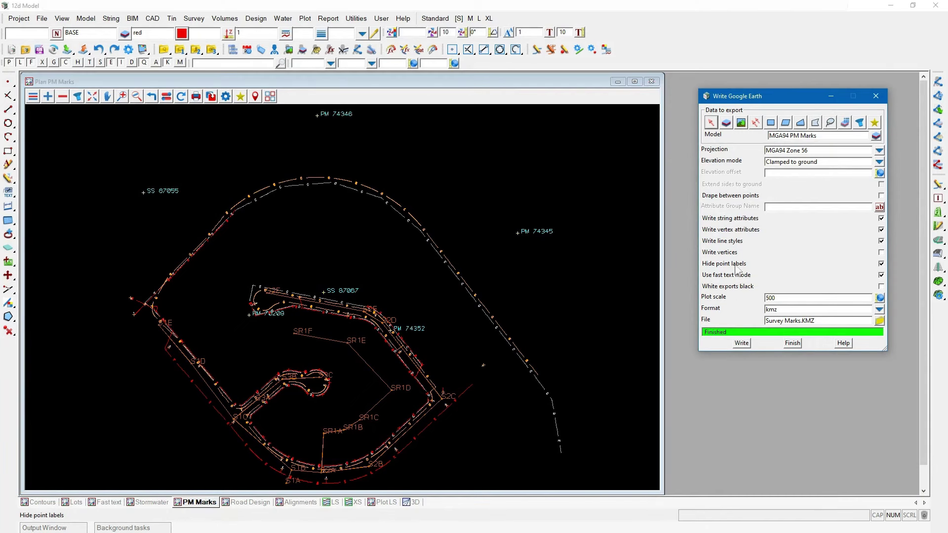
click(735, 269)
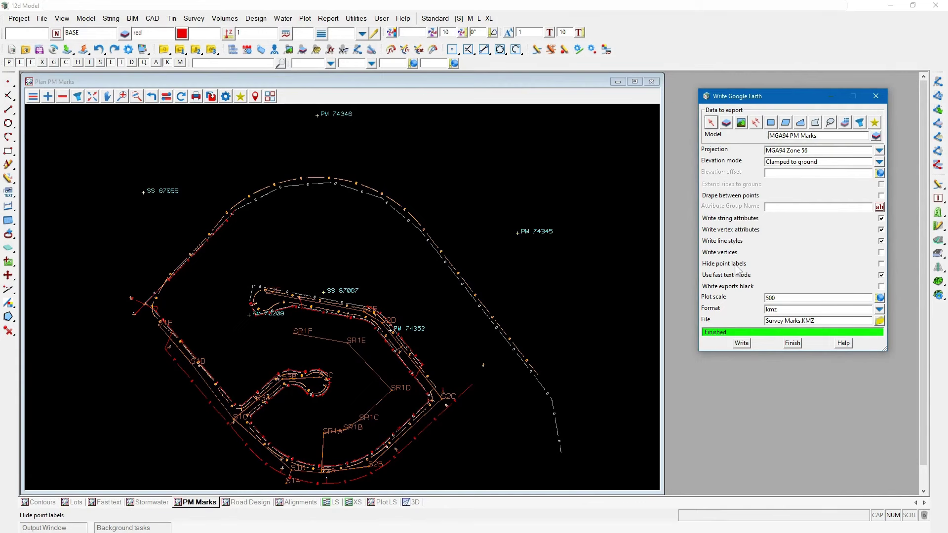
click(791, 343)
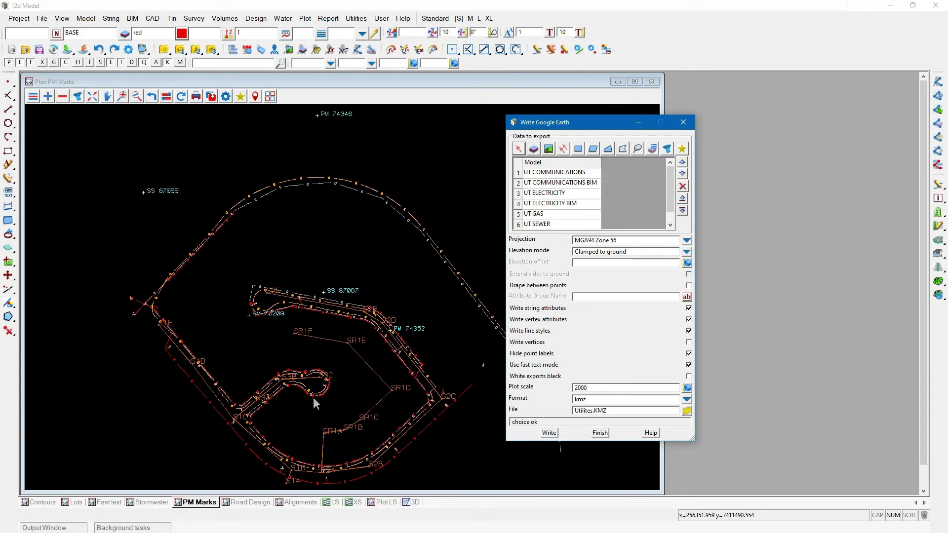
- Zoom in on the plan and select the plot scale field of the utilities export
scroll(250, 456, up, 2)
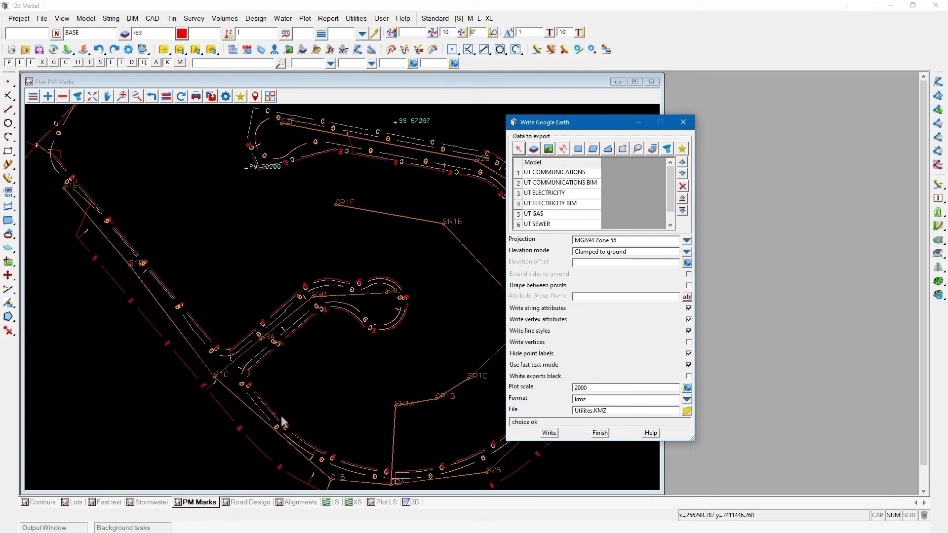
scroll(281, 415, up, 2)
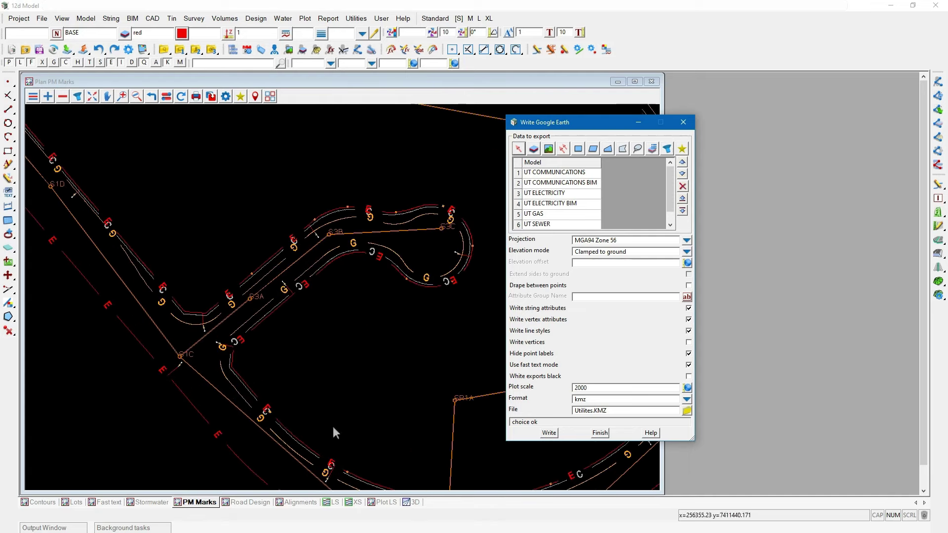
click(593, 388)
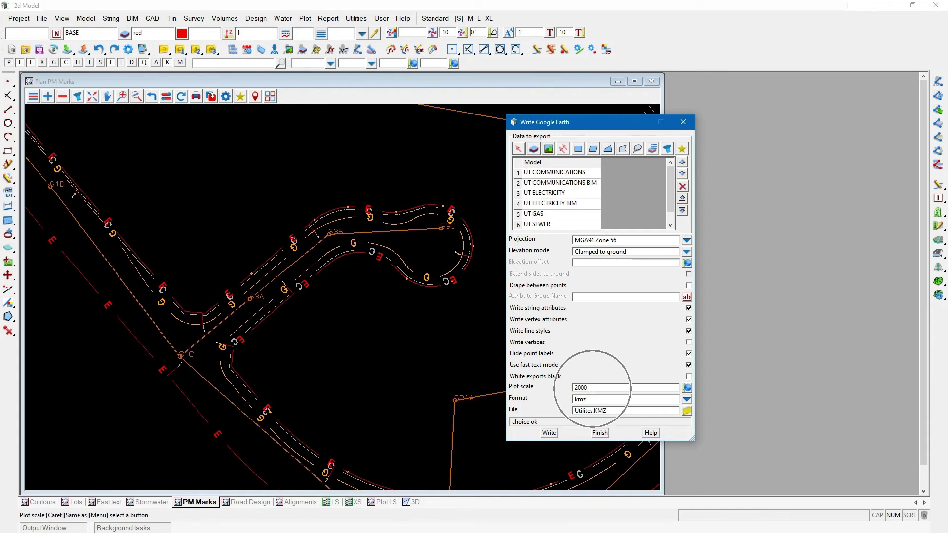
- Set the plan view's plot scale to 2000 in its Settings, then write the UT models to Utilites.KMZ
click(226, 97)
click(274, 156)
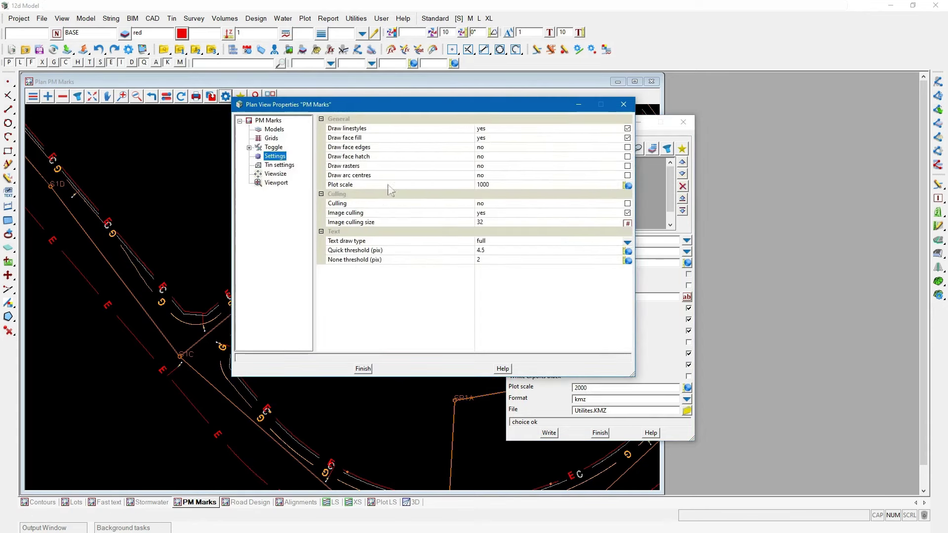
click(490, 185)
text(2)
key(Return)
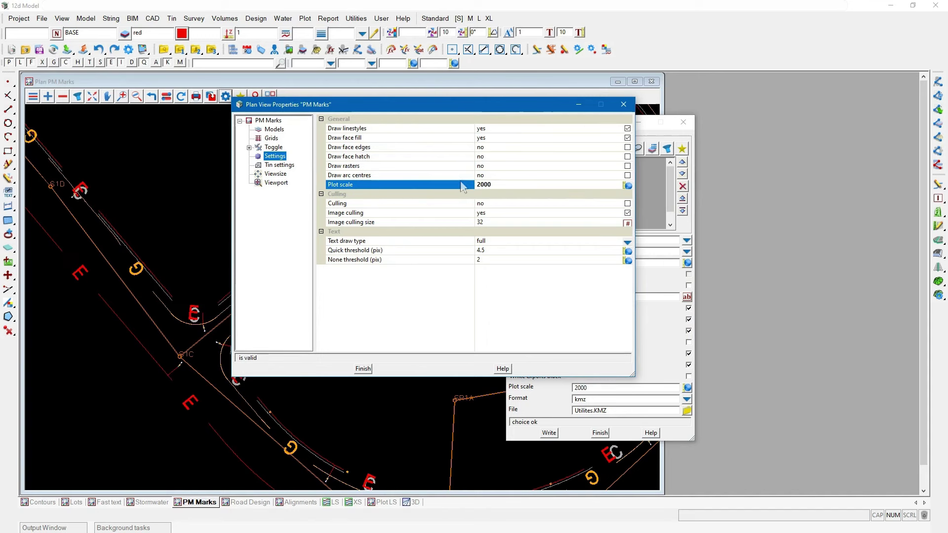
drag(375, 105, 205, 123)
click(549, 433)
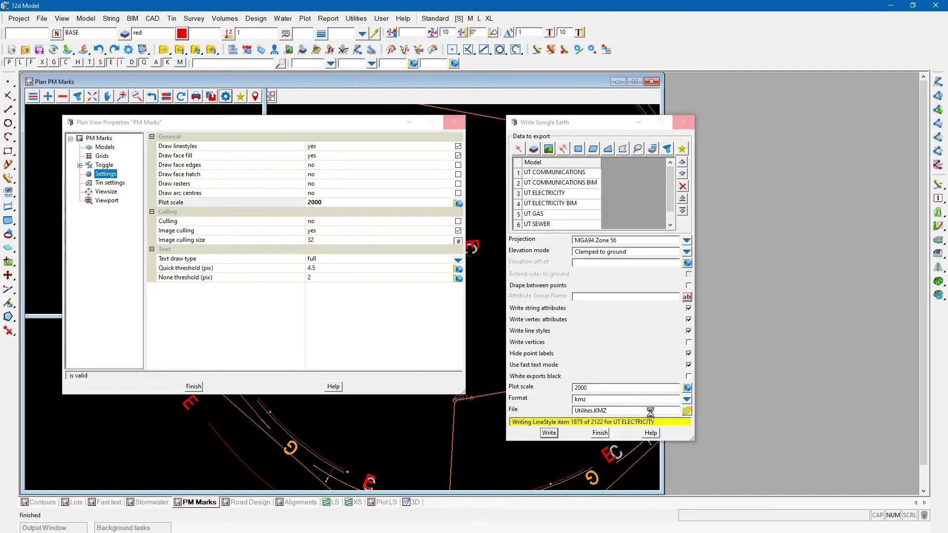
click(687, 410)
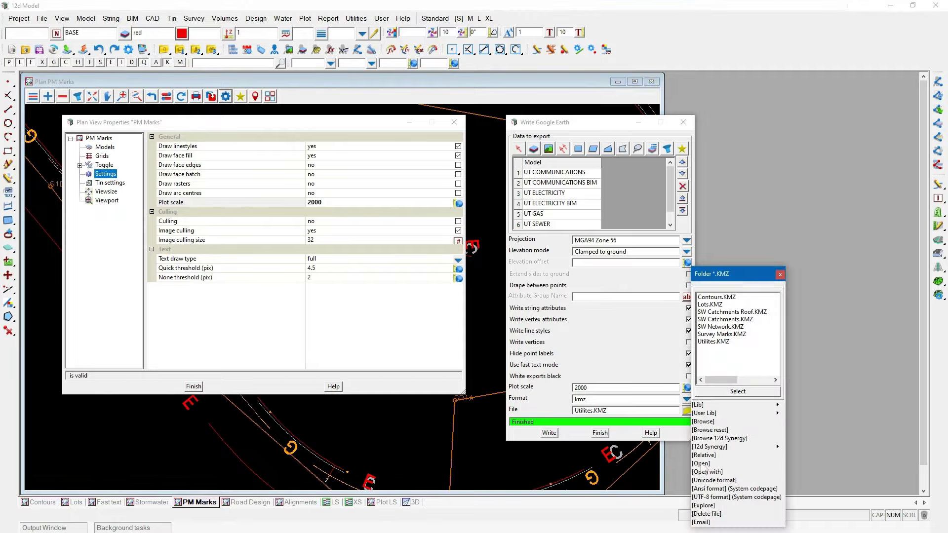
- Open Utilites.KMZ in Google Earth Pro to view the red and orange utility lines
click(700, 463)
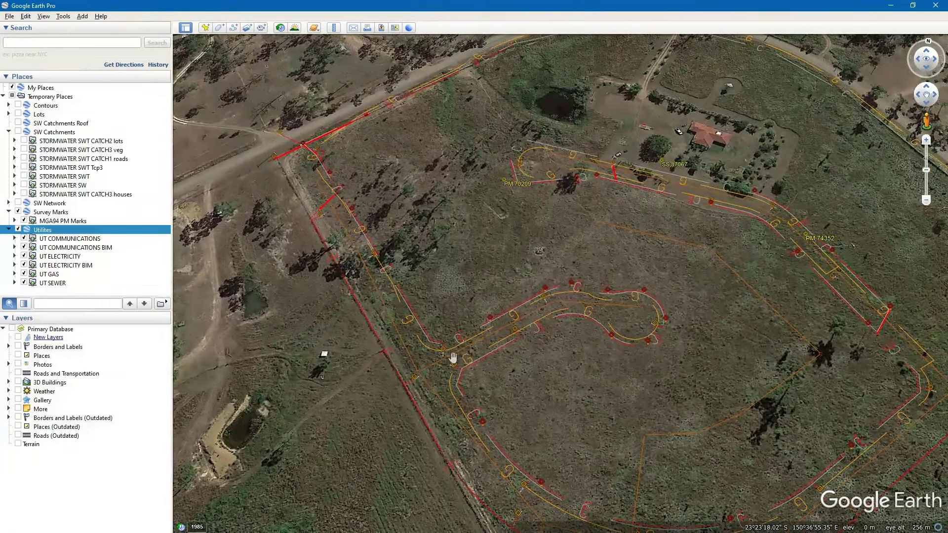
- Rewrite Utilites.KMZ at plot scale 200, replacing the old file, and close Plan View Properties
click(891, 6)
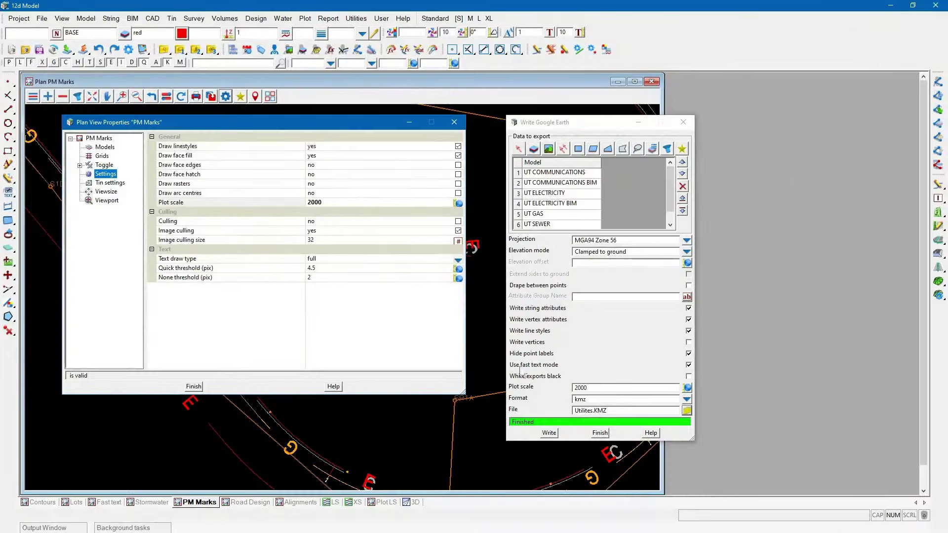
text(200)
click(549, 433)
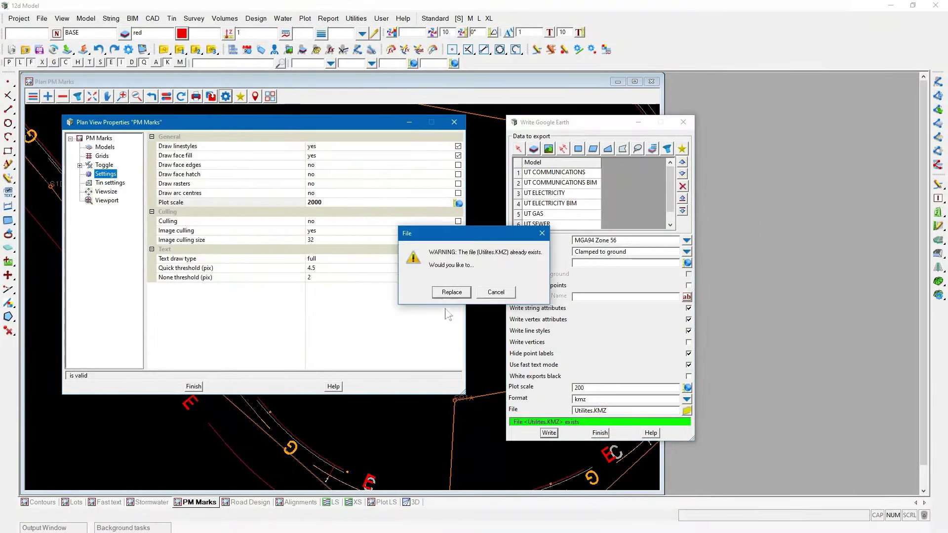
click(452, 292)
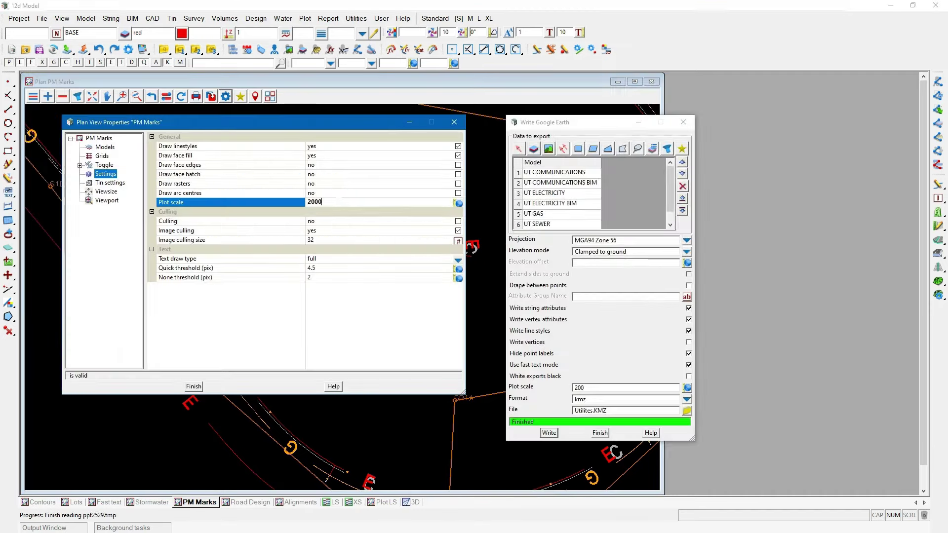
click(193, 386)
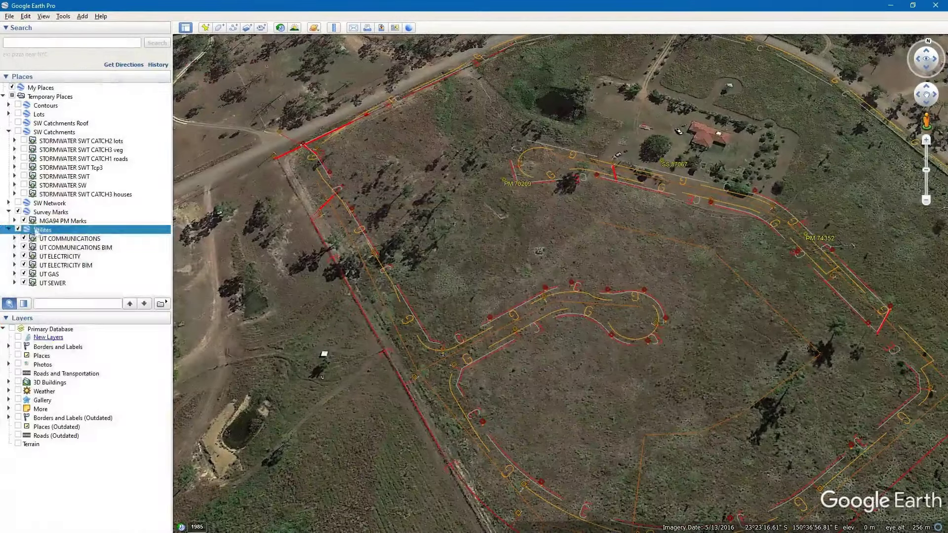
- Revert the Utilites folder to reload the scale-200 linework, then zoom in closely on the utility lines
right_click(41, 230)
click(60, 306)
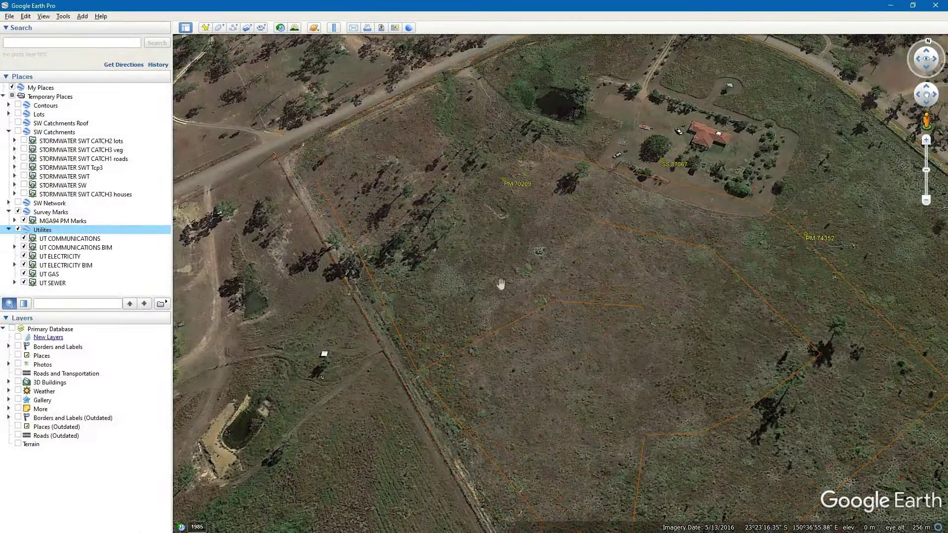
scroll(438, 371, up, 4)
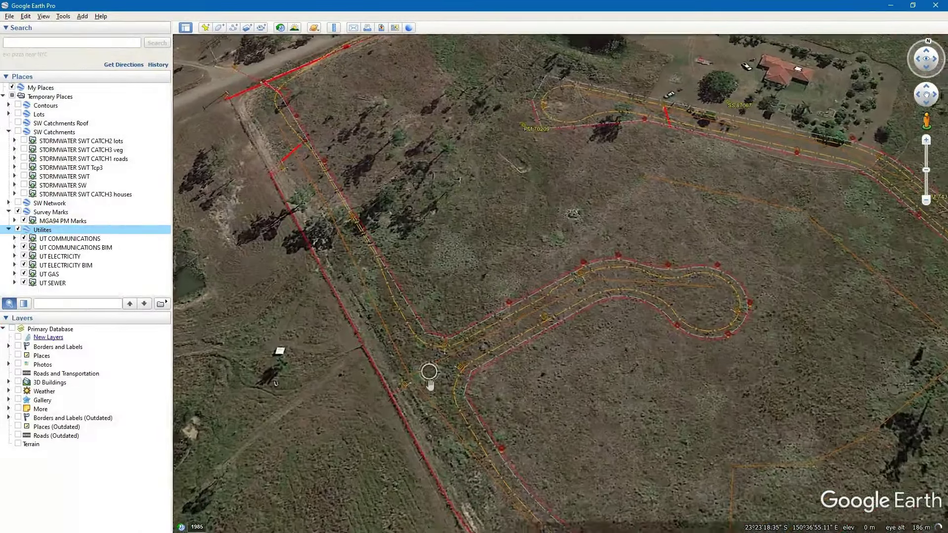
scroll(469, 353, up, 3)
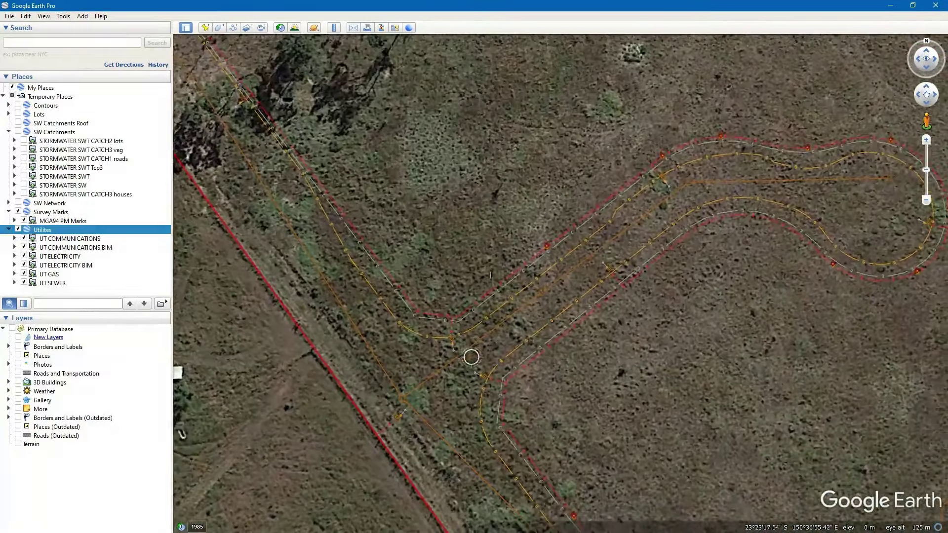
scroll(490, 351, up, 2)
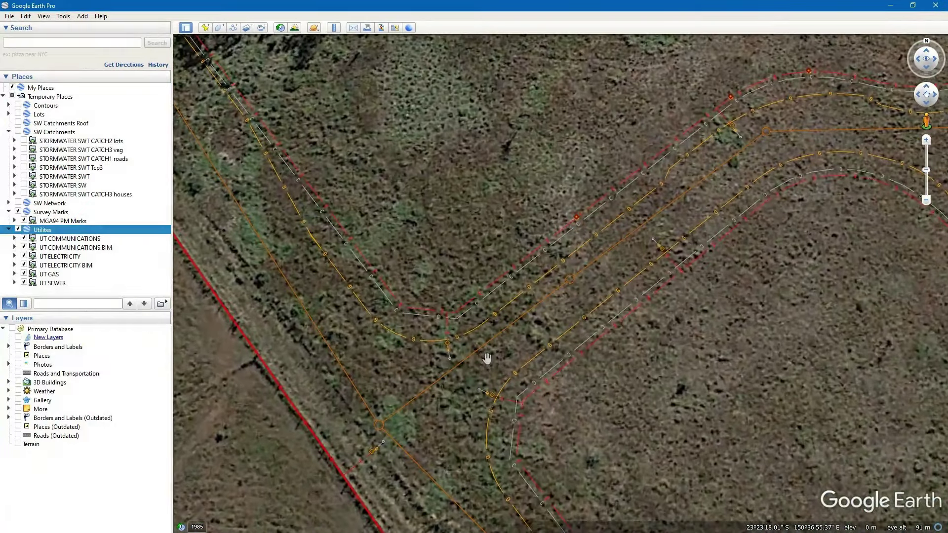
scroll(470, 334, up, 4)
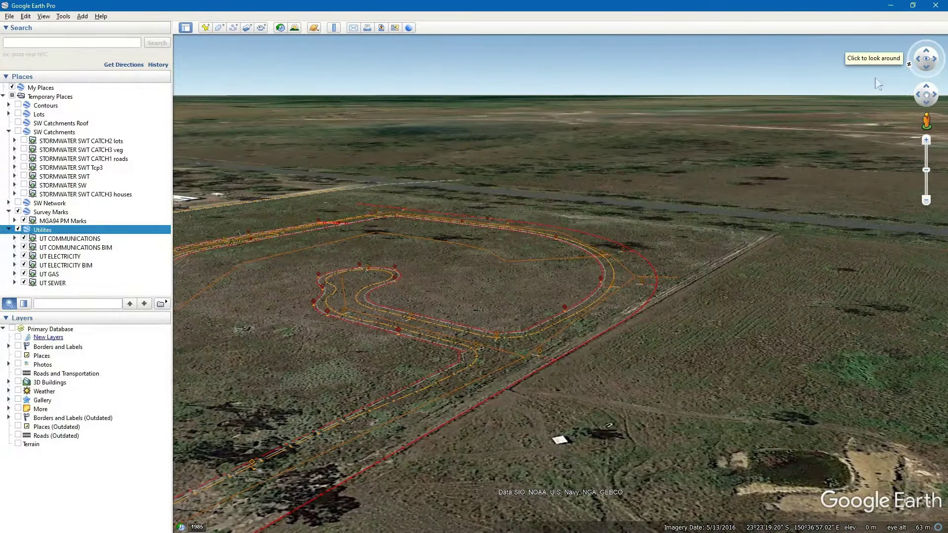
- Back in 12d Model, write the Road Design plan's VIS POLYGONS FILLS model to Road Design.KMZ
click(890, 6)
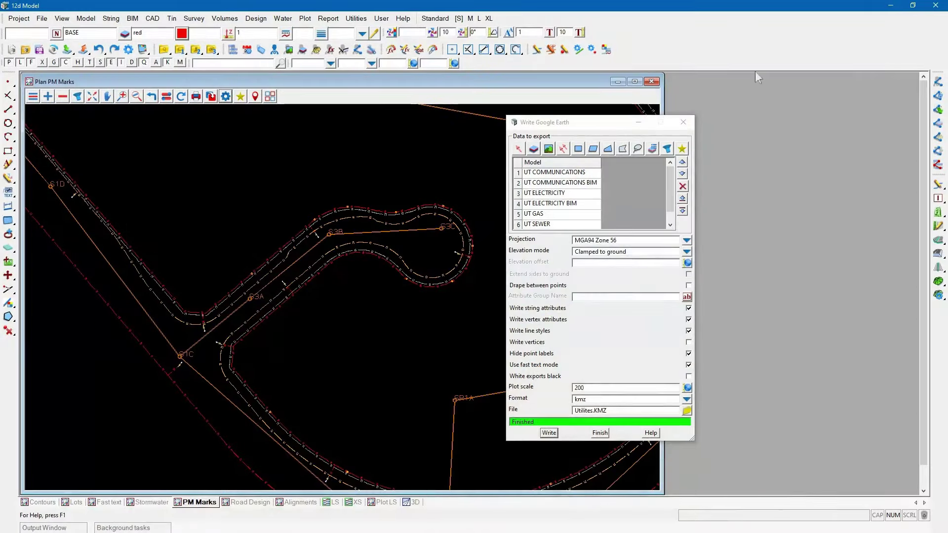
click(683, 123)
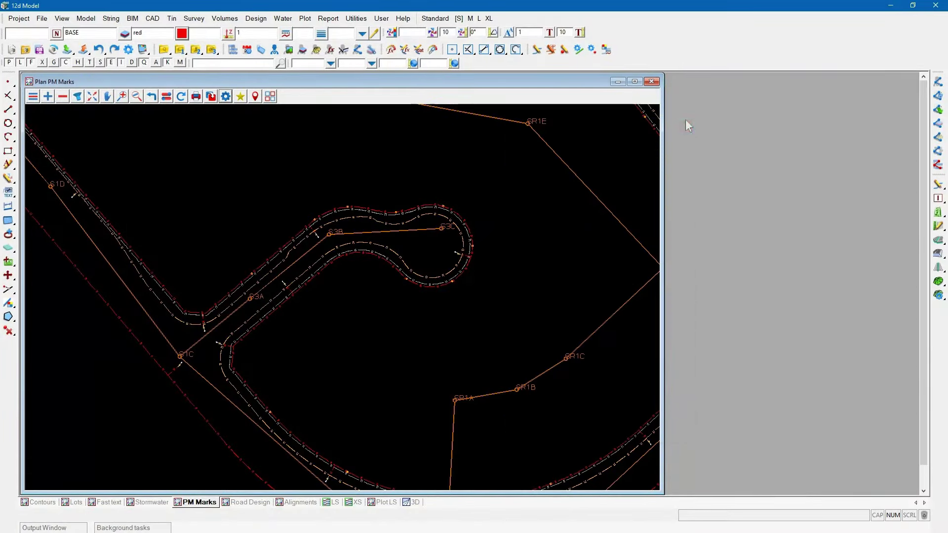
click(617, 82)
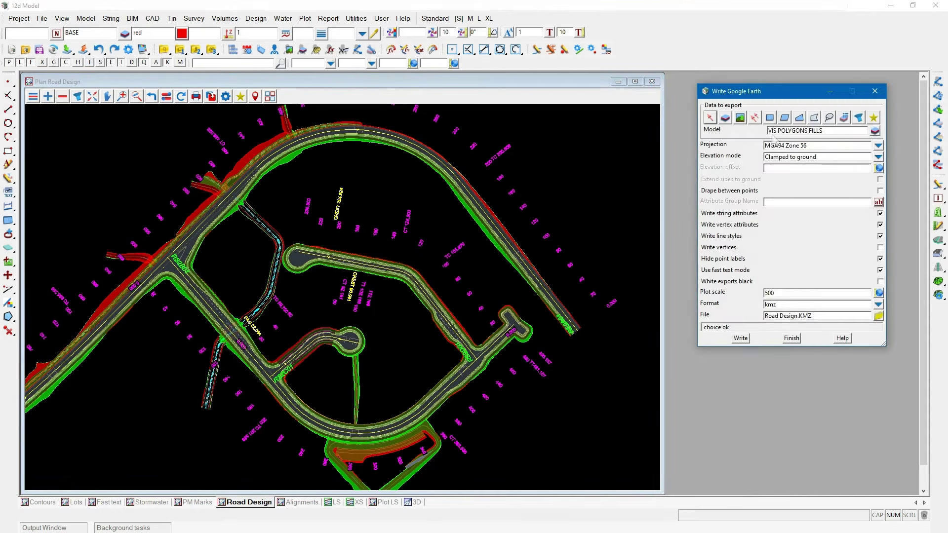
click(741, 338)
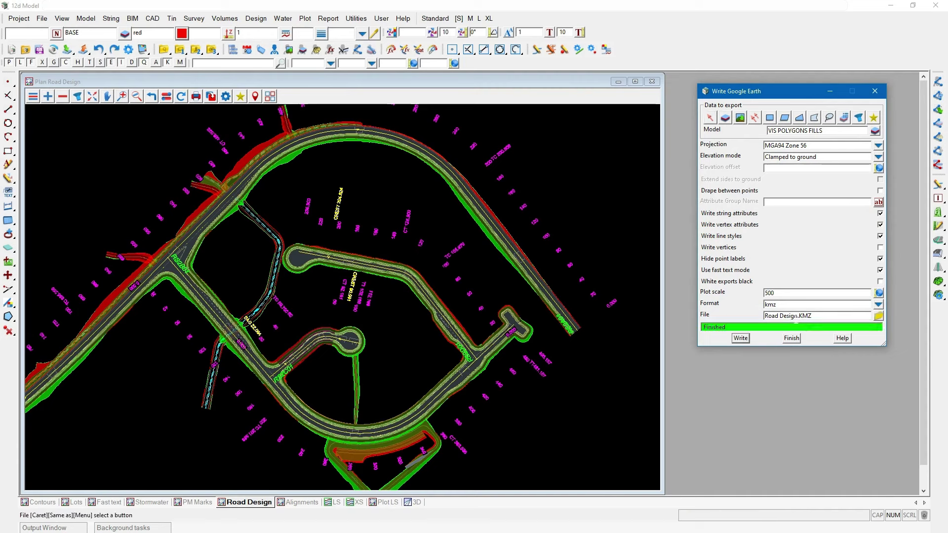
click(878, 316)
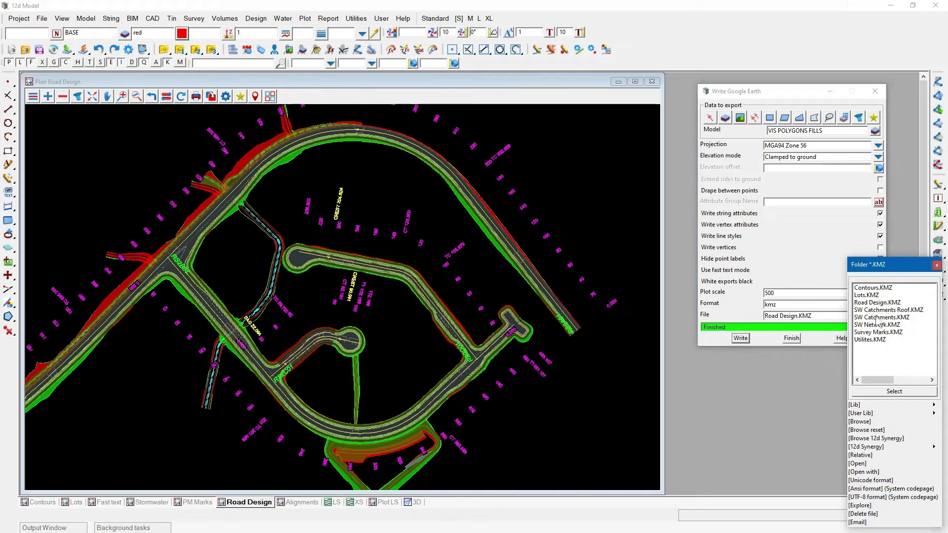
- Open Road Design.KMZ in Google Earth Pro to view the red and green road polygons
click(858, 465)
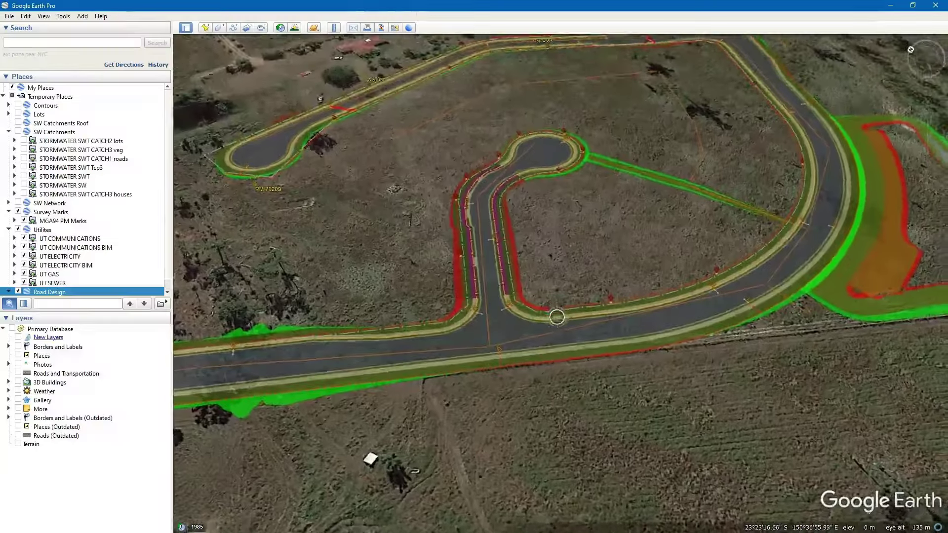
scroll(354, 241, down, 5)
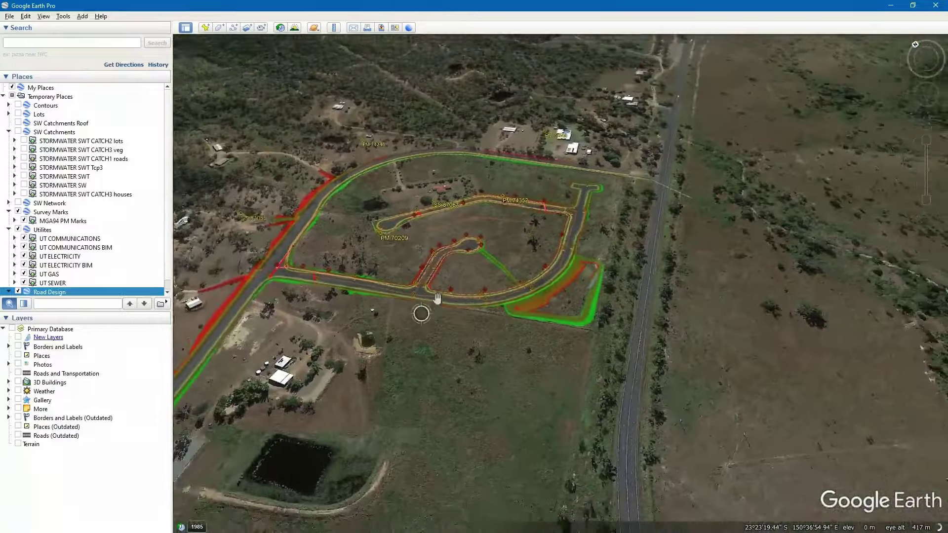
scroll(387, 222, up, 3)
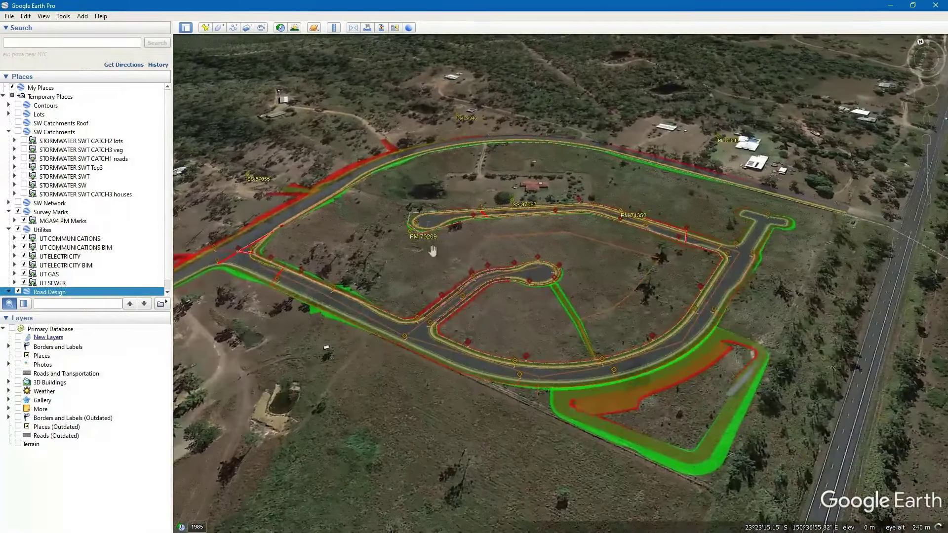
click(444, 319)
- Hide and collapse the Survey Marks and Utilites folders, then return to 12d Model
click(18, 211)
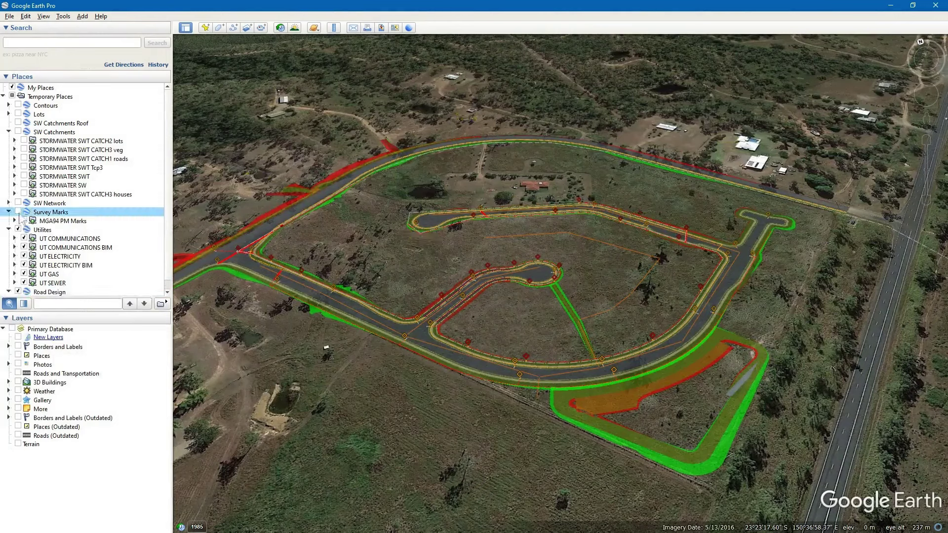
click(18, 230)
click(8, 229)
click(9, 212)
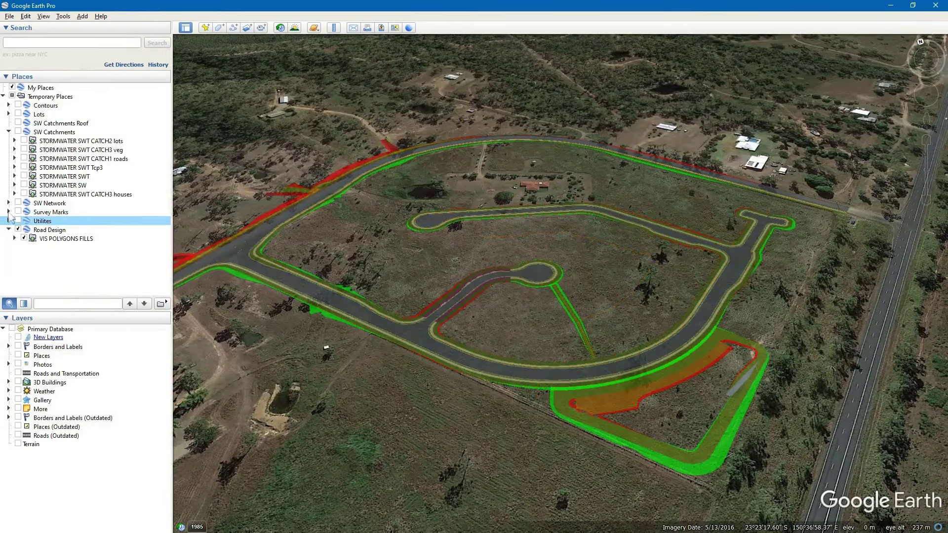
key(ctrl)
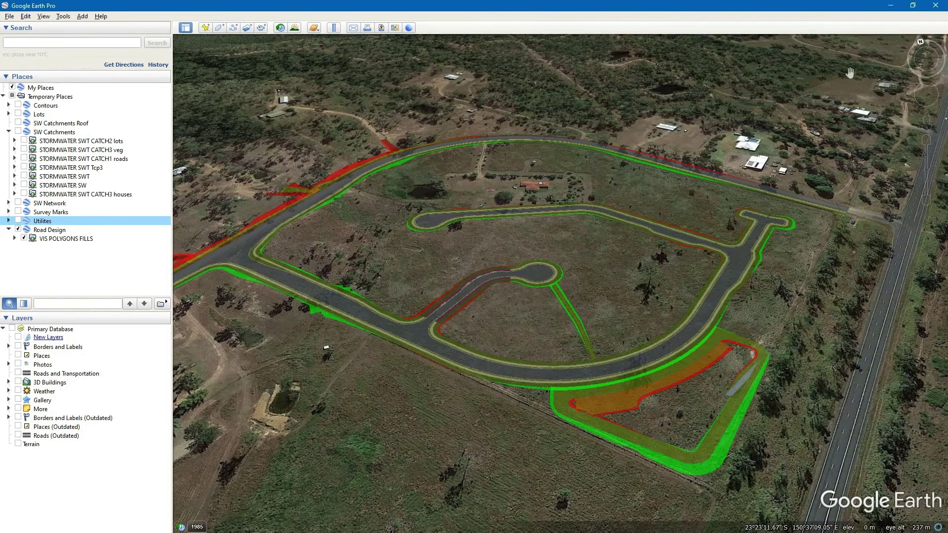
click(890, 5)
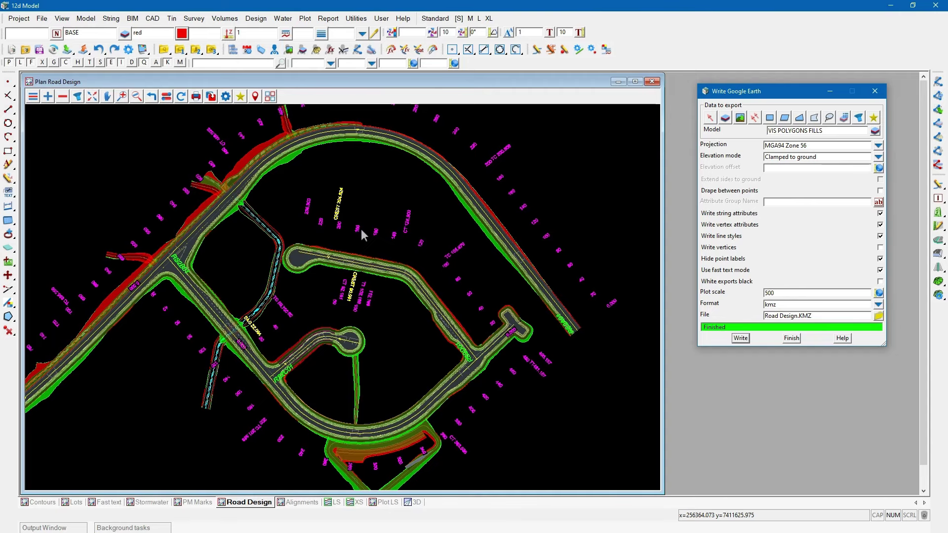
- Finish and close the road design's Write Google Earth panel
click(791, 338)
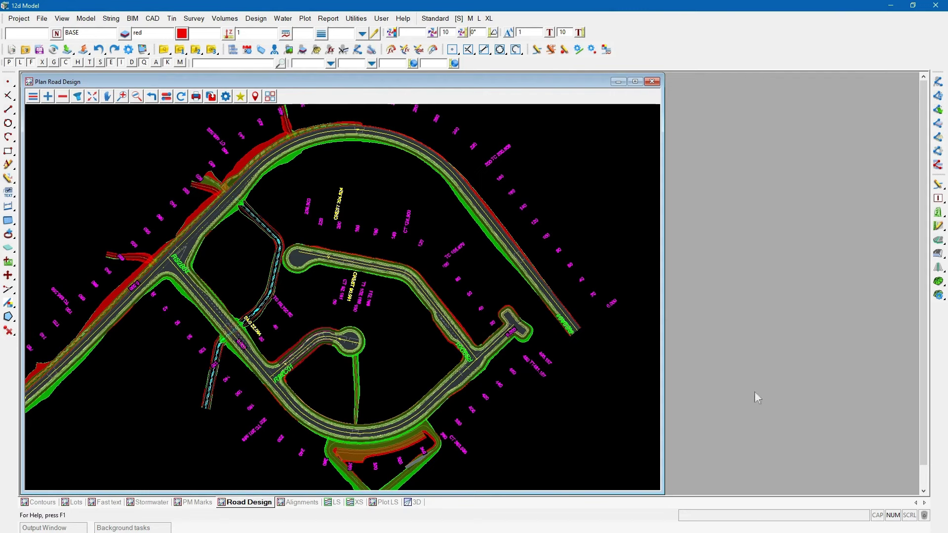
- Process the 4 ALIGNMENT long sections with the A3 lplotppf file, then view the Plot LS sheet
click(300, 502)
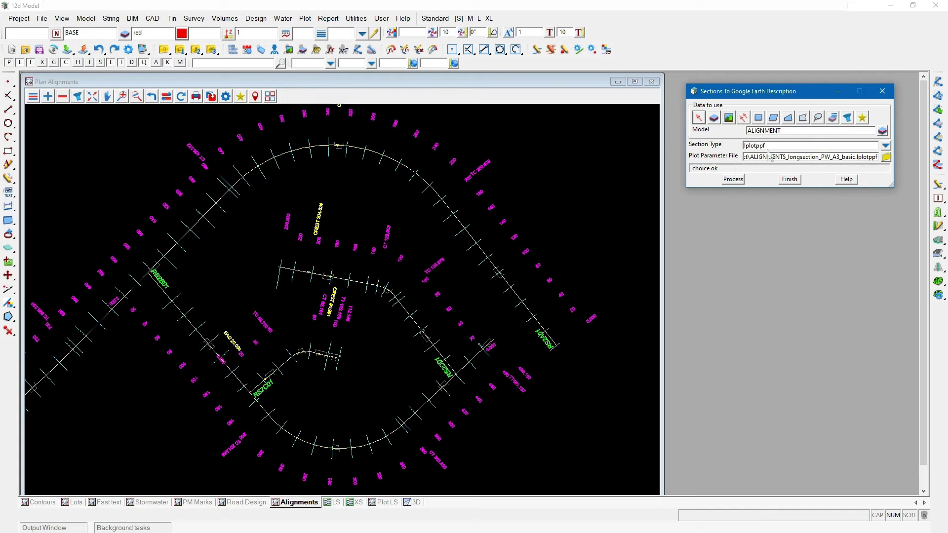
click(886, 145)
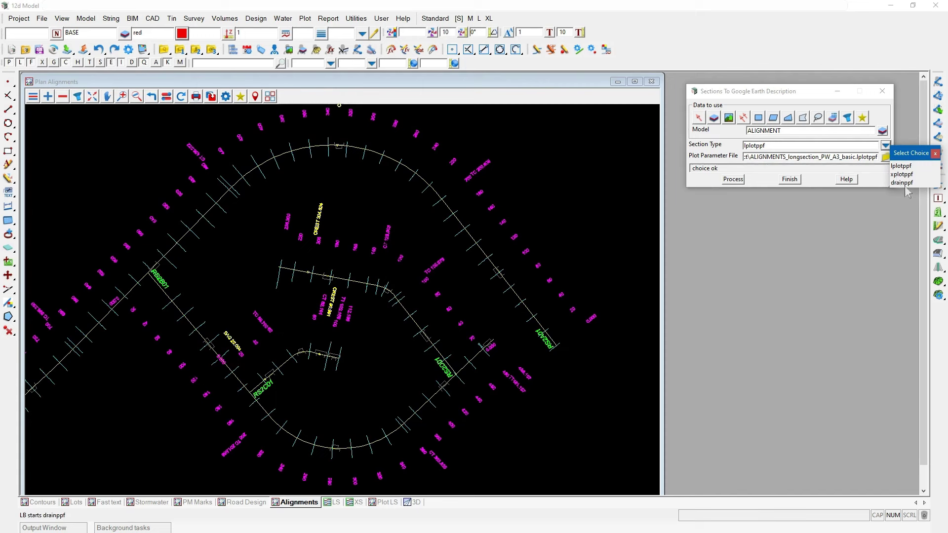
click(935, 153)
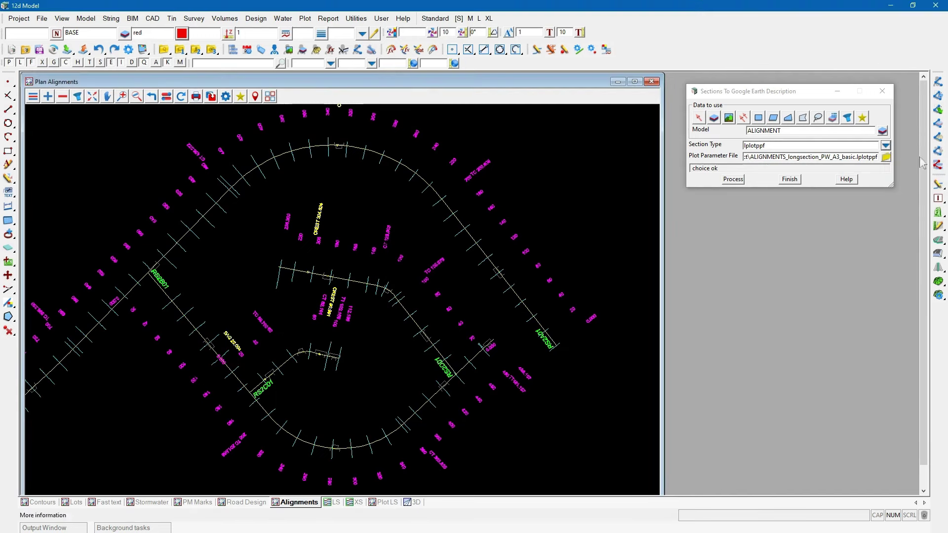
drag(818, 157, 841, 157)
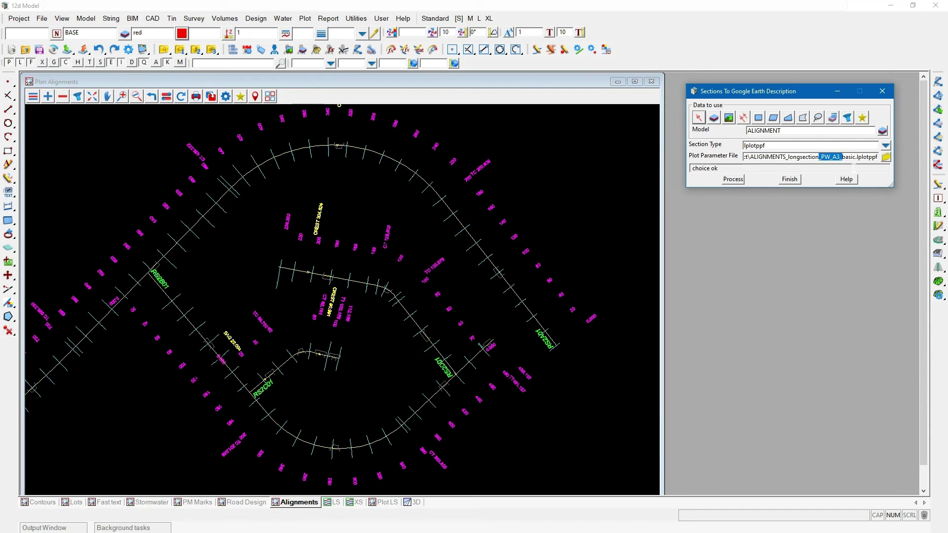
click(731, 180)
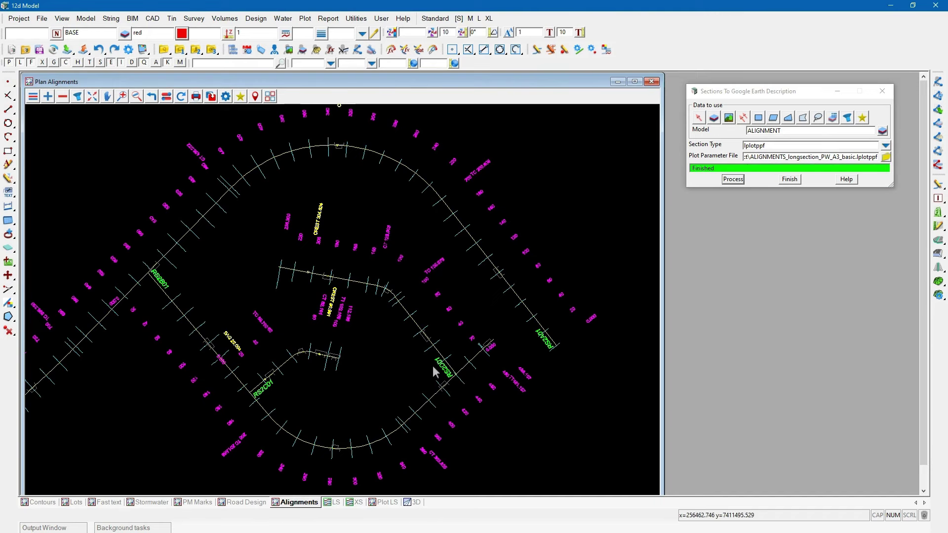
click(382, 502)
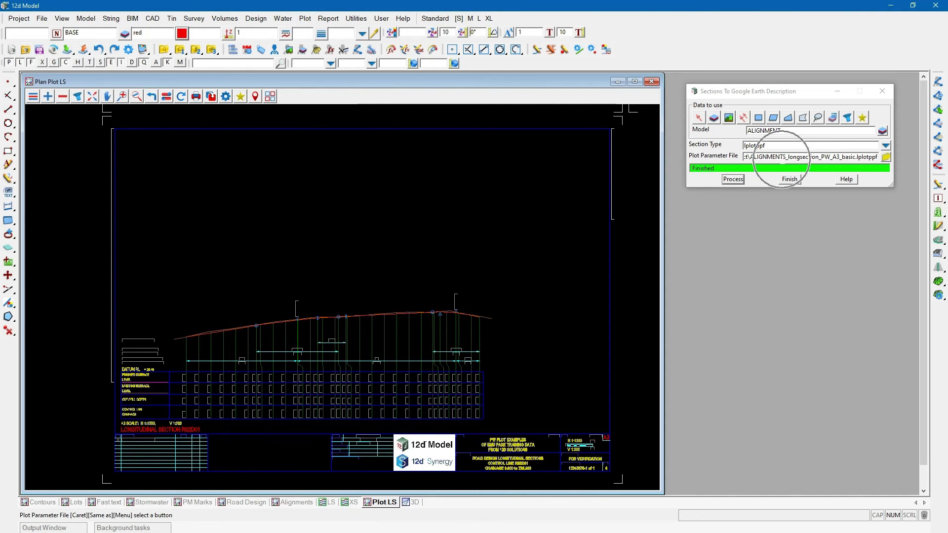
- Open the RS2D01 long section and load ALIGNMENTS_longsection_PW_A3_basic into the PPF Editor
click(329, 503)
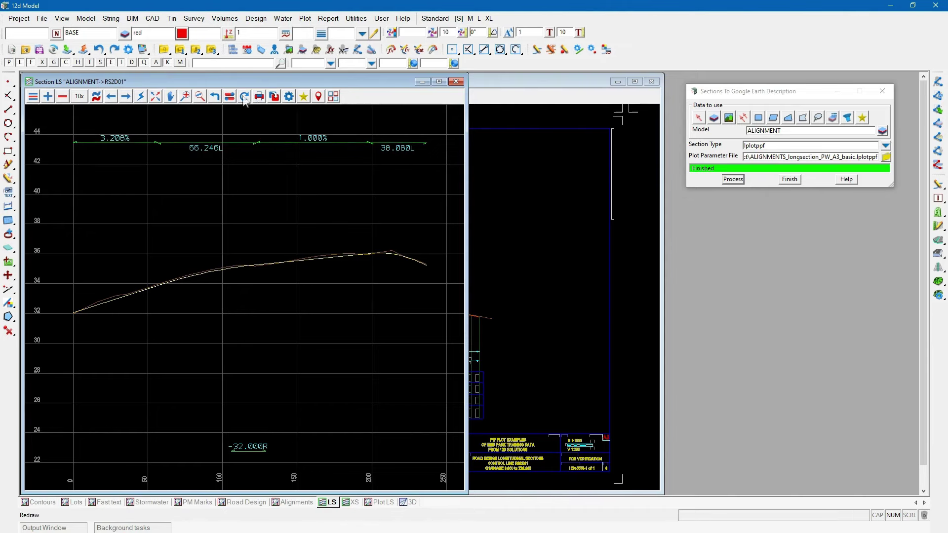
click(259, 97)
click(296, 131)
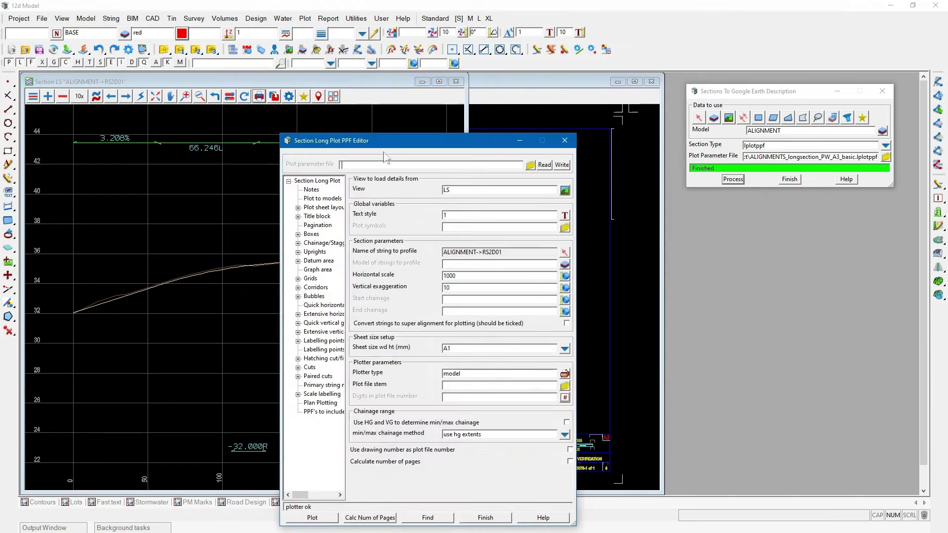
drag(378, 148, 194, 118)
click(346, 136)
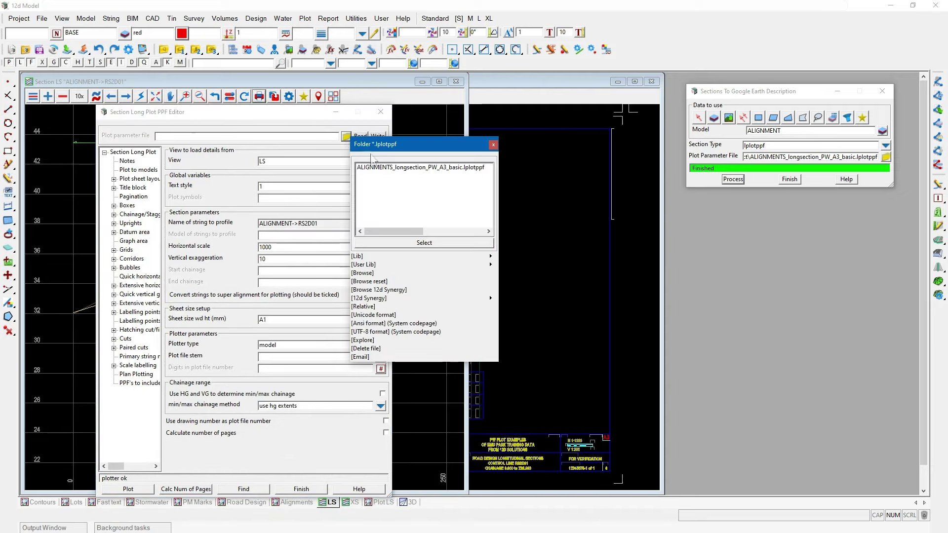
click(380, 168)
double_click(380, 167)
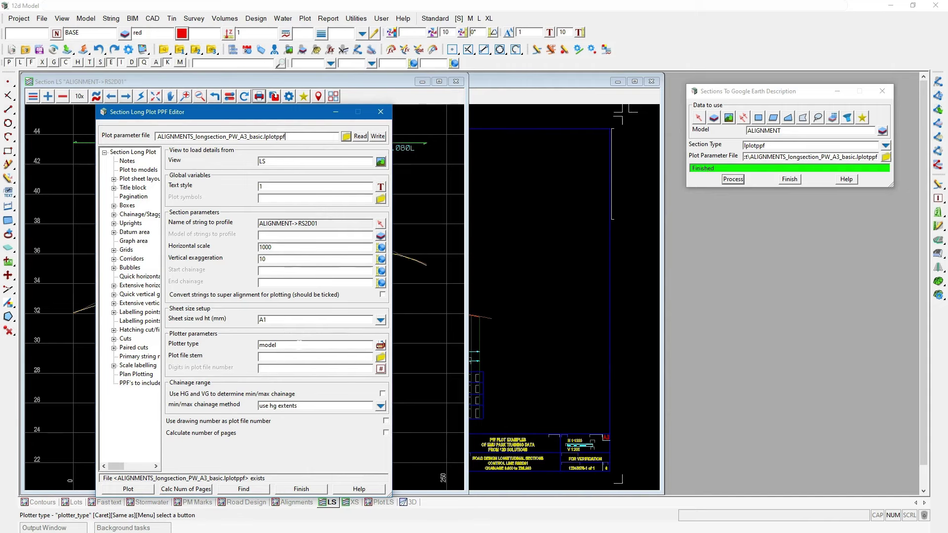
- Review the Other > Google Earth sectional plot > 12d GE sectional plot plotter, then close the editor
click(380, 344)
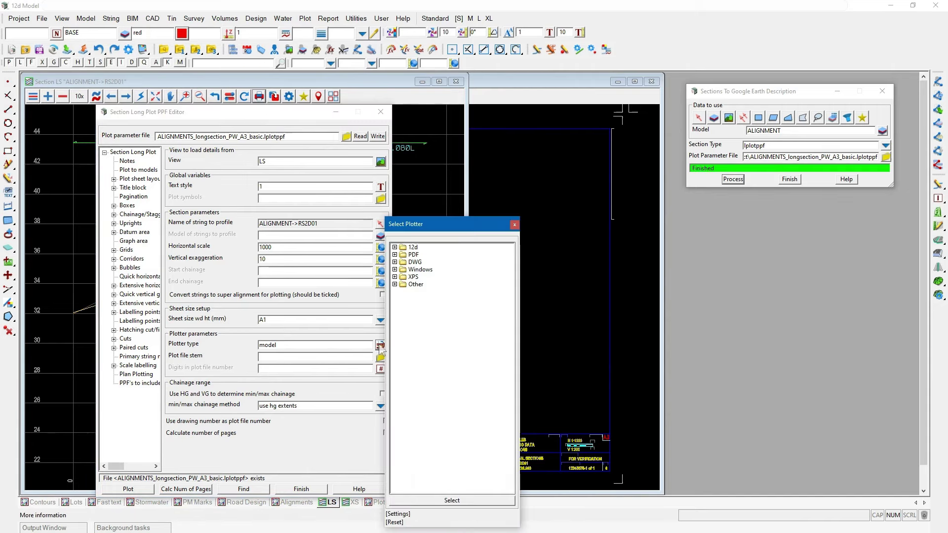
click(395, 285)
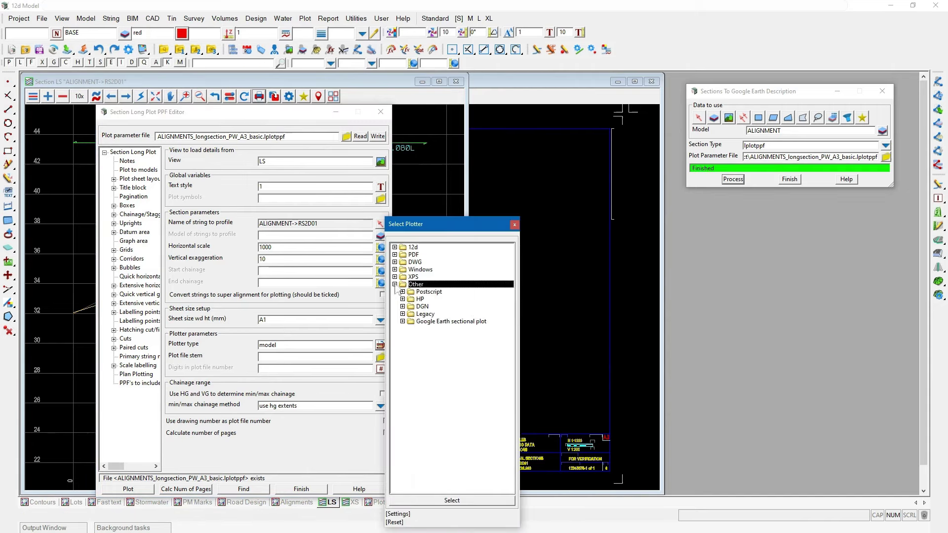
click(432, 322)
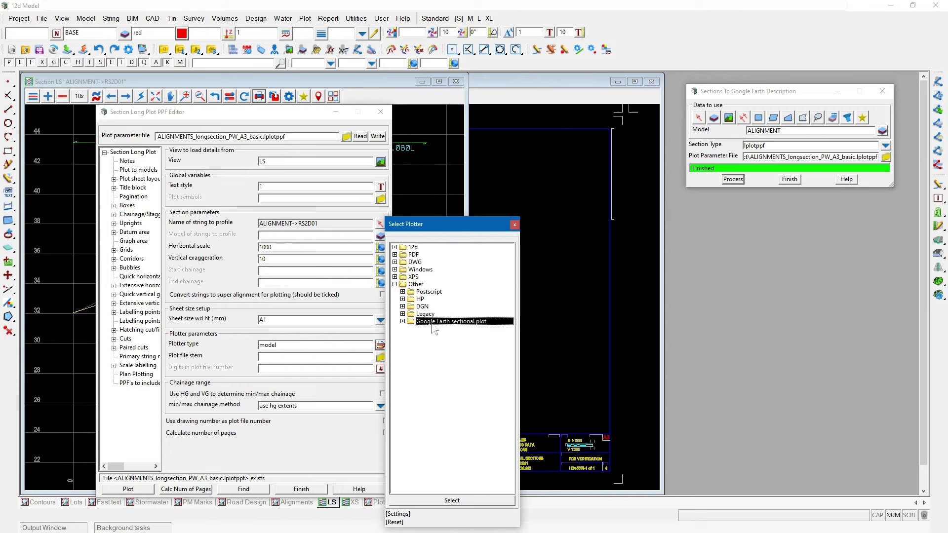
double_click(431, 324)
click(437, 330)
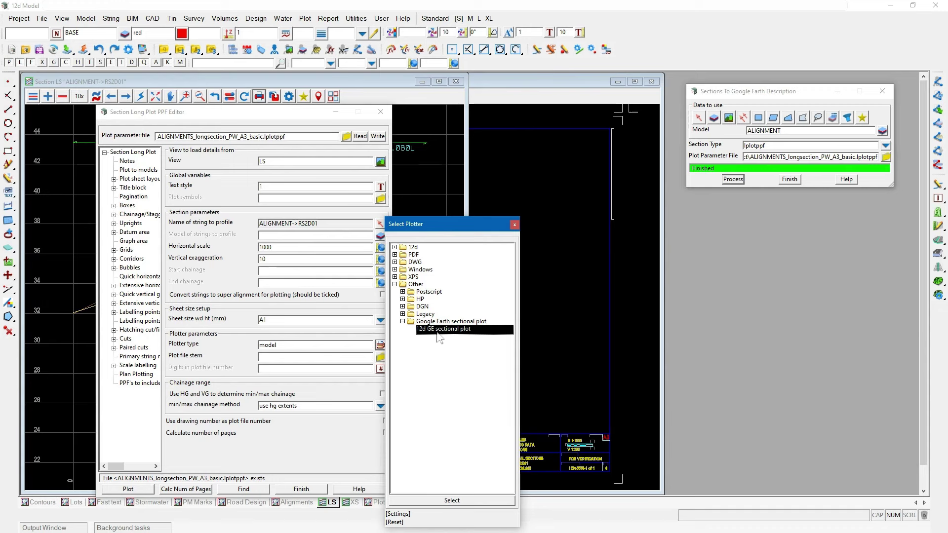
click(395, 126)
click(385, 114)
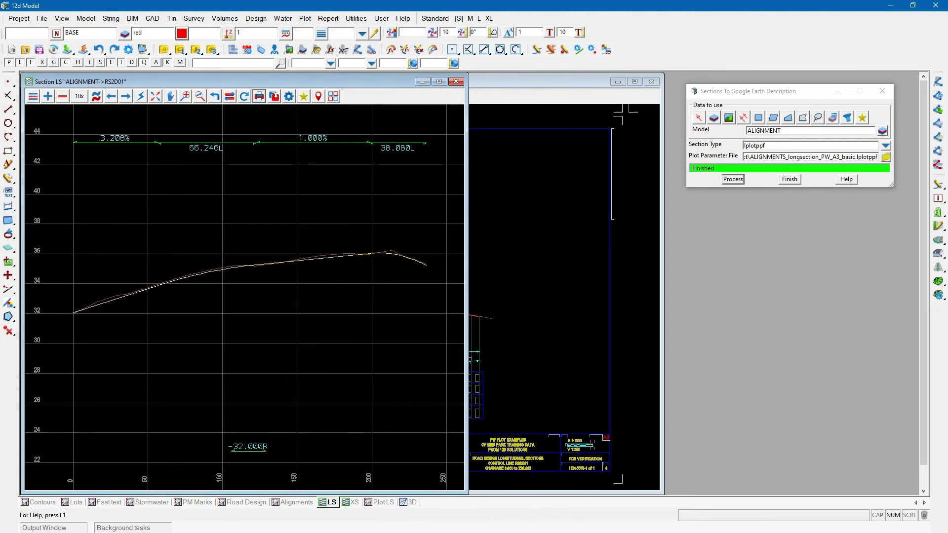
- Write the ALIGNMENT model to Alignments.KMZ and open that file in Google Earth Pro
click(938, 295)
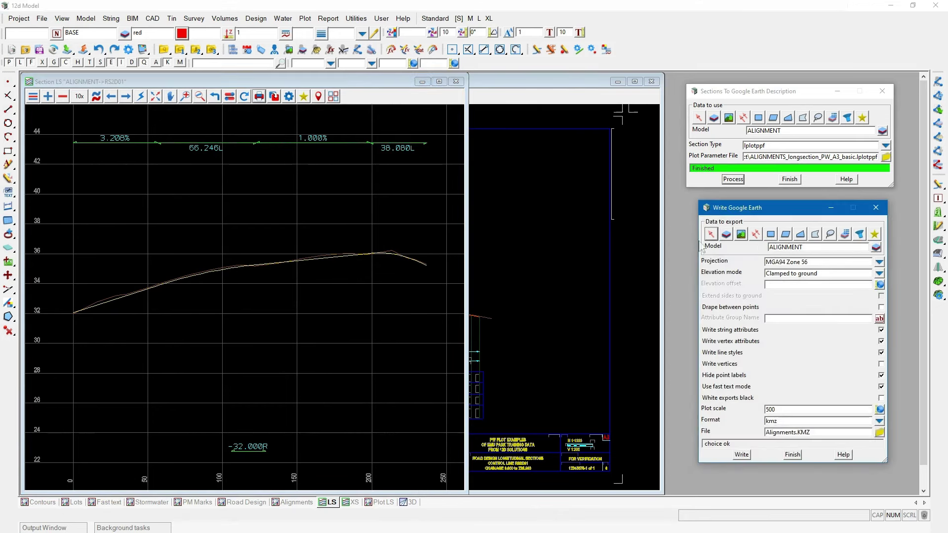
click(740, 455)
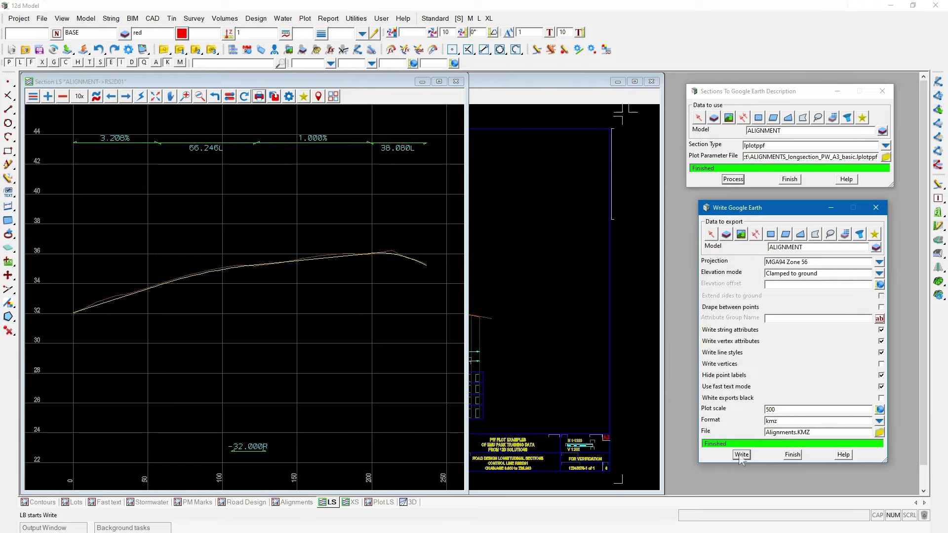
click(879, 433)
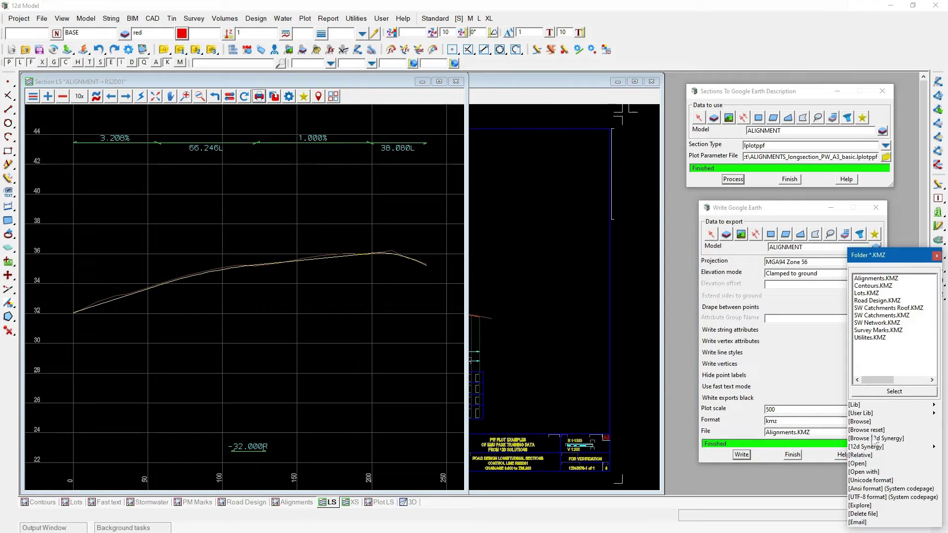
click(858, 463)
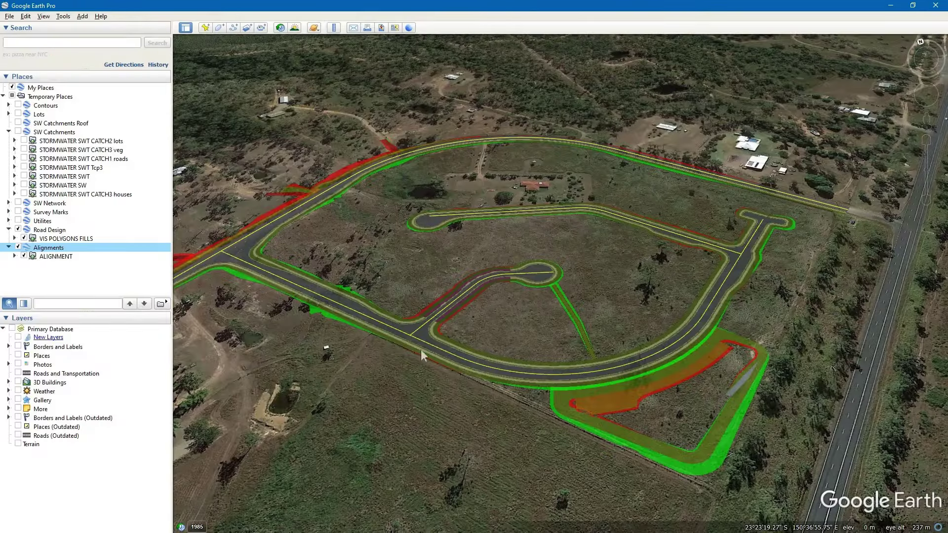
- Expand Alignments > ALIGNMENT and show the RS2C01 and RS2D01 long section popups
click(15, 256)
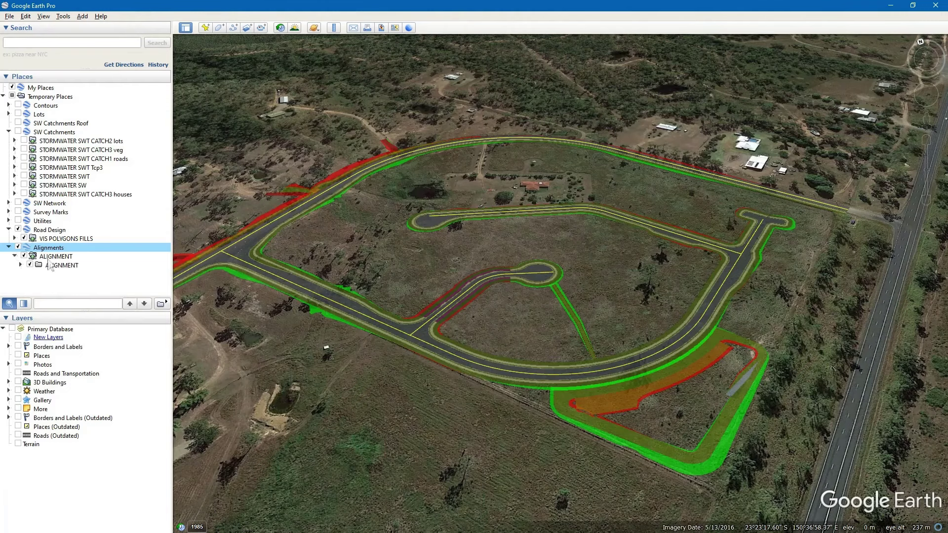
double_click(51, 265)
scroll(95, 243, down, 3)
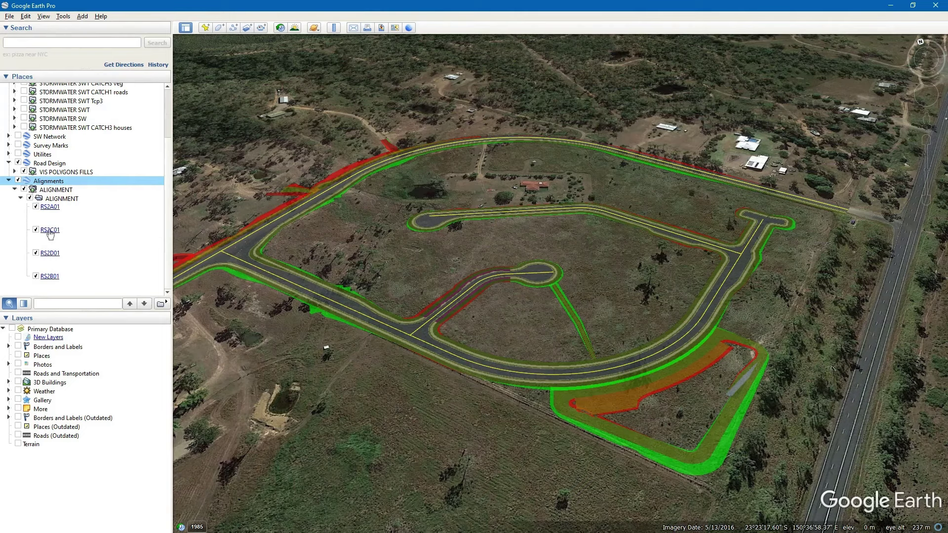
click(50, 230)
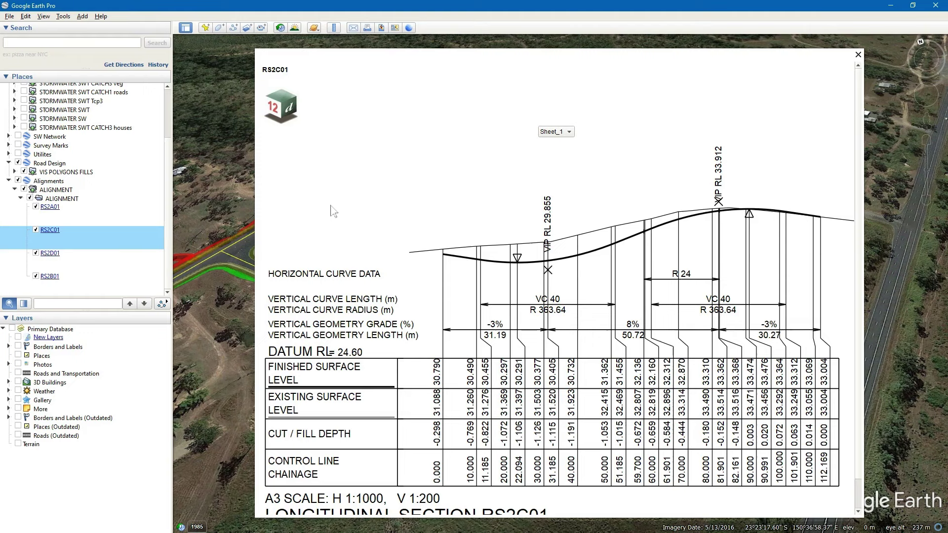
click(48, 257)
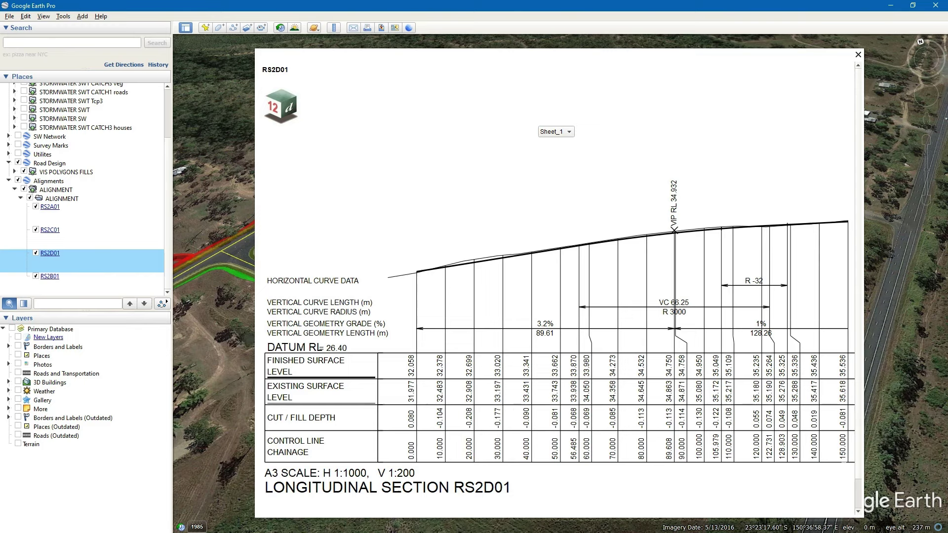
- Switch the RS2D01 popup to Sheet_2, then close the popup
click(570, 134)
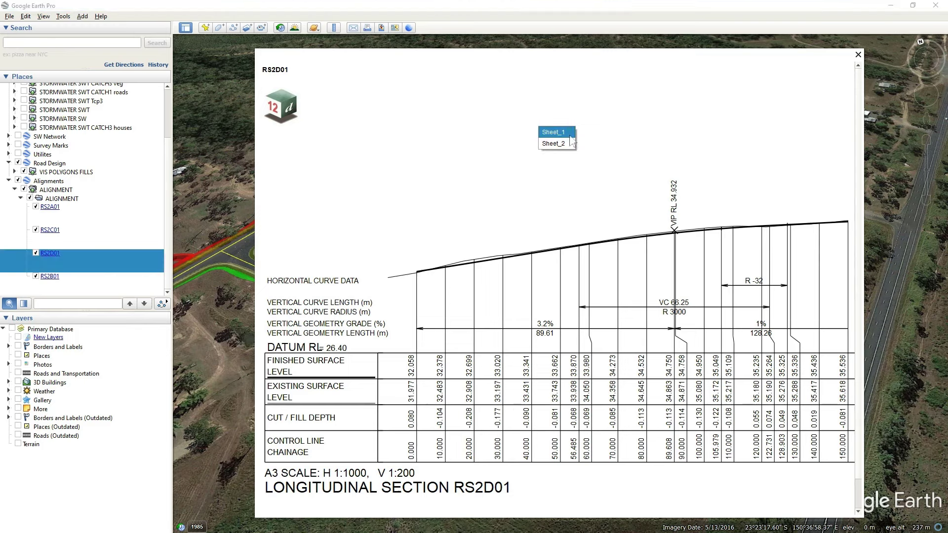
click(566, 150)
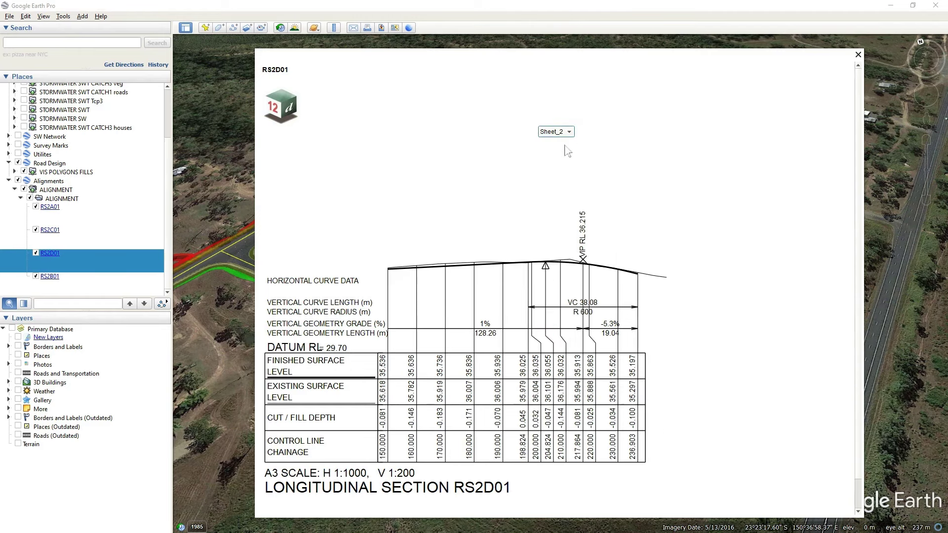
click(568, 136)
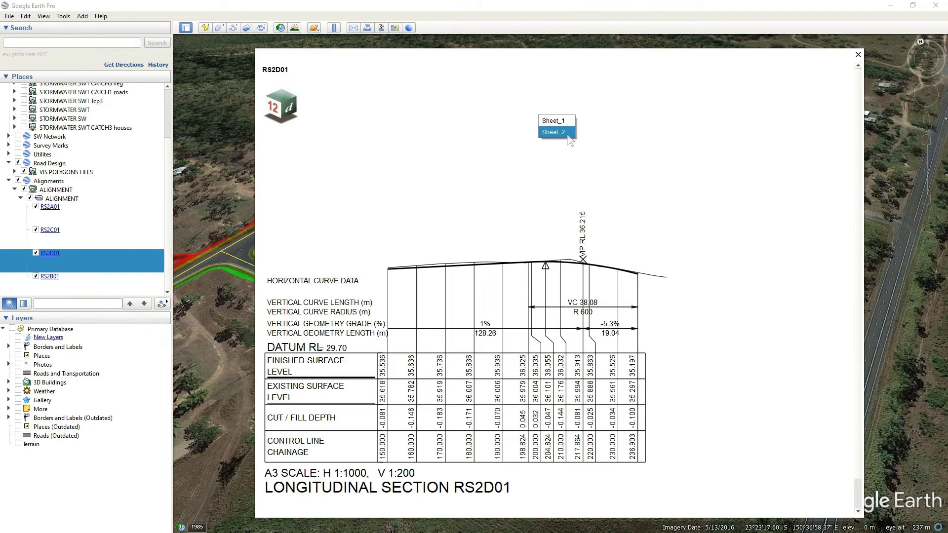
click(863, 63)
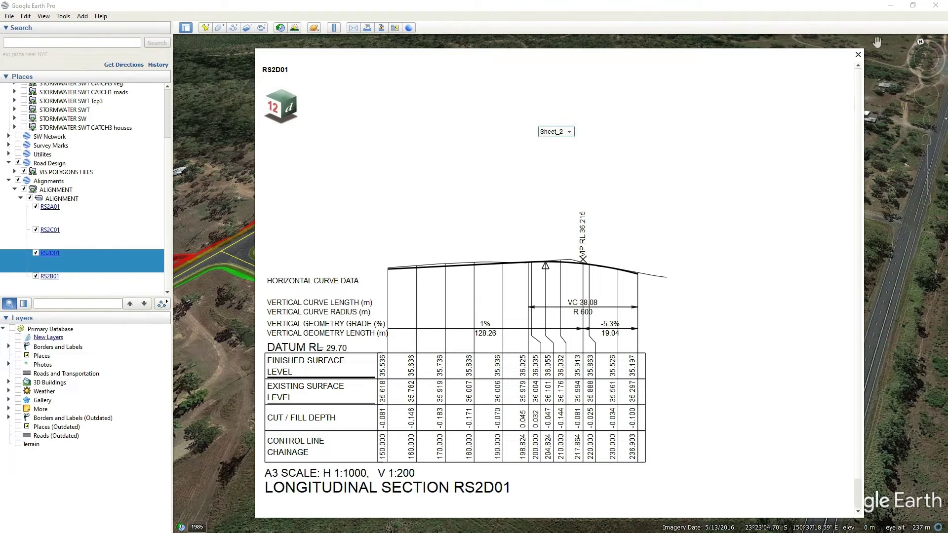
click(858, 55)
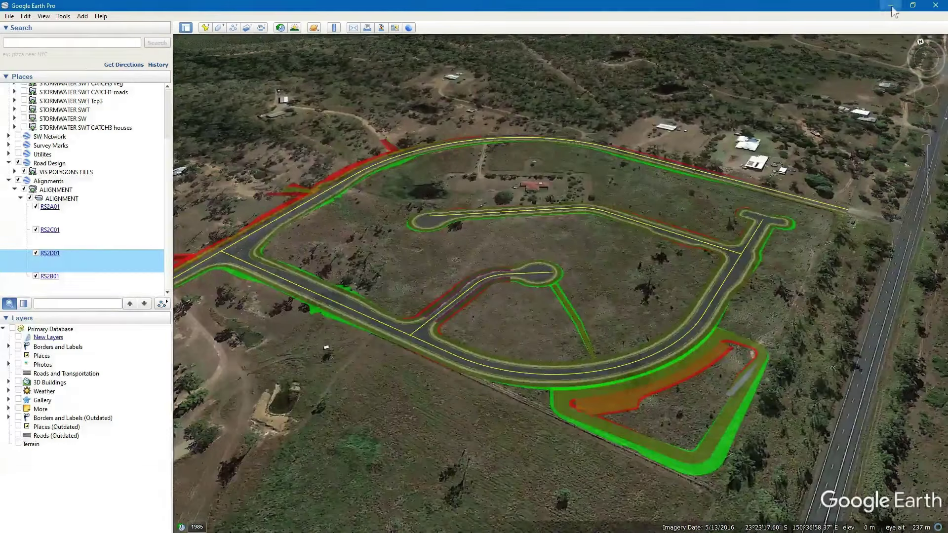
- Back in 12d Model, write the four DESIGN CROSS SECTIONS models to Cross Sections.KMZ
click(894, 12)
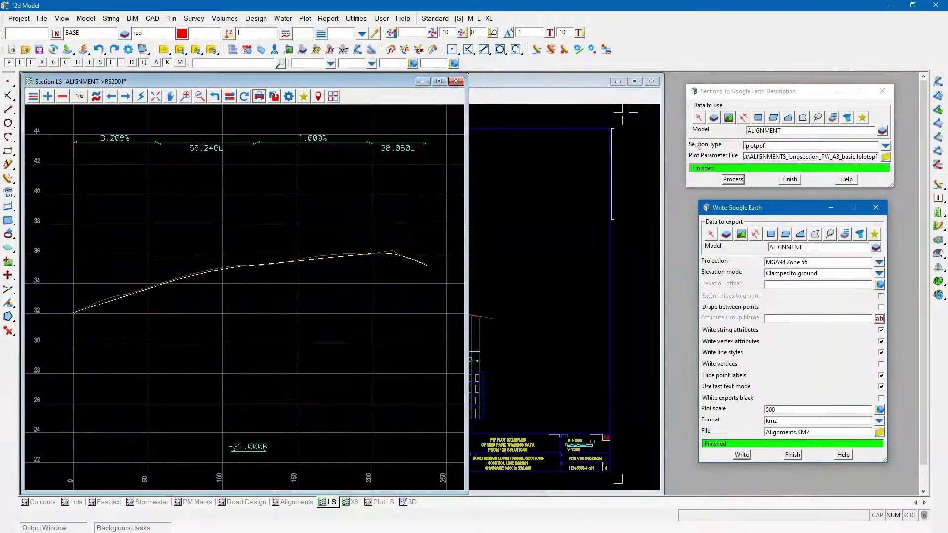
click(882, 208)
click(882, 91)
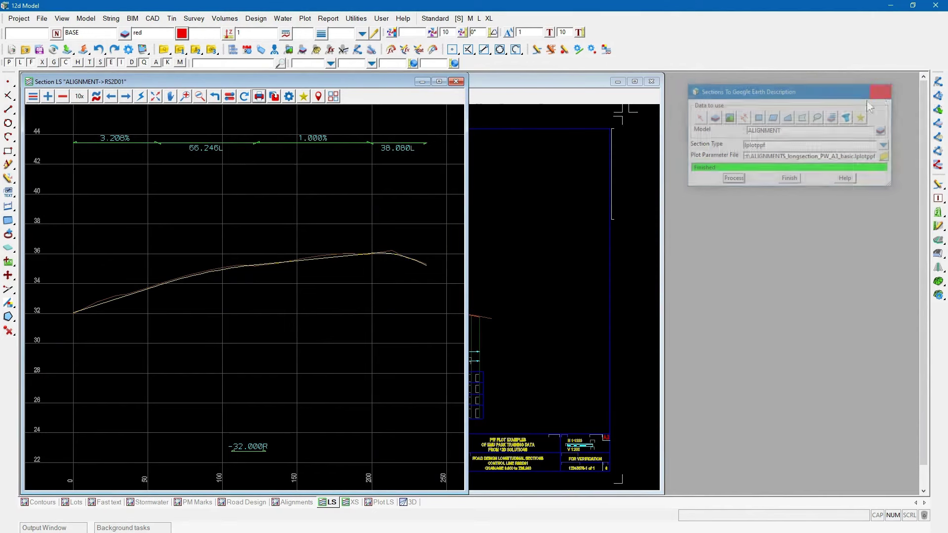
click(422, 82)
click(354, 503)
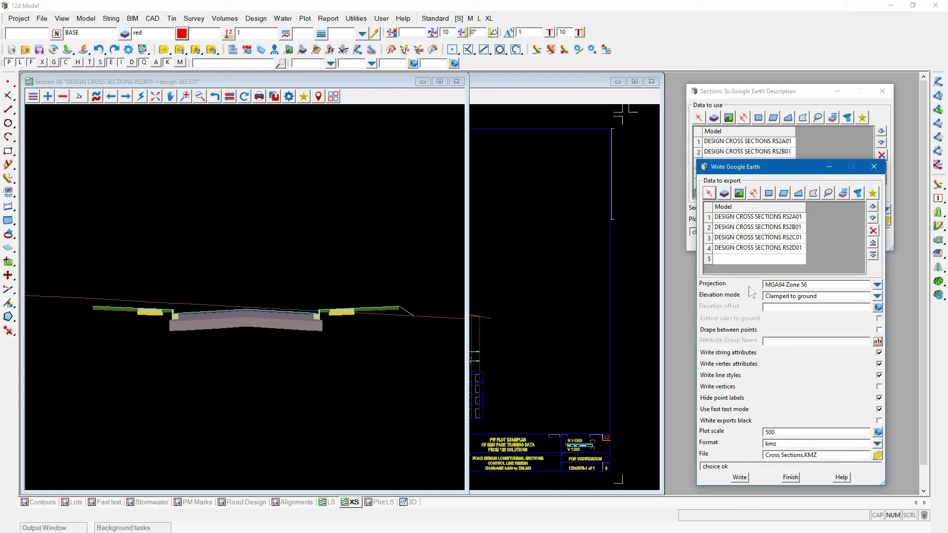
click(739, 477)
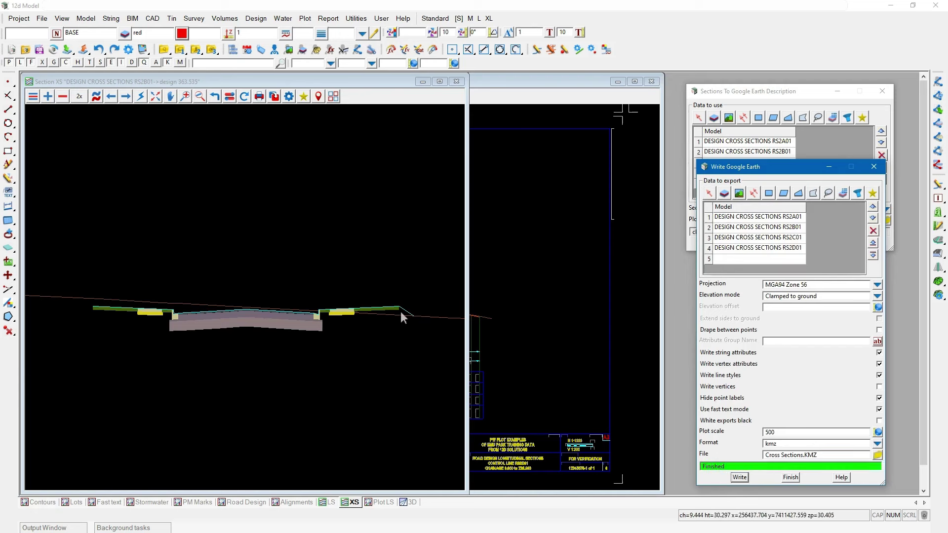
- Inspect the design section string's HTML Description attribute in String Attributes
click(419, 290)
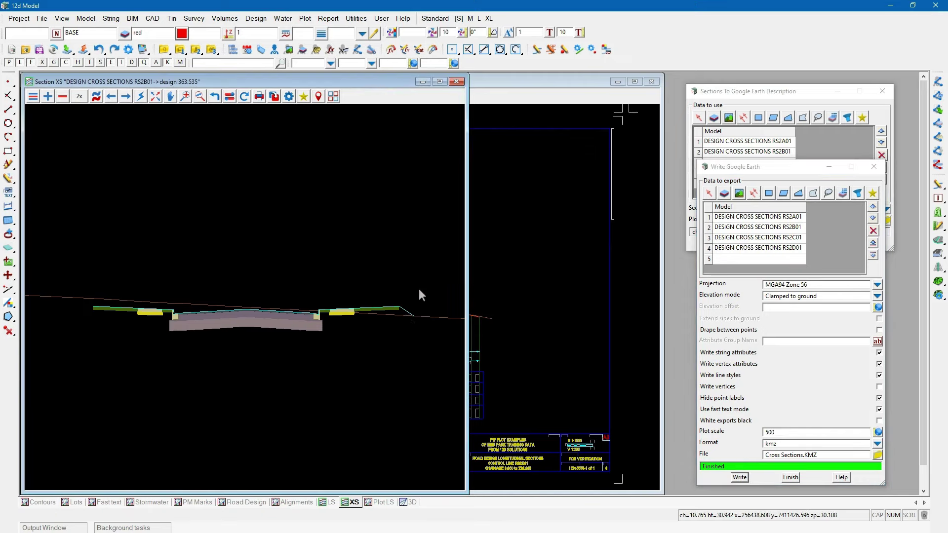
drag(462, 299, 479, 216)
click(413, 303)
click(594, 276)
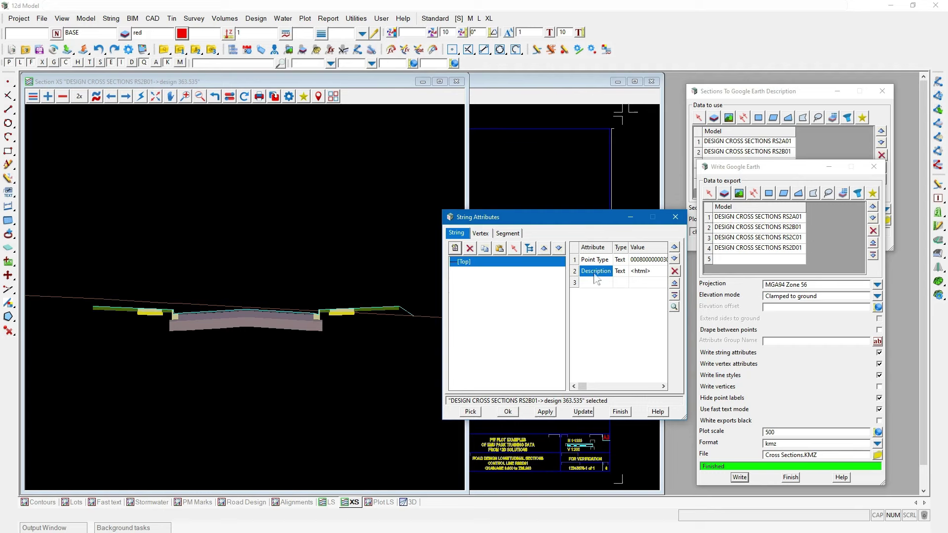
click(675, 217)
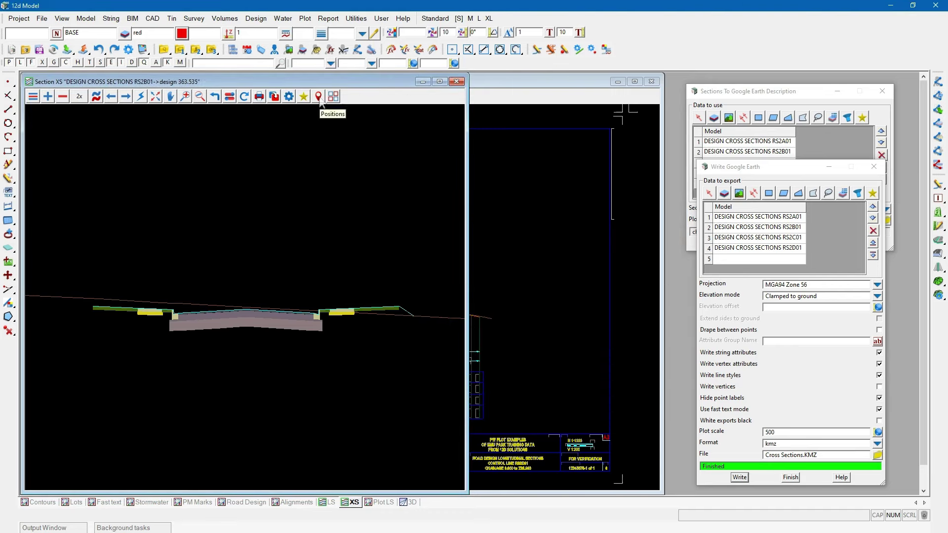
click(259, 97)
click(269, 144)
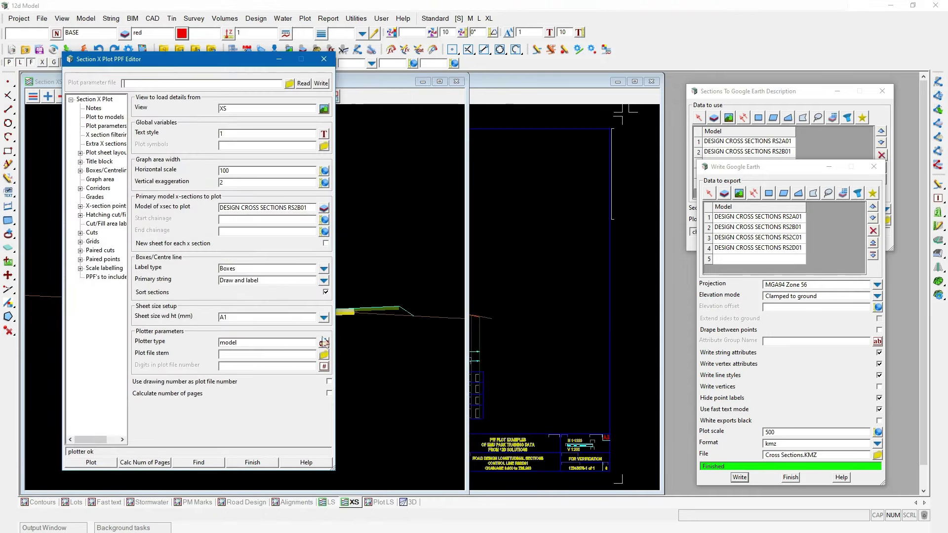
click(323, 343)
click(338, 284)
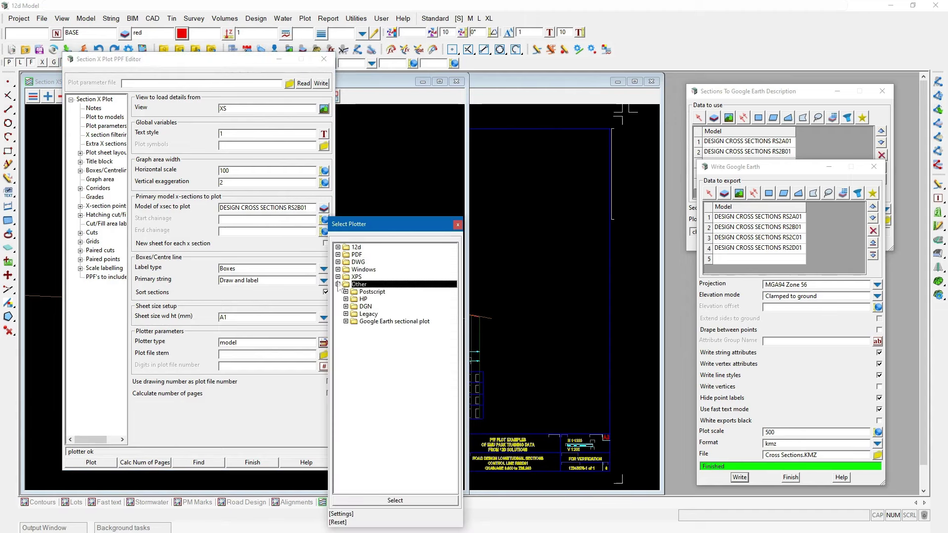
click(345, 322)
click(375, 330)
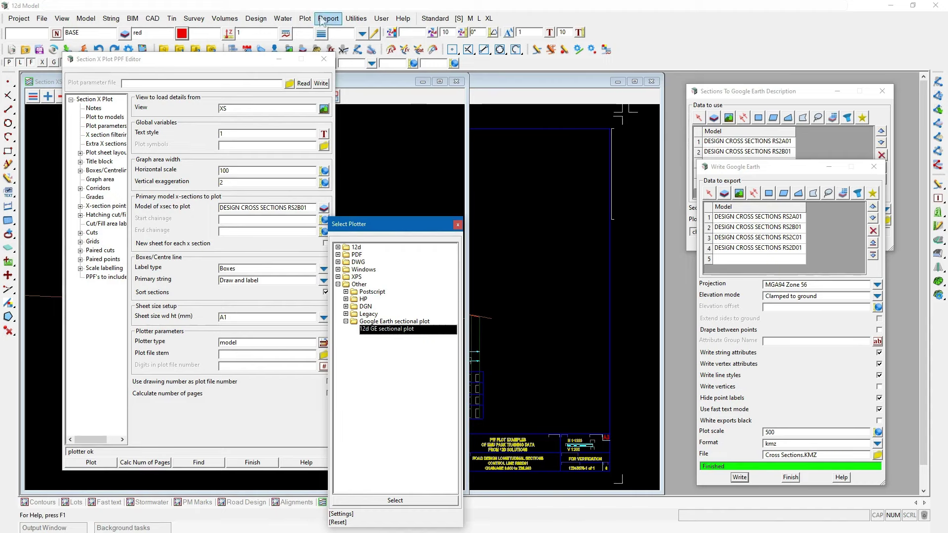
click(305, 18)
mouse_move(344, 126)
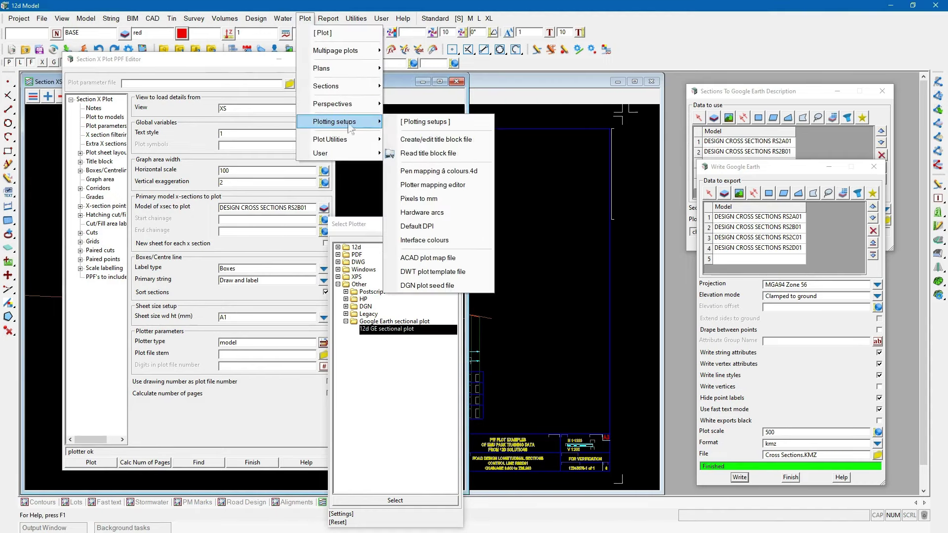
click(452, 186)
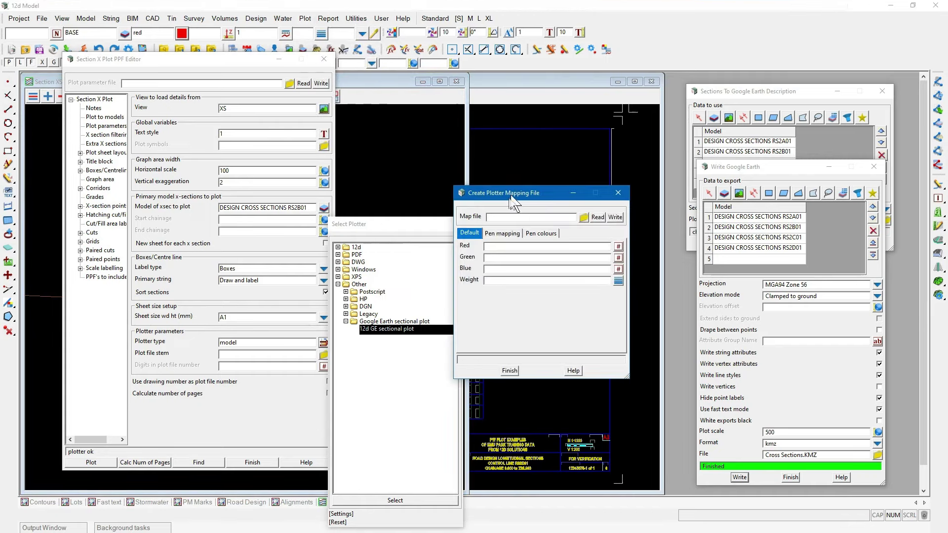
click(608, 152)
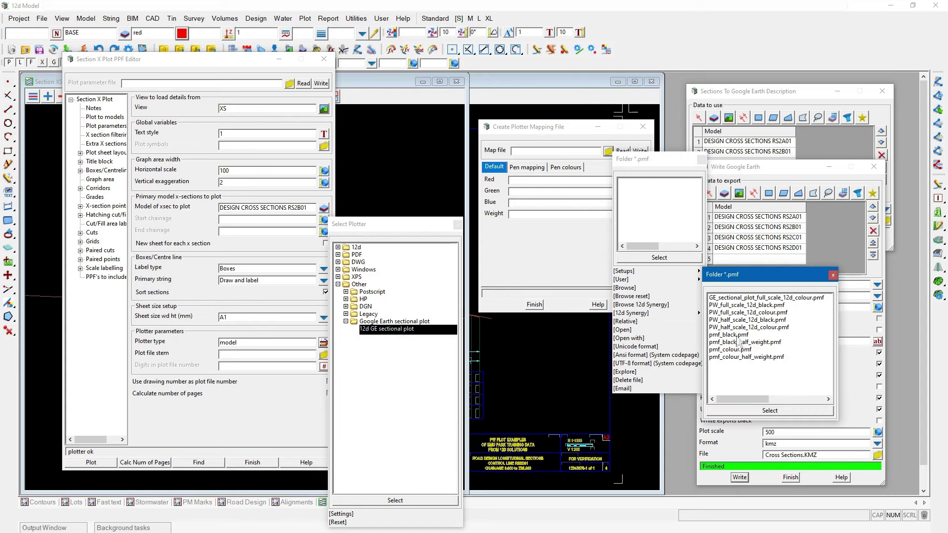
mouse_move(699, 272)
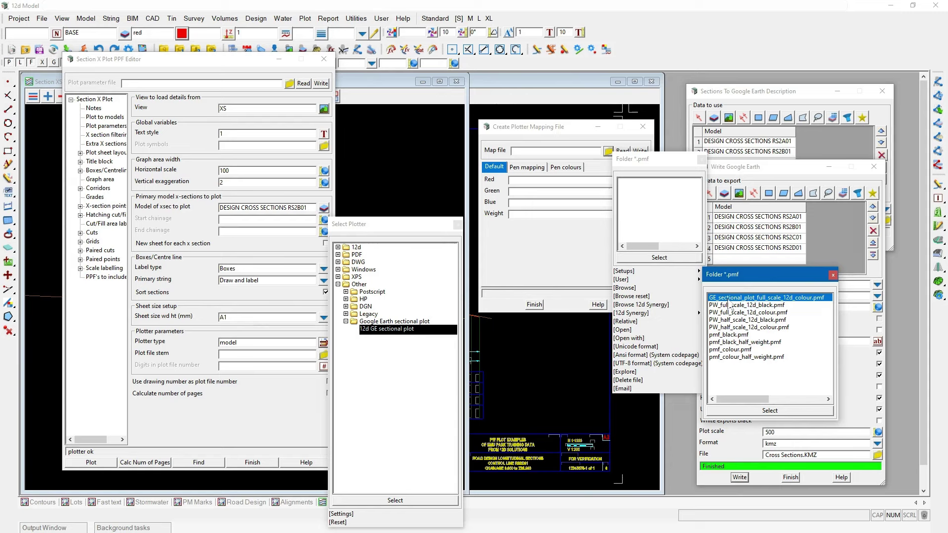
double_click(730, 298)
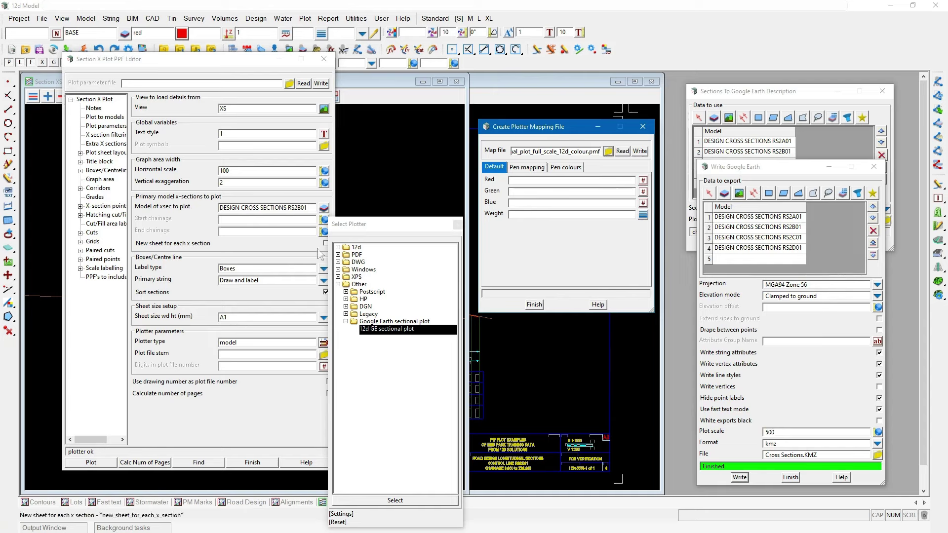
click(290, 84)
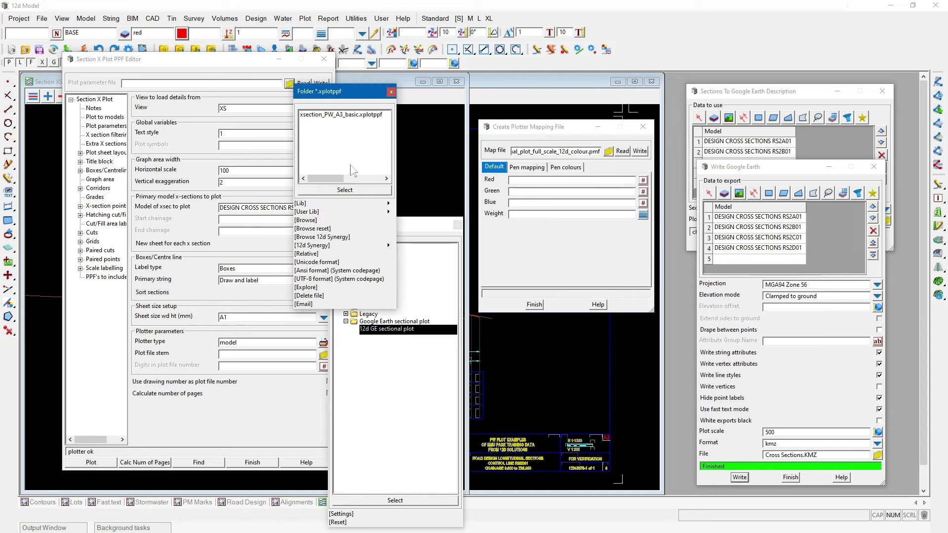
mouse_move(390, 208)
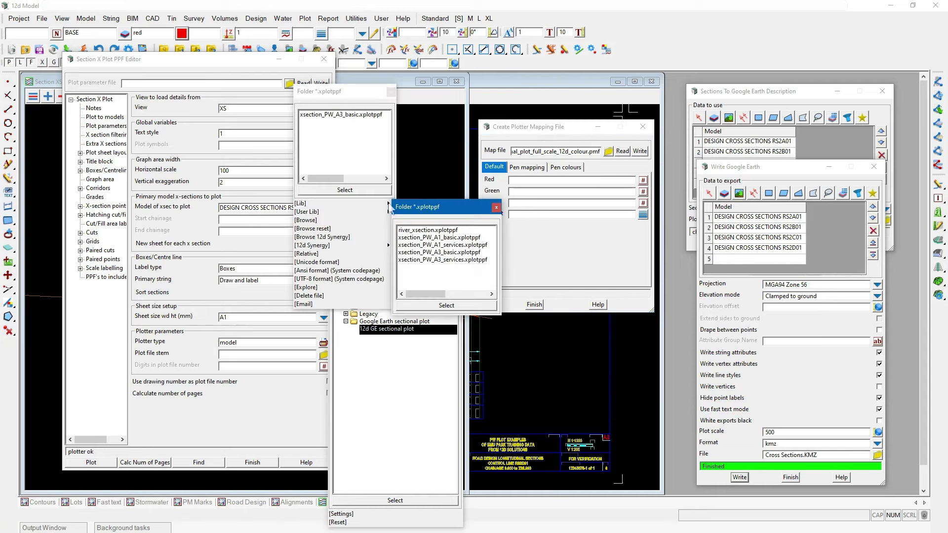
click(436, 251)
click(585, 173)
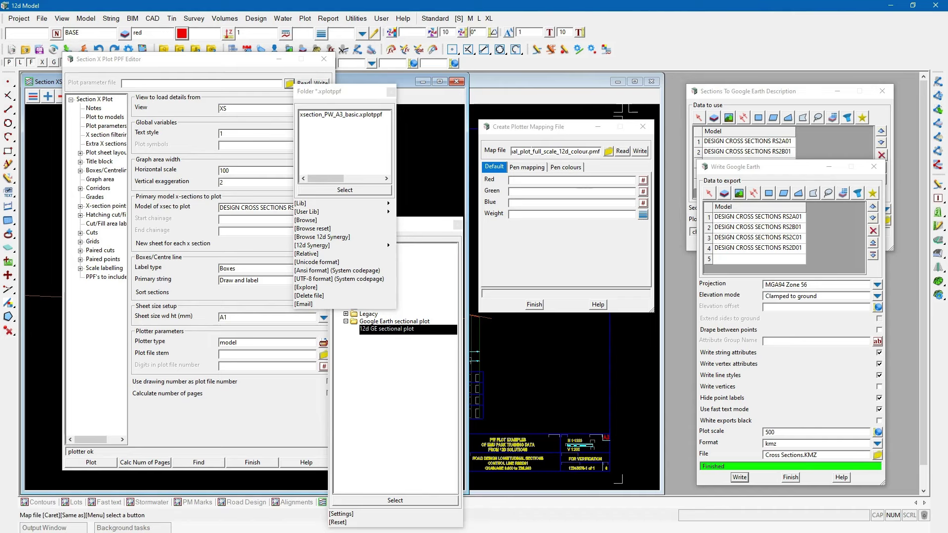
click(608, 151)
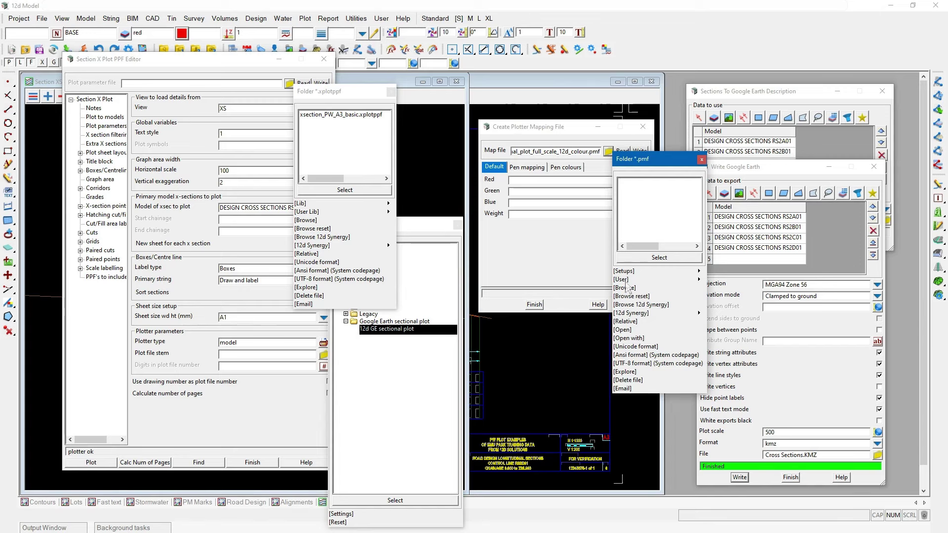
click(701, 159)
click(643, 128)
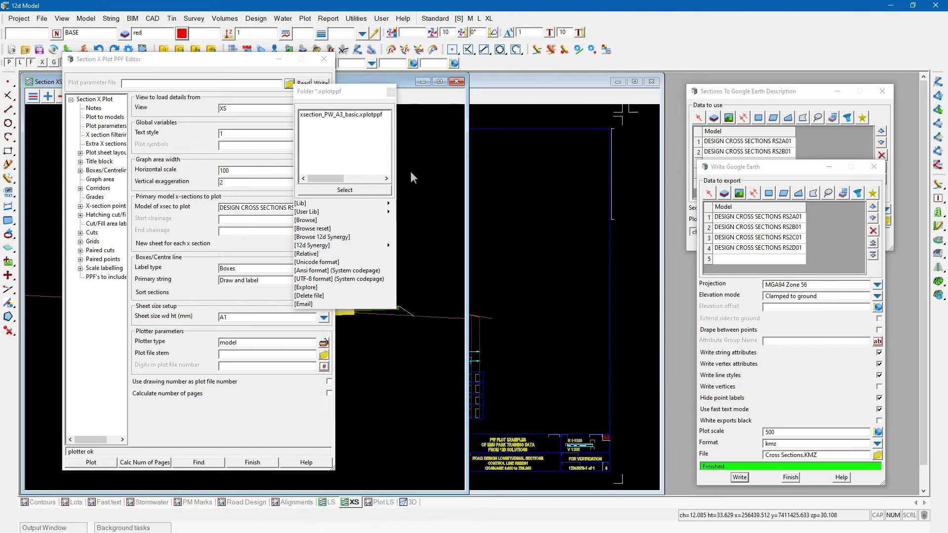
- Close the cross-section plot editor and open Cross Sections.KMZ in Google Earth Pro
click(324, 59)
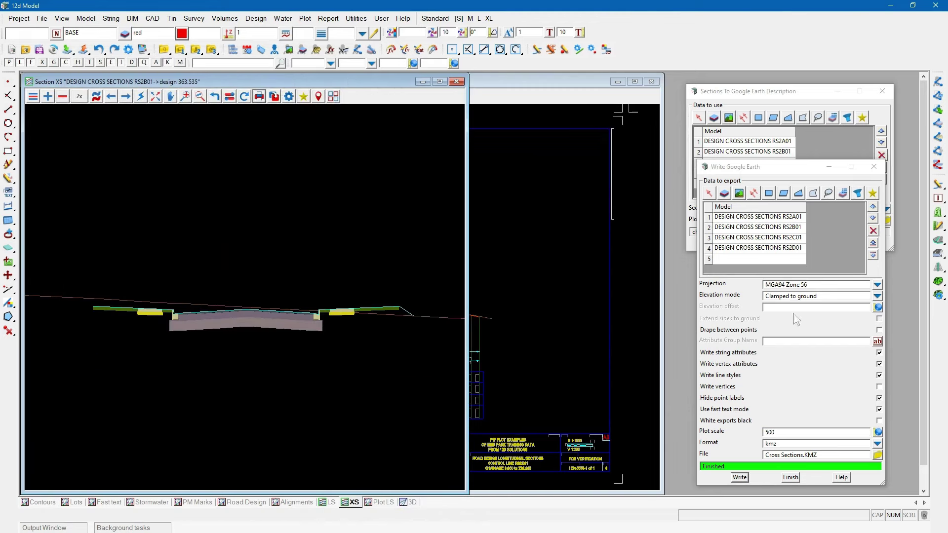
click(877, 455)
click(857, 463)
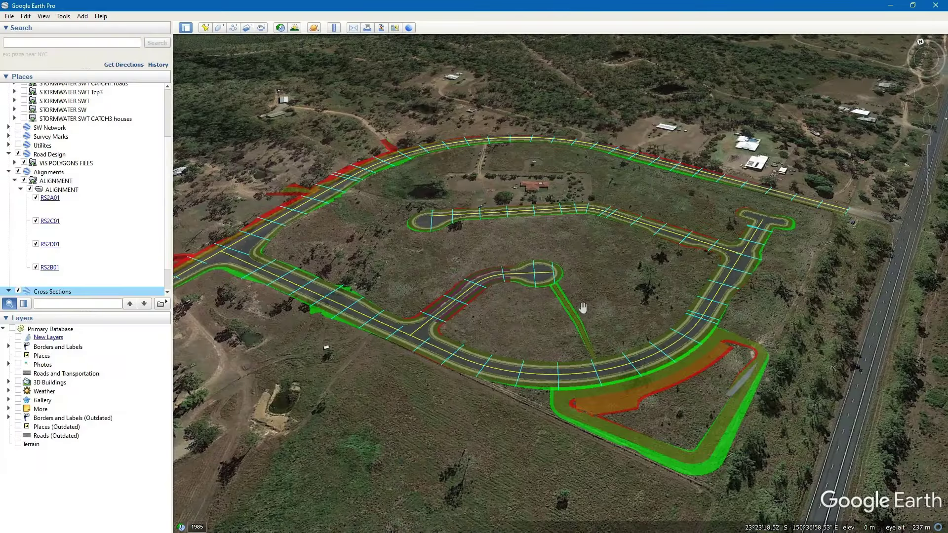
scroll(591, 274, down, 2)
scroll(597, 390, up, 3)
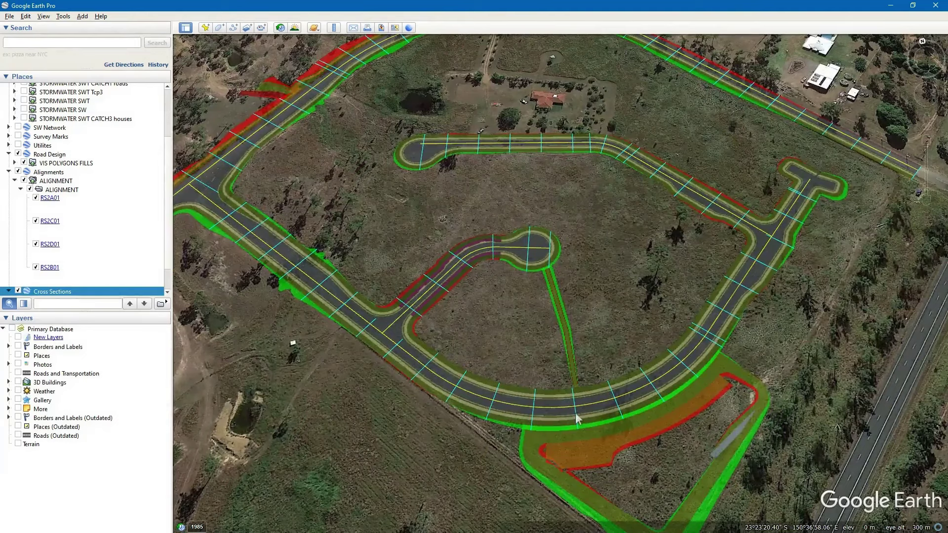
- View and close the RS2B01 cross-section popups at chainages 280 and 480
click(578, 419)
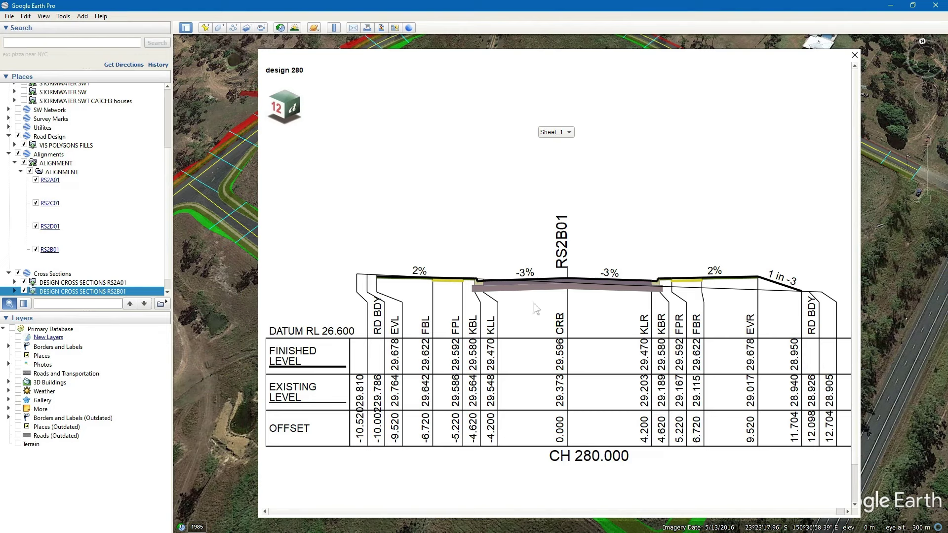
click(855, 56)
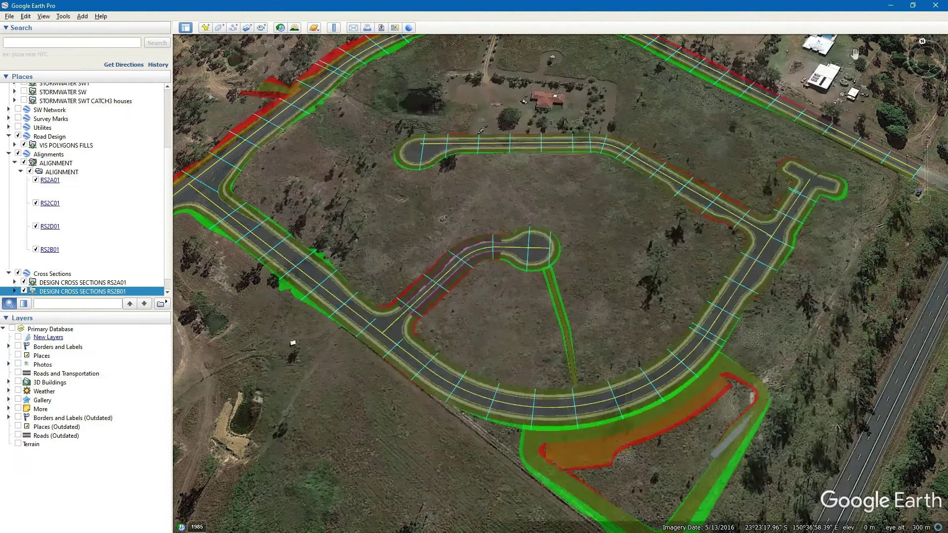
click(811, 204)
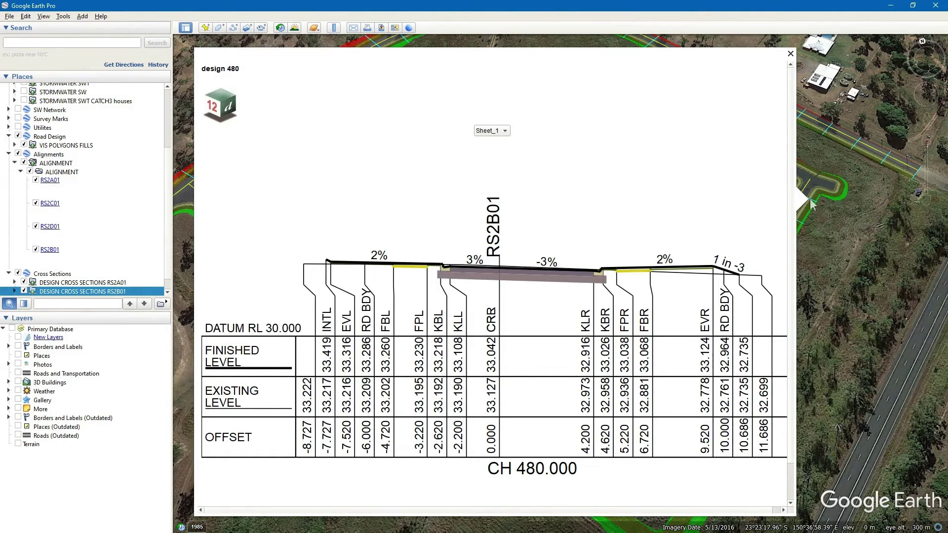
click(790, 54)
drag(603, 228, 603, 234)
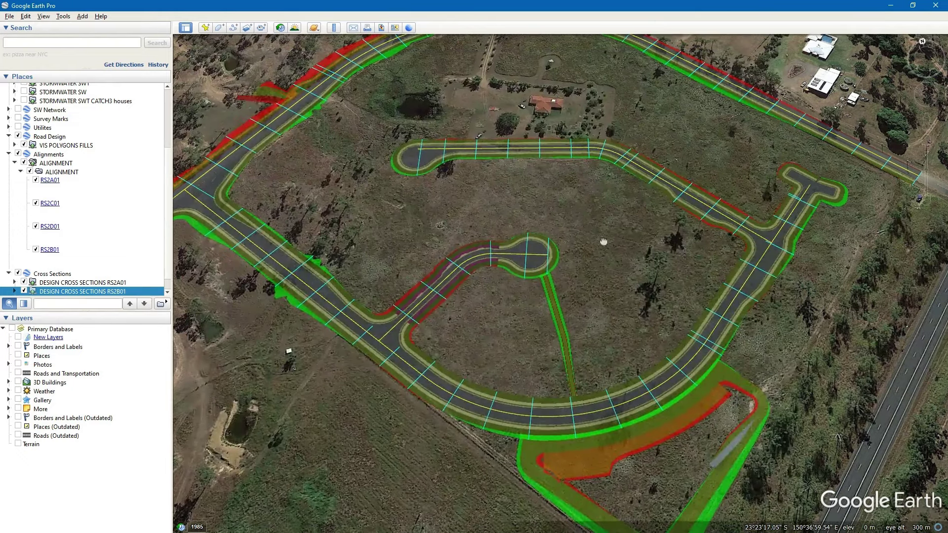
scroll(603, 232, up, 2)
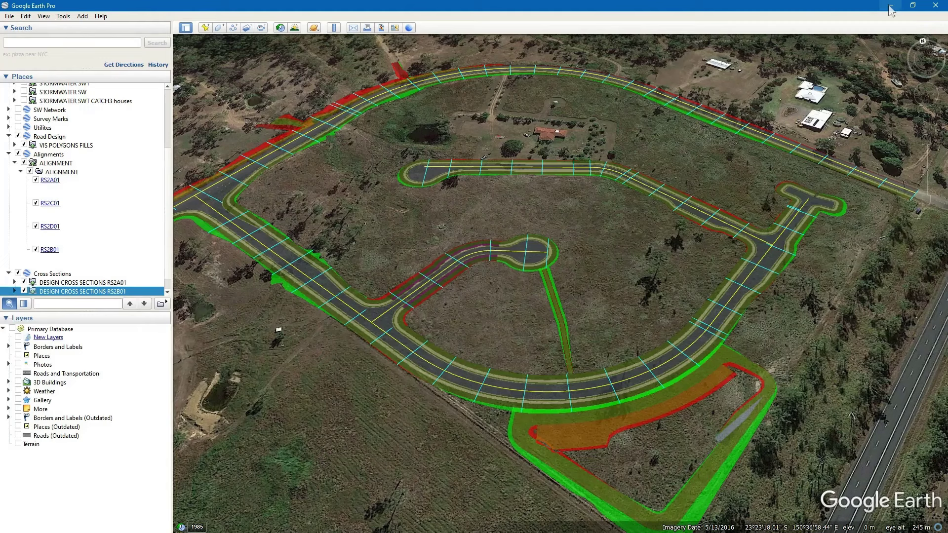
click(891, 7)
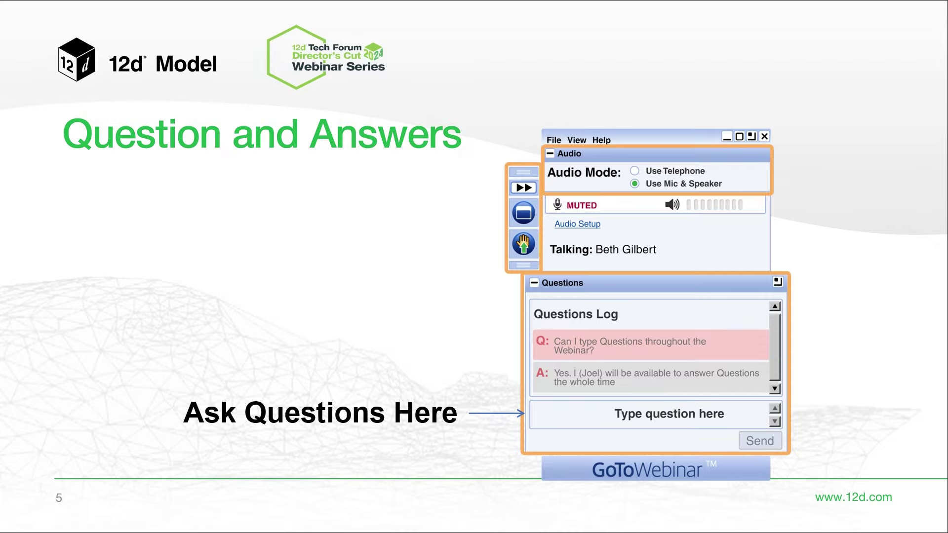